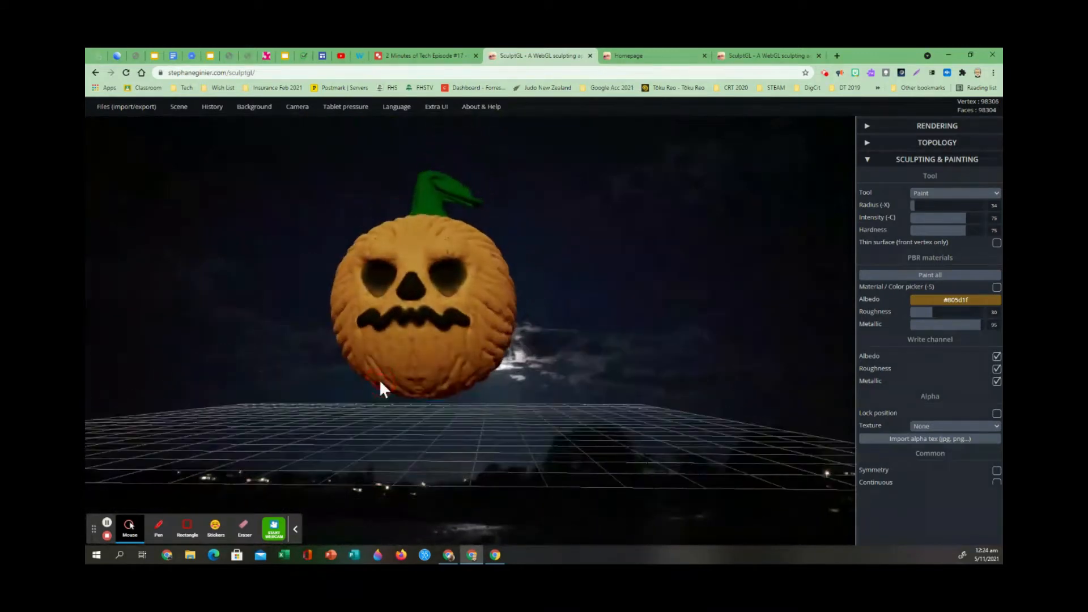
scroll(445, 390, "up", 4)
mouse_move(616, 232)
left_mouse_down()
mouse_move(678, 256)
mouse_move(577, 317)
mouse_move(549, 268)
mouse_move(601, 243)
left_mouse_up()
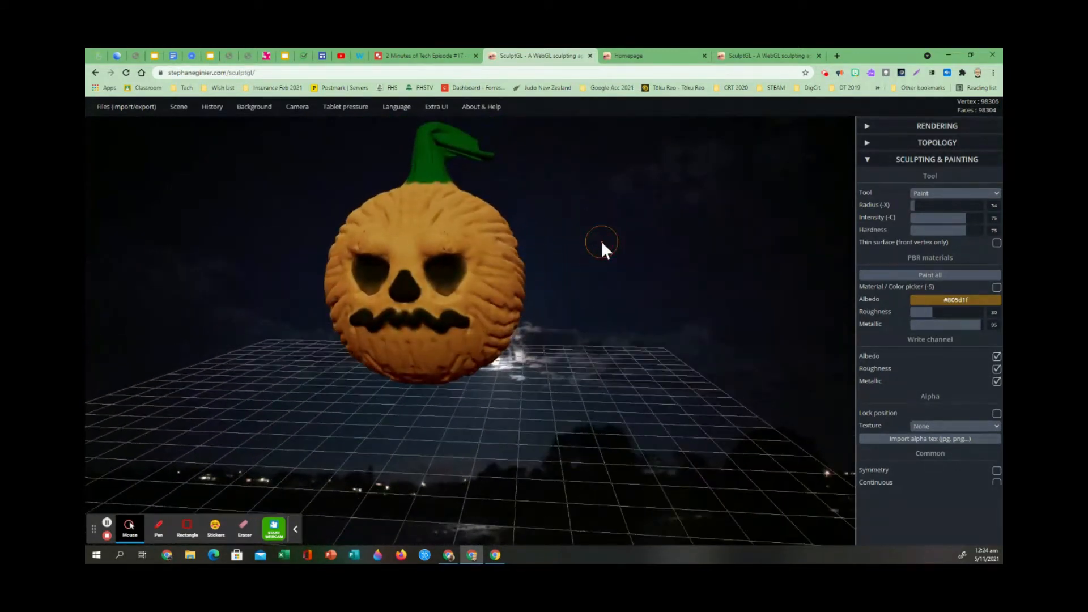
left_click_drag(620, 335, 412, 378)
left_click_drag(410, 436, 270, 407)
left_click_drag(287, 238, 309, 216)
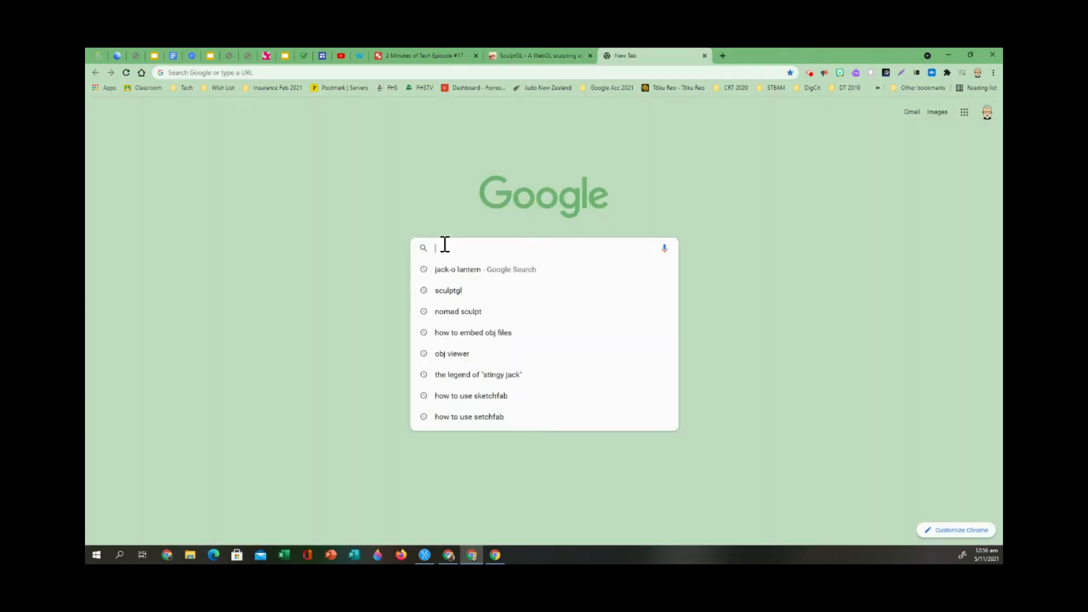
Search Google for sculptgl.
type("sc")
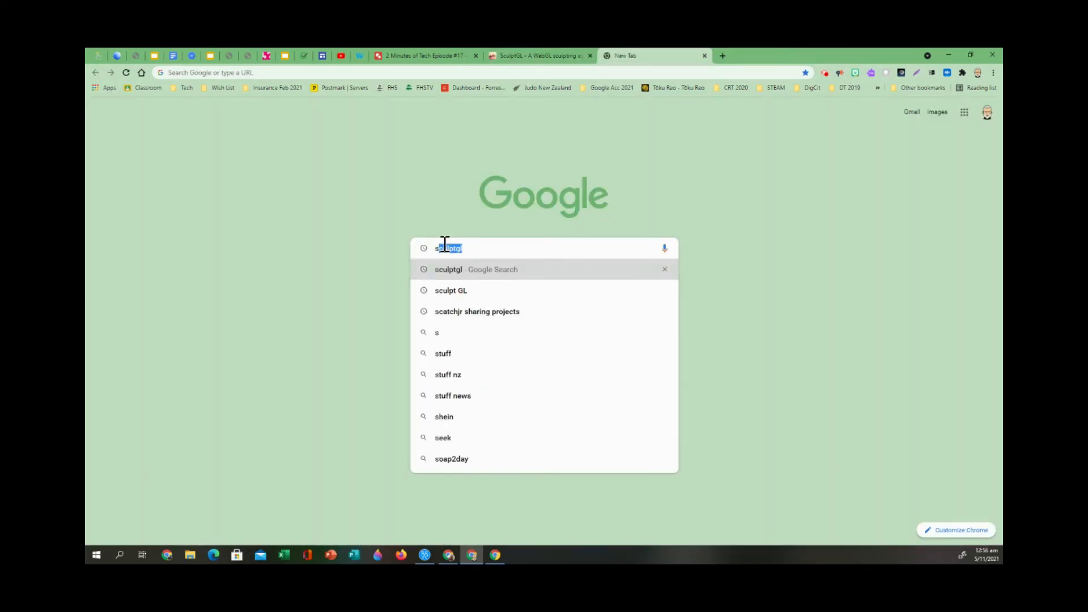
type("ulpt")
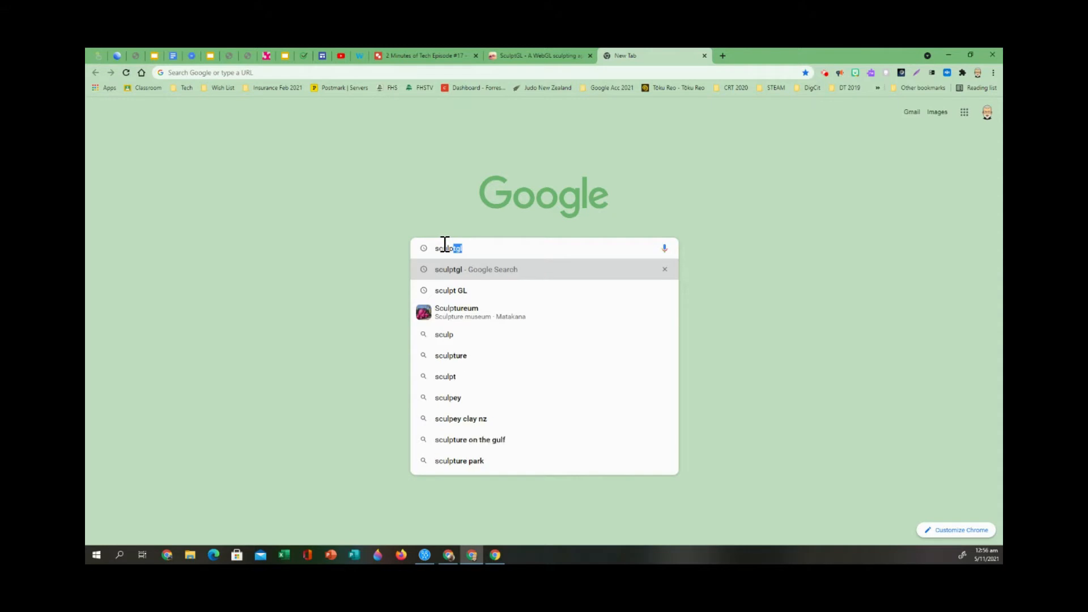
type("gl")
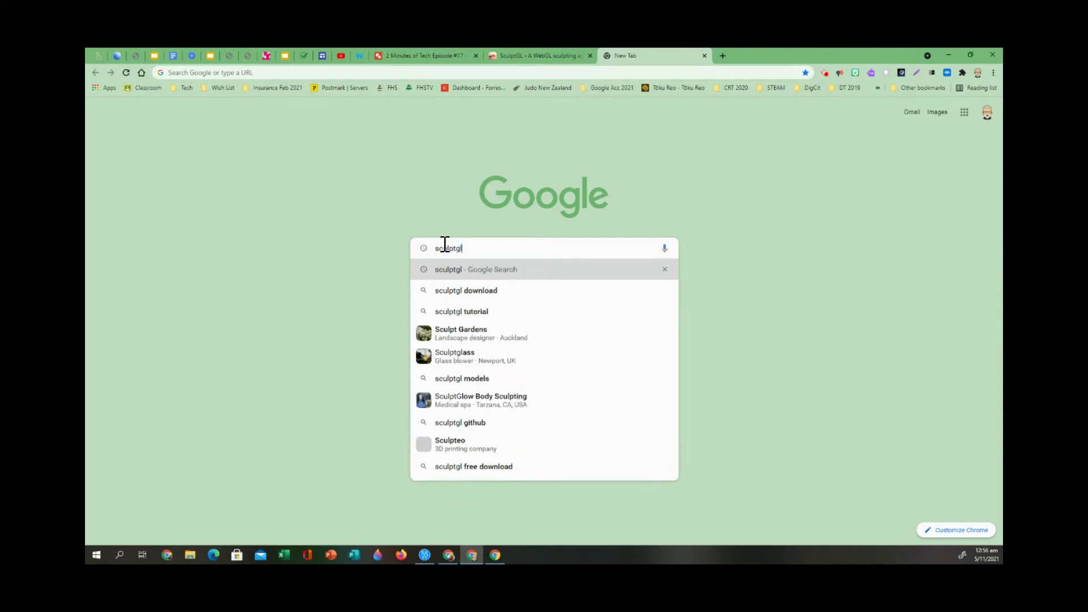
key("Return")
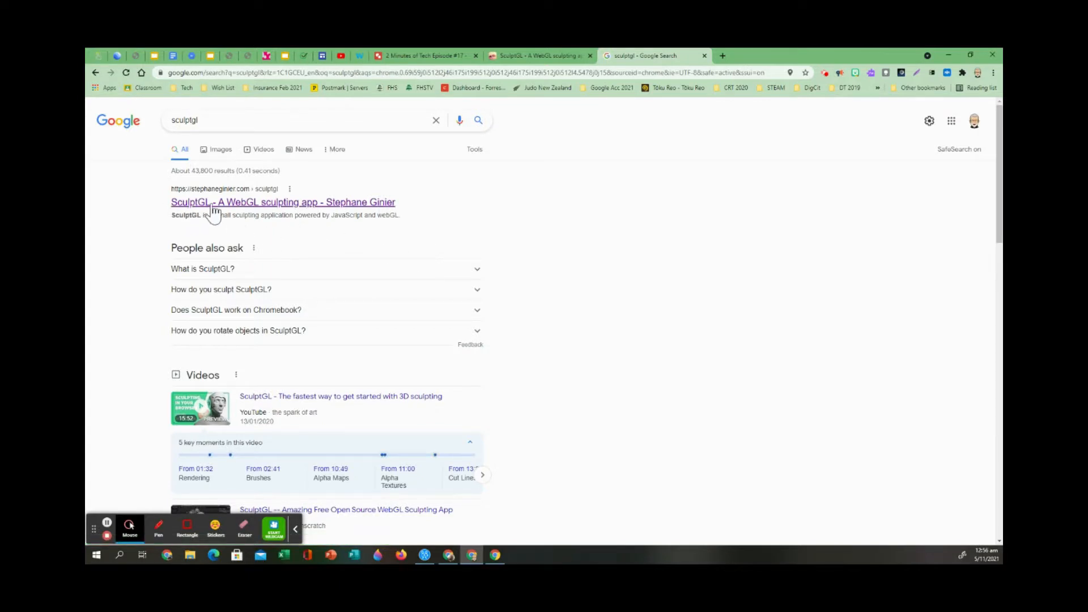
Look through the search results and open the SculptGL WebGL sculpting app.
scroll(175, 241, "down", 3)
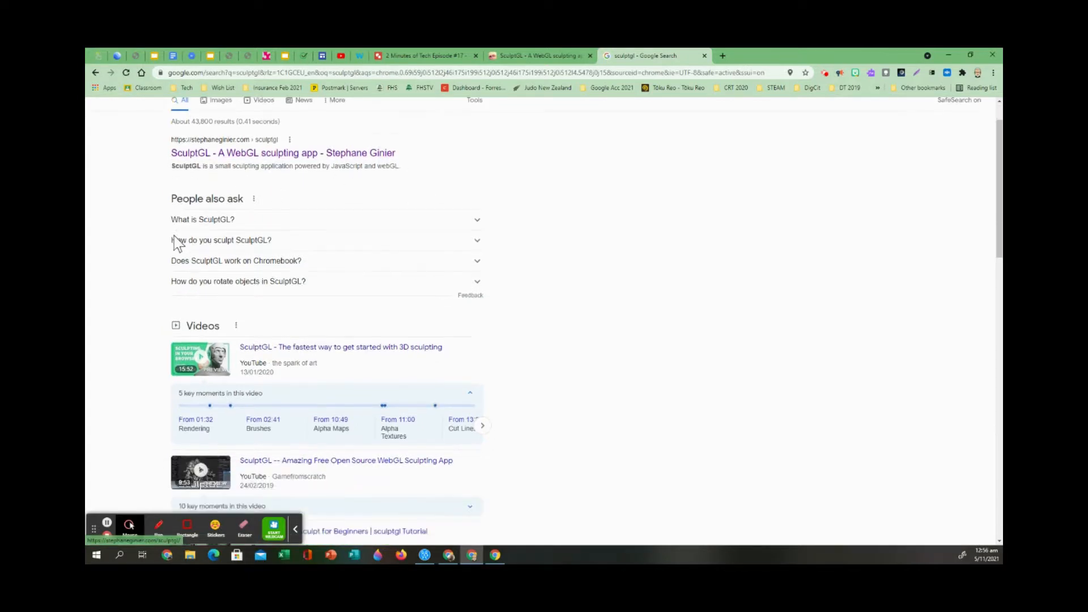
scroll(133, 316, "down", 1)
scroll(138, 334, "up", 4)
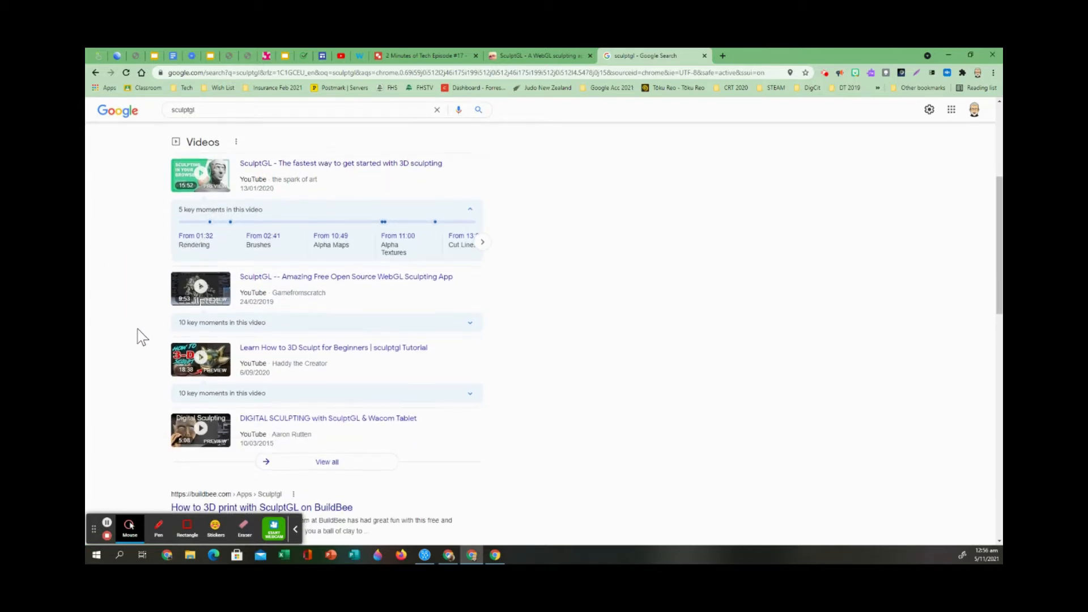
scroll(270, 389, "down", 5)
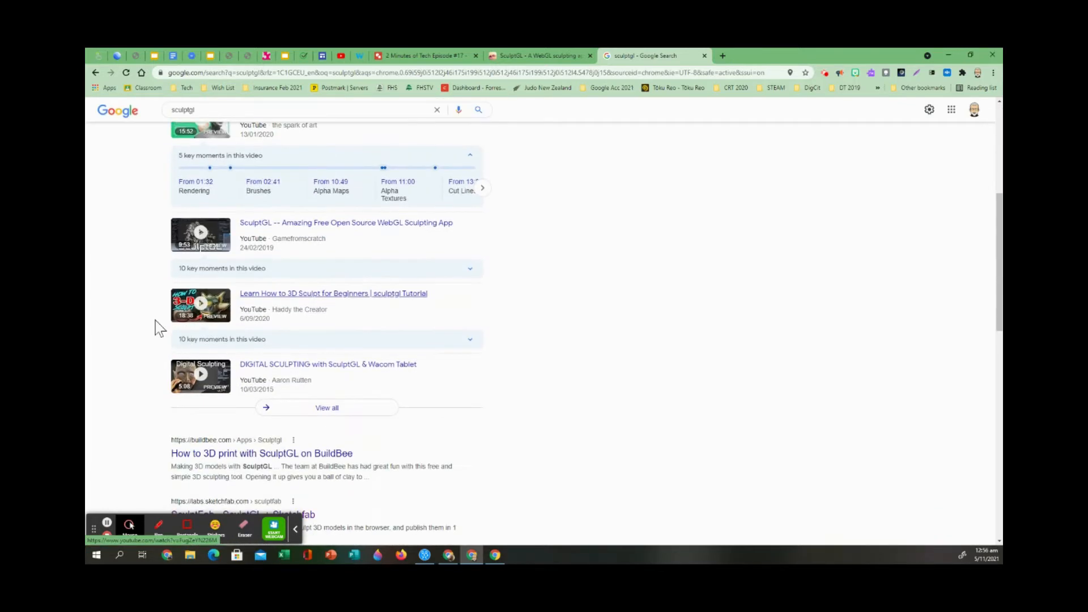
scroll(161, 292, "up", 4)
scroll(159, 289, "up", 1)
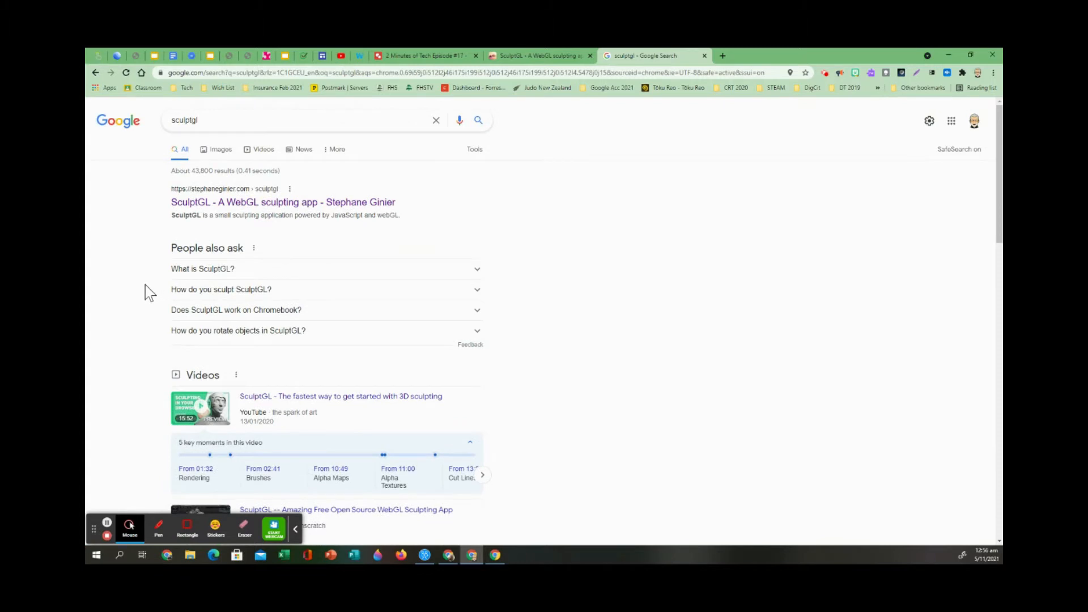
left_click(265, 203)
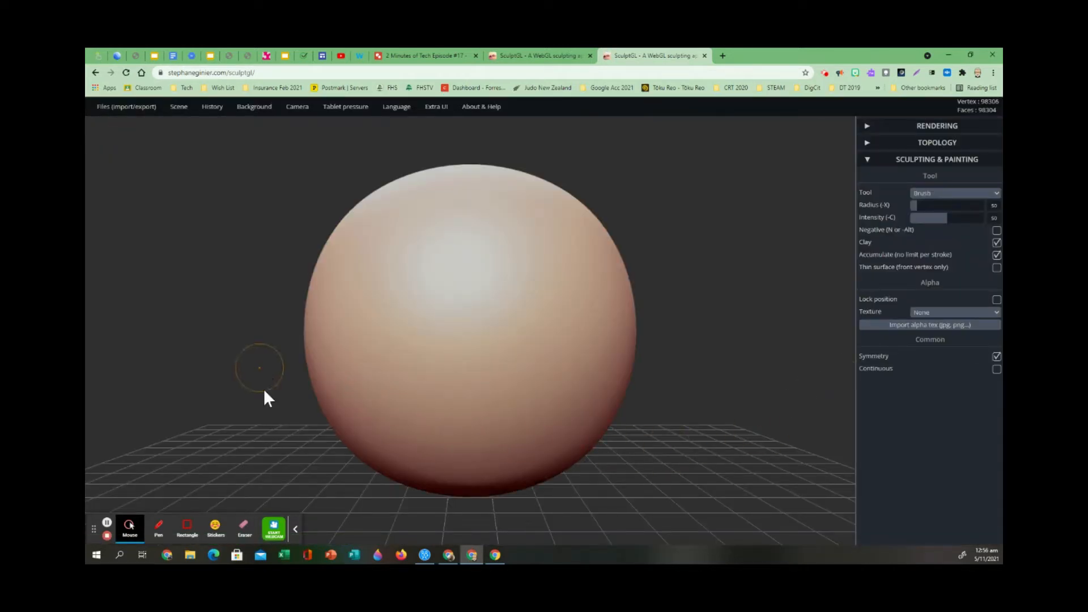
Switch the sculpting tool to Crease with radius 34 and intensity 80, keeping symmetry on.
left_click(297, 531)
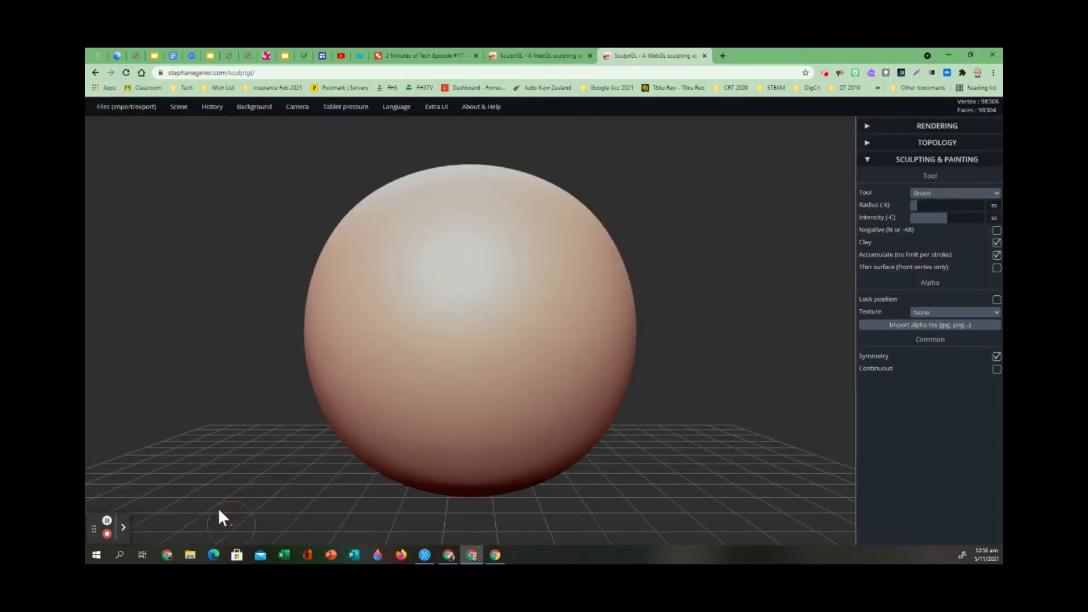
scroll(564, 371, "down", 5)
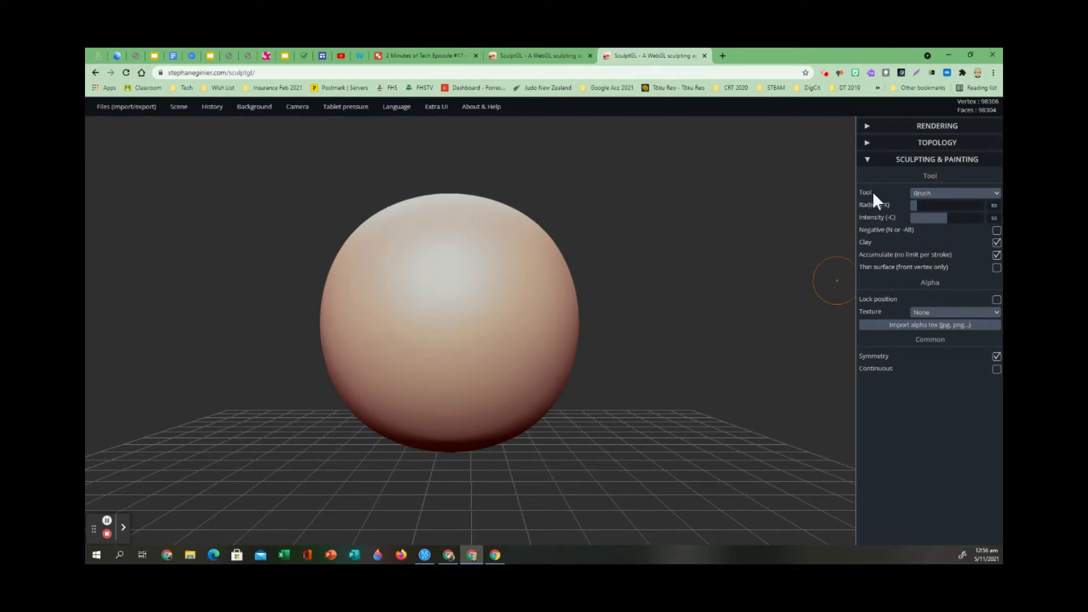
left_click(995, 194)
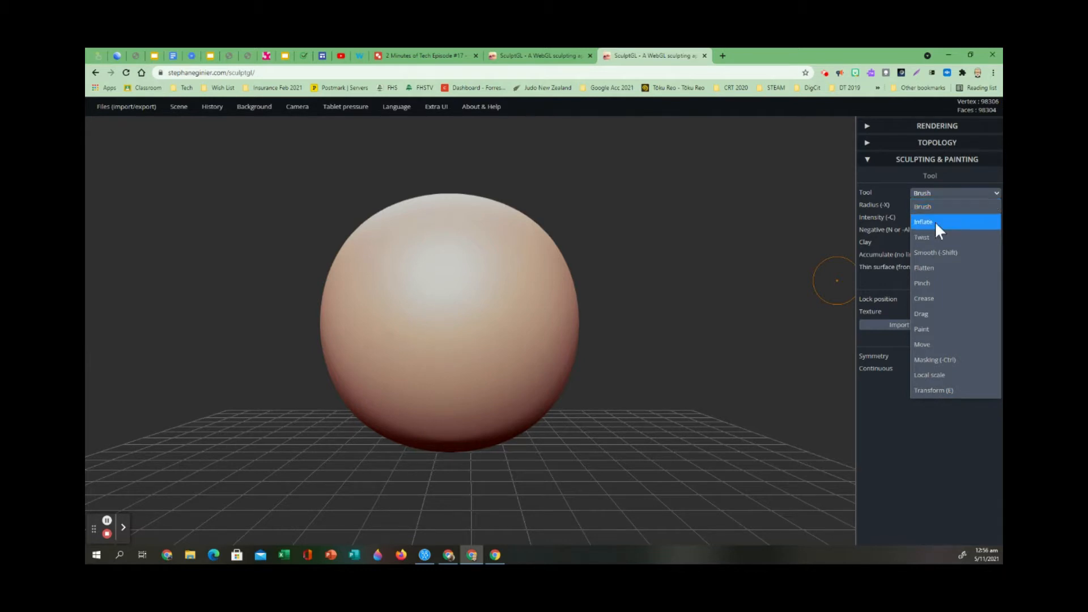
left_click(933, 298)
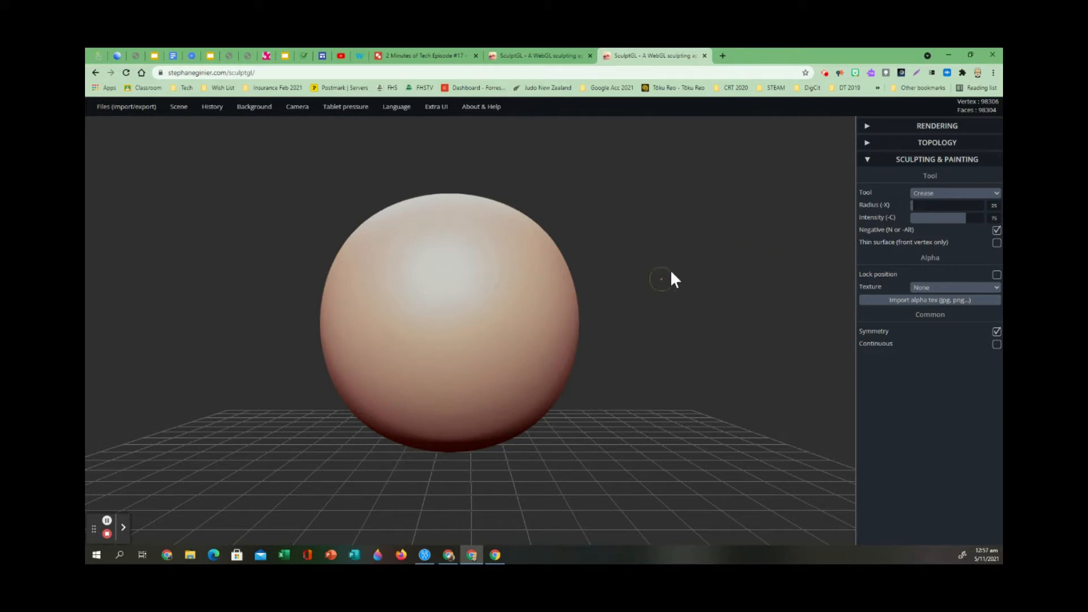
left_click(912, 205)
left_click_drag(912, 205, 945, 205)
left_click_drag(941, 205, 914, 210)
left_click_drag(913, 205, 913, 206)
left_click_drag(925, 219, 968, 220)
left_click(996, 333)
Carve mirrored vertical creases from top to bottom across the front of the sphere, out towards both sides.
mouse_move(426, 195)
left_mouse_down()
mouse_move(421, 331)
mouse_move(397, 441)
left_mouse_up()
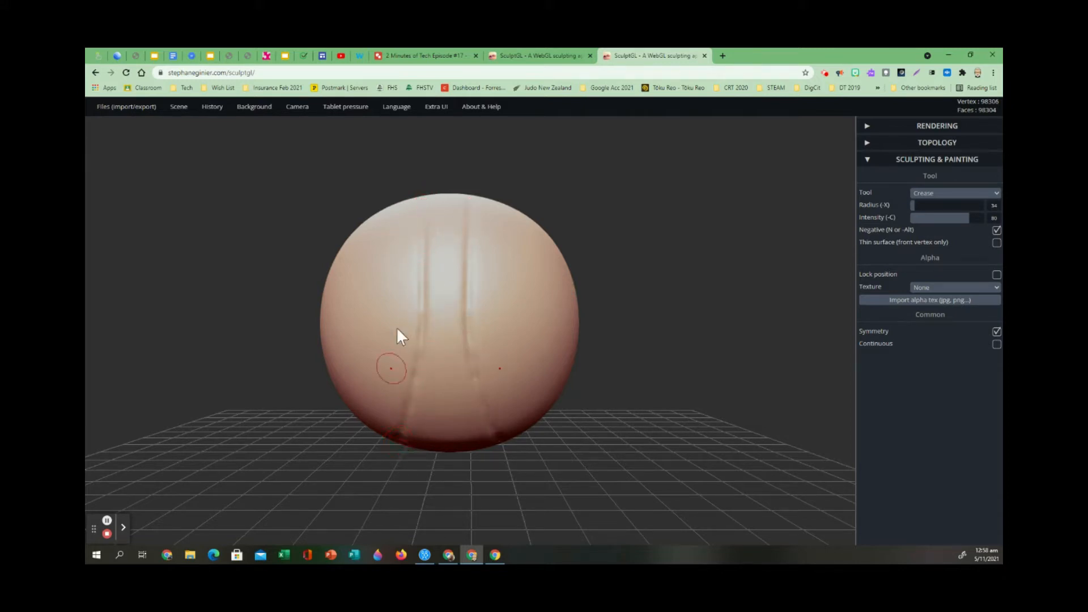
mouse_move(392, 203)
right_mouse_down()
mouse_move(385, 316)
mouse_move(389, 216)
right_mouse_up()
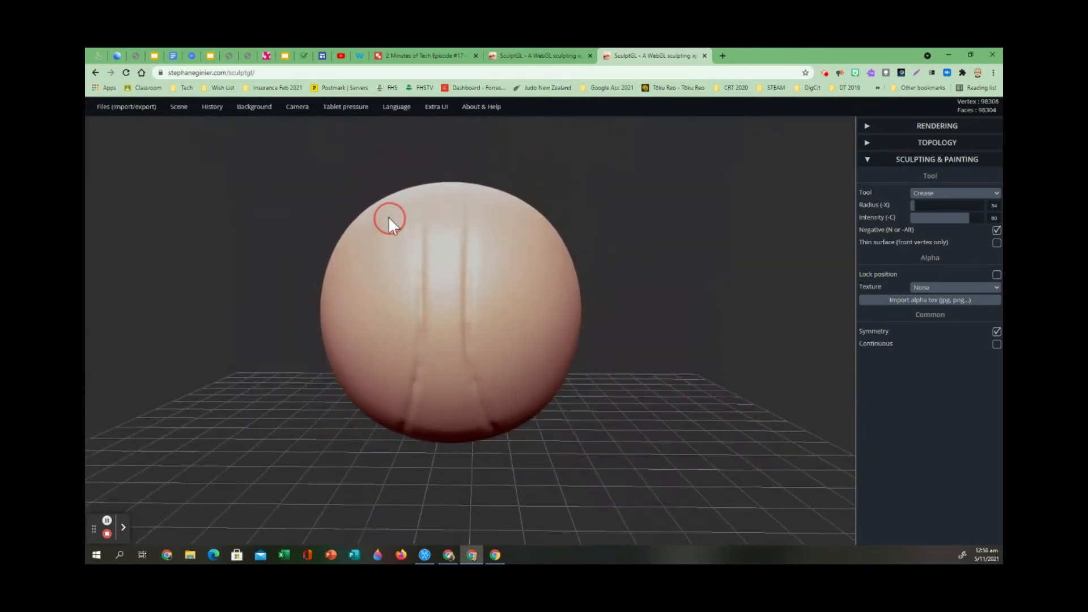
right_click_drag(663, 256, 633, 272)
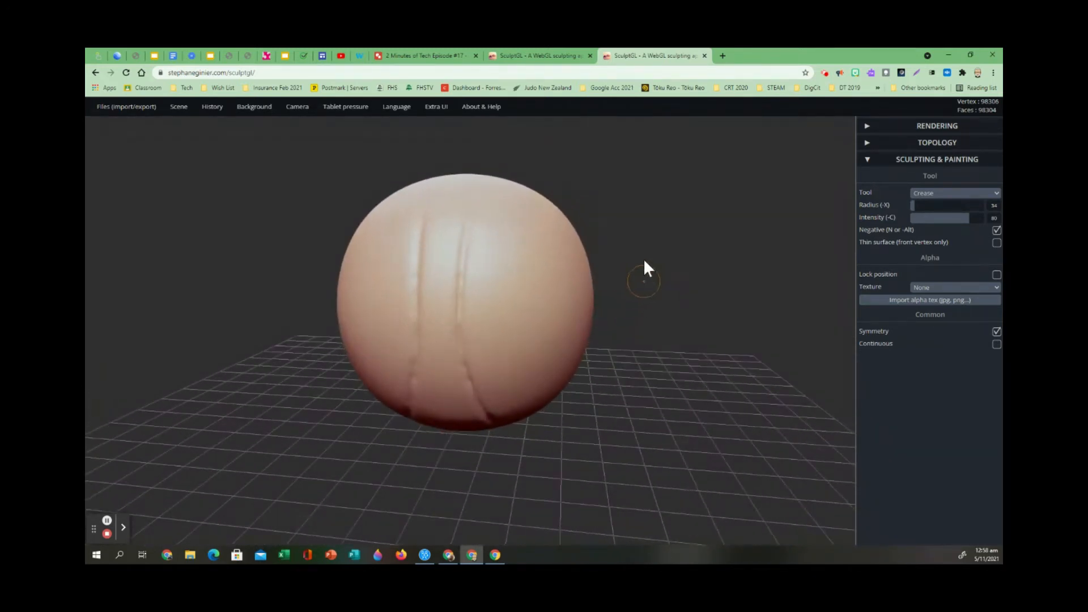
mouse_move(639, 270)
right_mouse_down()
mouse_move(636, 414)
mouse_move(666, 139)
mouse_move(644, 262)
mouse_move(701, 290)
mouse_move(669, 284)
right_mouse_up()
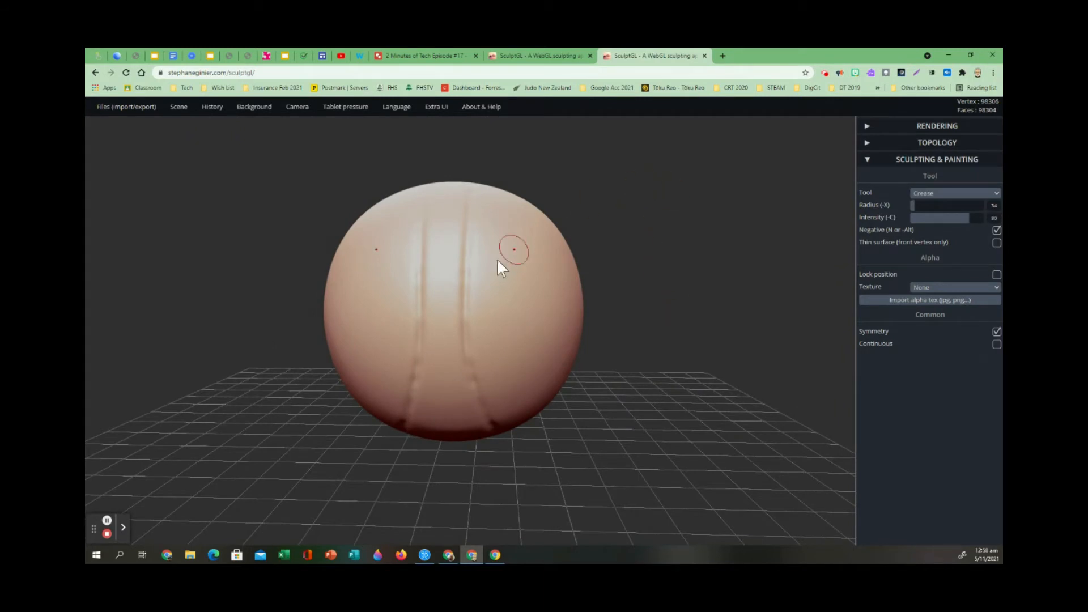
mouse_move(508, 203)
left_mouse_down()
mouse_move(493, 287)
mouse_move(503, 374)
mouse_move(522, 410)
left_mouse_up()
mouse_move(532, 219)
left_mouse_down()
mouse_move(530, 364)
mouse_move(556, 390)
left_mouse_up()
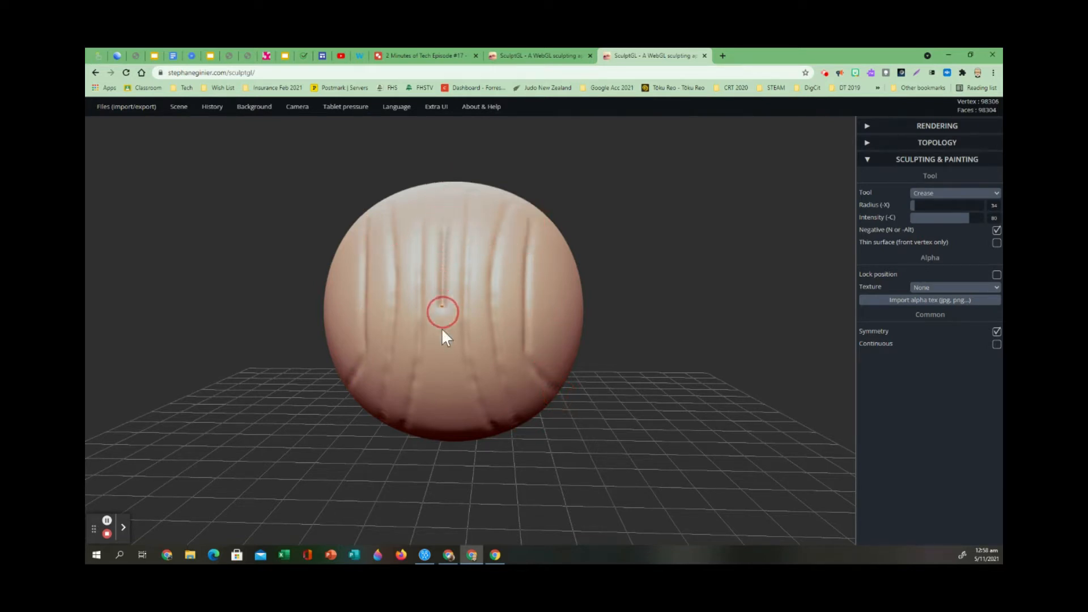
mouse_move(559, 253)
left_mouse_down()
mouse_move(549, 364)
mouse_move(565, 382)
left_mouse_up()
left_click_drag(579, 271, 582, 399)
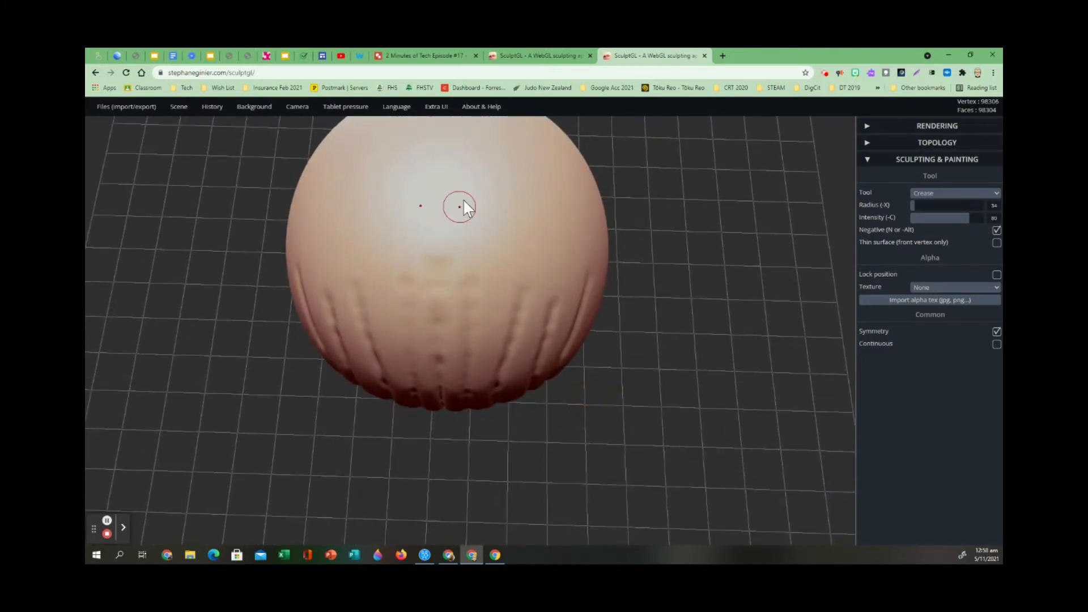
Carve mirrored creases over the smooth top of the sphere and across its bare sides.
scroll(502, 214, "down", 5)
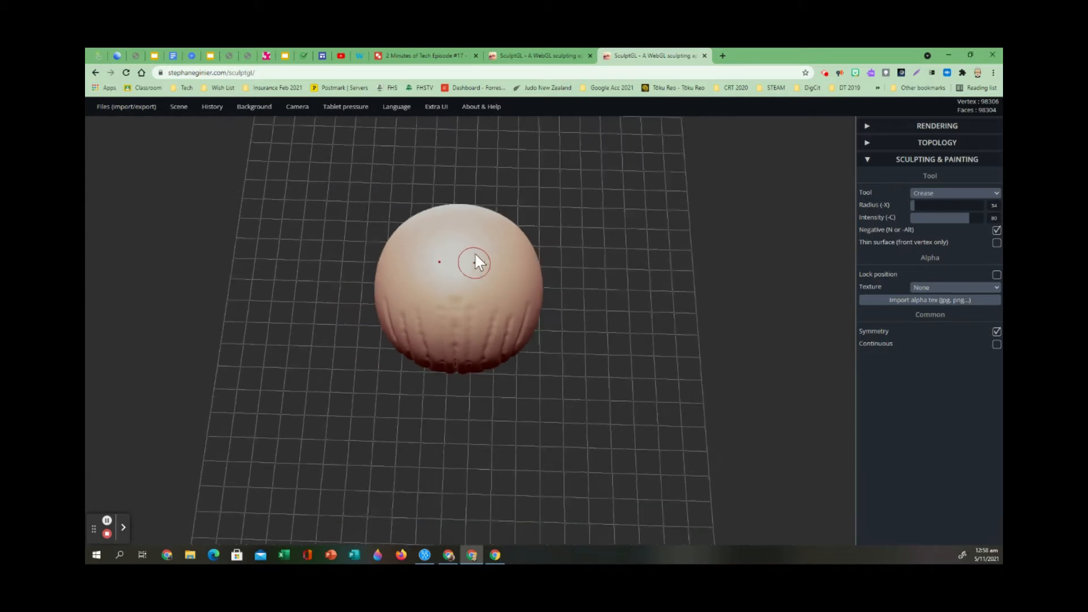
scroll(475, 255, "down", 1)
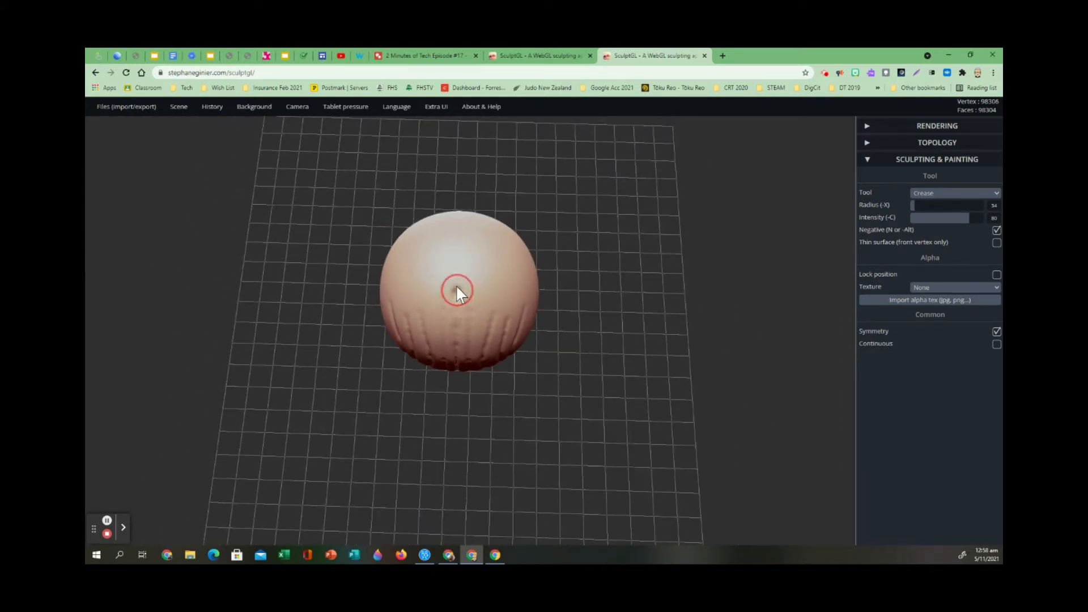
left_click_drag(434, 317, 438, 233)
left_click_drag(413, 293, 424, 237)
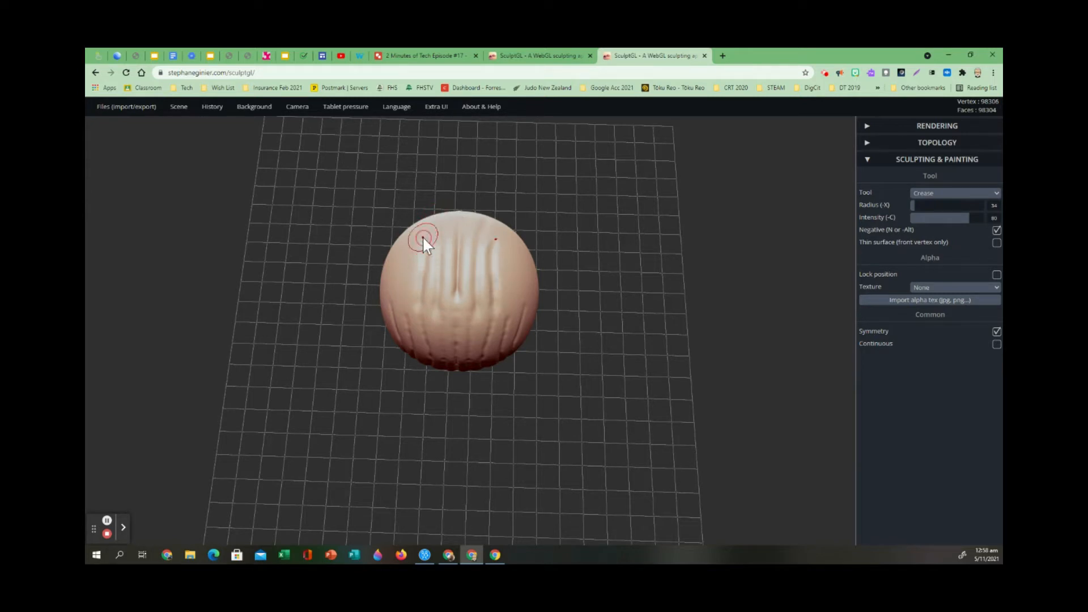
left_click_drag(400, 325, 408, 236)
left_click_drag(390, 294, 393, 238)
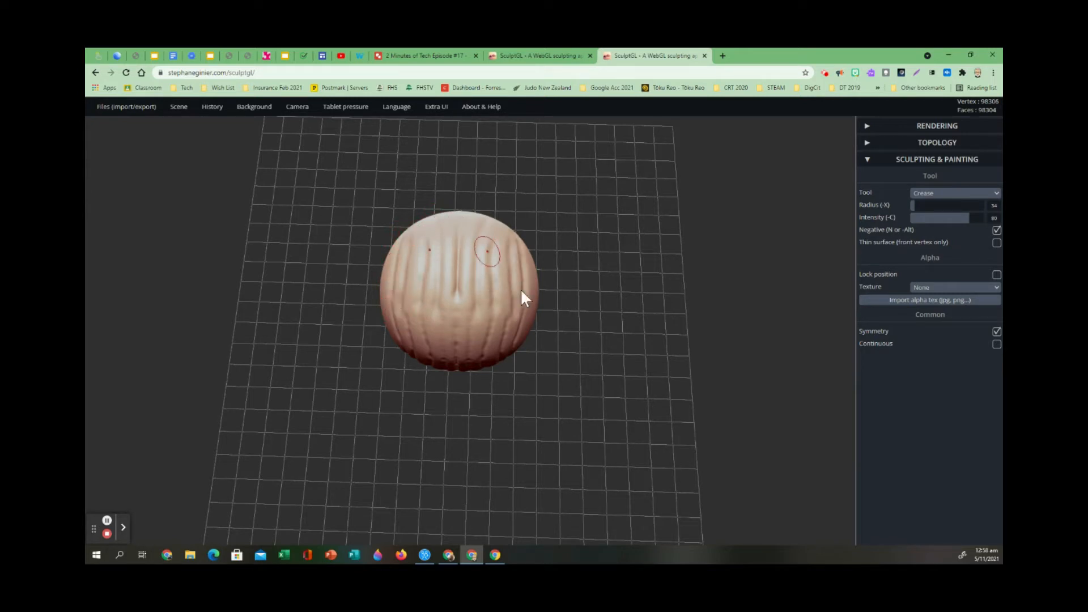
left_click_drag(580, 357, 435, 269)
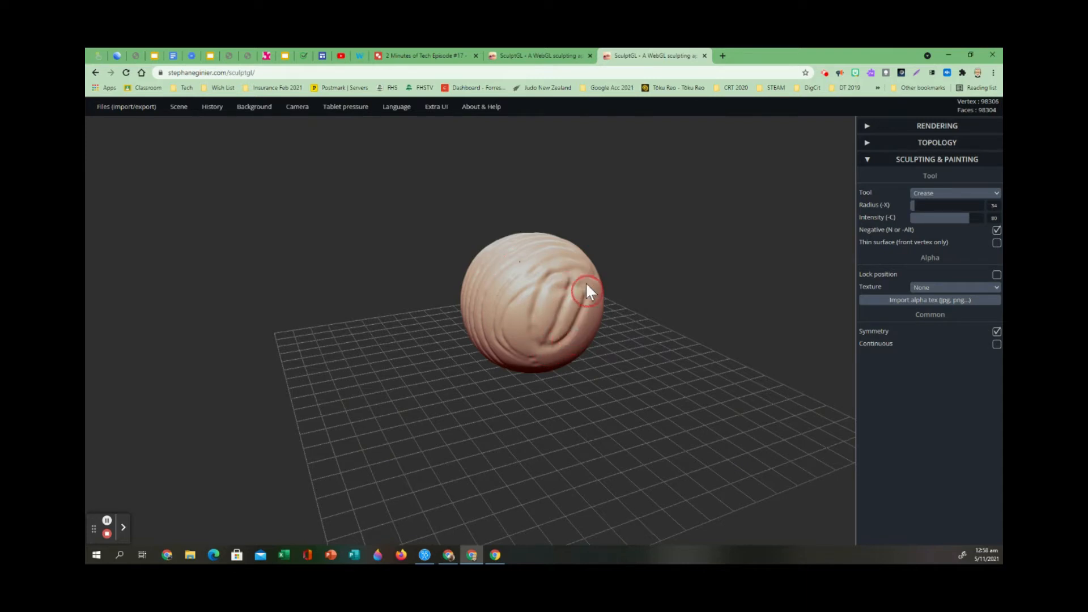
left_click_drag(552, 295, 531, 301)
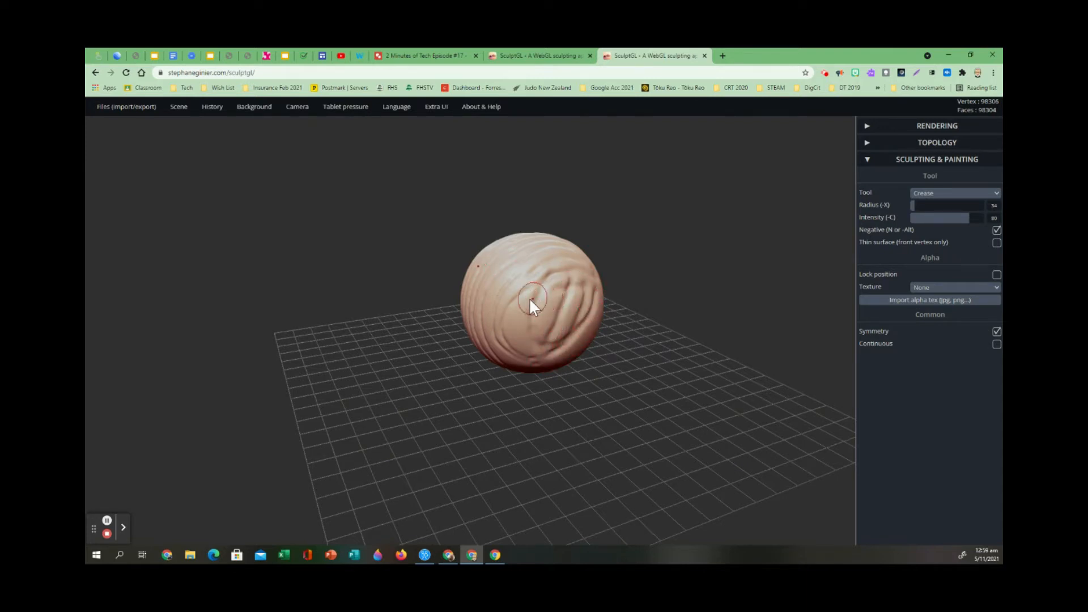
Carve a central vertical crease and mirrored ones beside it down the back of the sphere.
mouse_move(559, 395)
left_mouse_down()
mouse_move(493, 430)
mouse_move(648, 427)
mouse_move(381, 417)
mouse_move(597, 414)
mouse_move(398, 452)
mouse_move(548, 335)
mouse_move(572, 401)
left_mouse_up()
left_click_drag(570, 248, 569, 418)
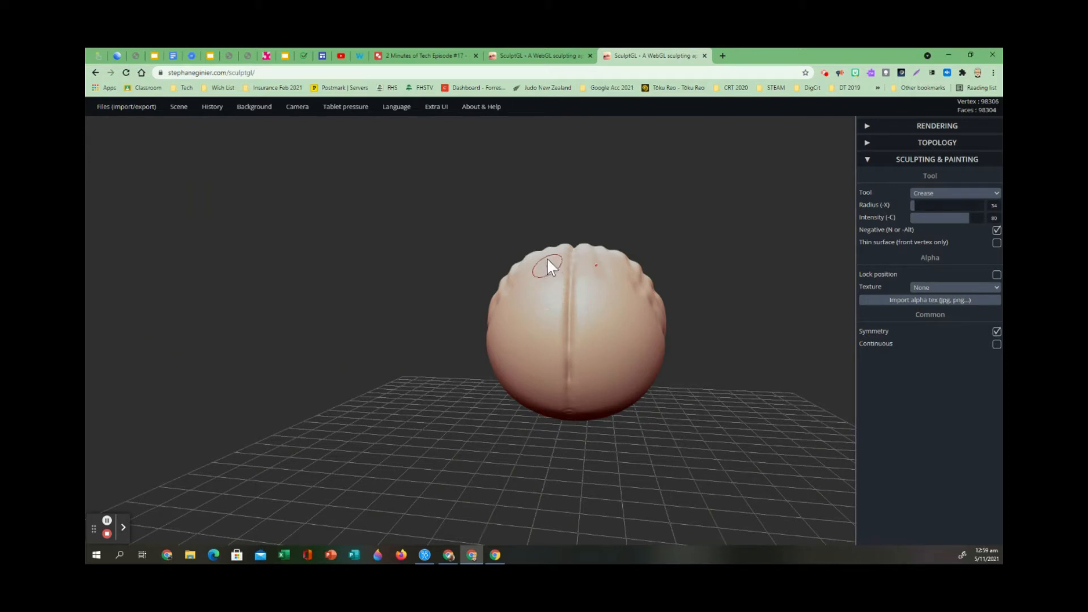
left_click_drag(547, 266, 555, 401)
left_click_drag(531, 287, 544, 406)
left_click_drag(505, 309, 513, 392)
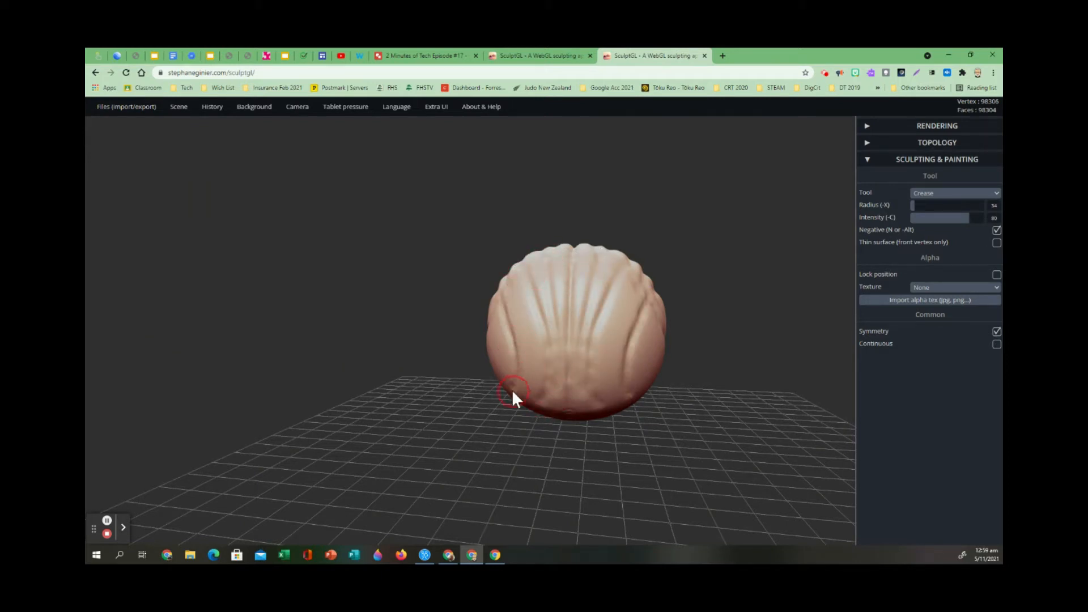
left_click_drag(515, 299, 533, 392)
left_click_drag(651, 316, 633, 403)
left_click_drag(498, 341, 511, 373)
Carve mirrored creases across the smooth underside of the sphere.
left_click_drag(581, 422, 590, 336)
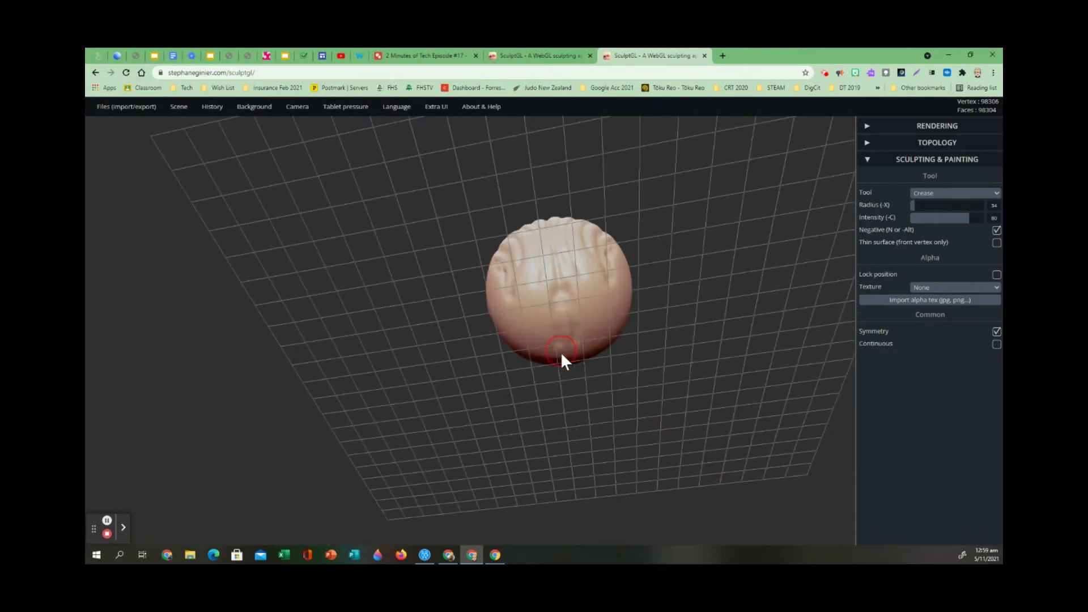
mouse_move(525, 271)
left_mouse_down()
mouse_move(533, 334)
mouse_move(543, 278)
mouse_move(543, 357)
mouse_move(566, 288)
mouse_move(595, 326)
mouse_move(615, 297)
mouse_move(621, 308)
mouse_move(528, 310)
left_mouse_up()
mouse_move(495, 267)
left_mouse_down()
mouse_move(532, 356)
mouse_move(539, 289)
left_mouse_up()
mouse_move(618, 408)
left_mouse_down()
mouse_move(410, 346)
mouse_move(291, 382)
mouse_move(255, 415)
mouse_move(396, 333)
left_mouse_up()
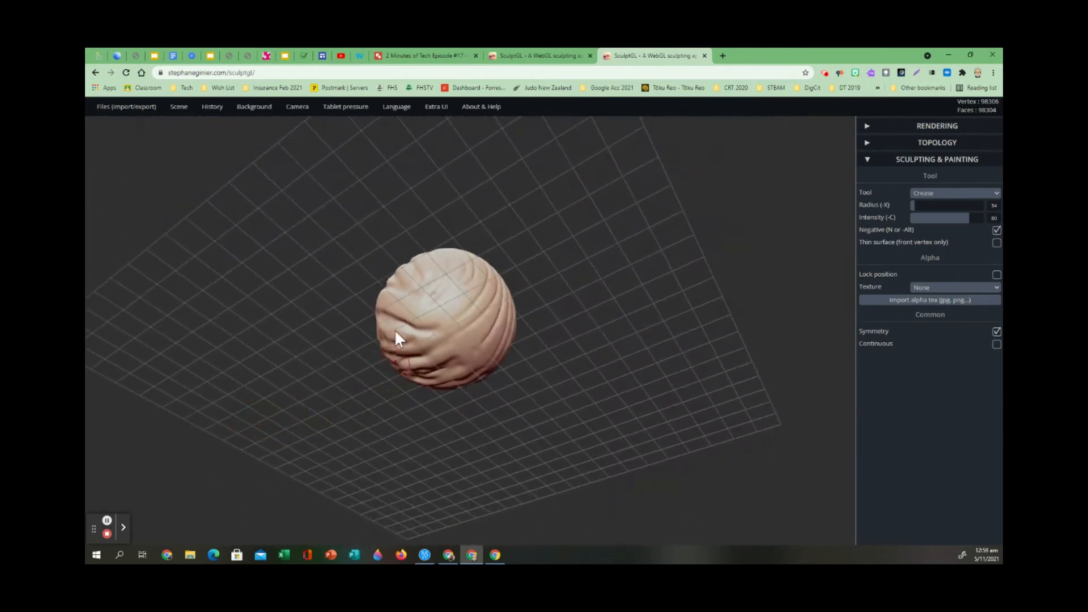
mouse_move(451, 264)
left_mouse_down()
mouse_move(433, 297)
mouse_move(392, 301)
mouse_move(407, 287)
mouse_move(464, 306)
mouse_move(444, 338)
mouse_move(502, 301)
mouse_move(456, 346)
left_mouse_up()
mouse_move(549, 381)
left_mouse_down()
mouse_move(323, 407)
mouse_move(488, 331)
left_mouse_up()
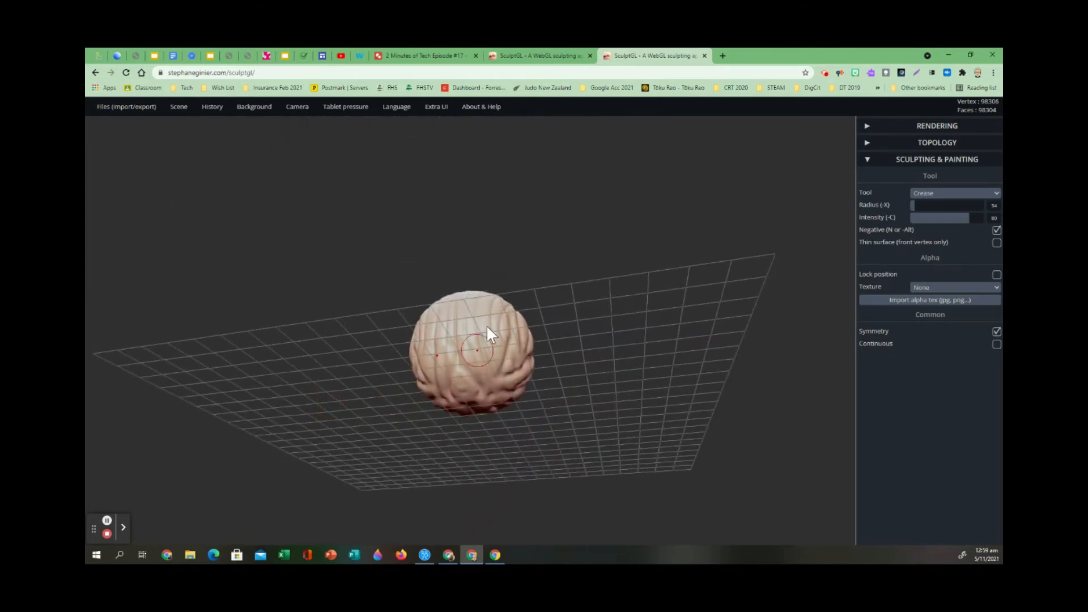
Carve mirrored creases down the lower front of the sphere, curving from both sides towards the middle.
mouse_move(555, 394)
left_mouse_down()
mouse_move(432, 416)
mouse_move(452, 398)
left_mouse_up()
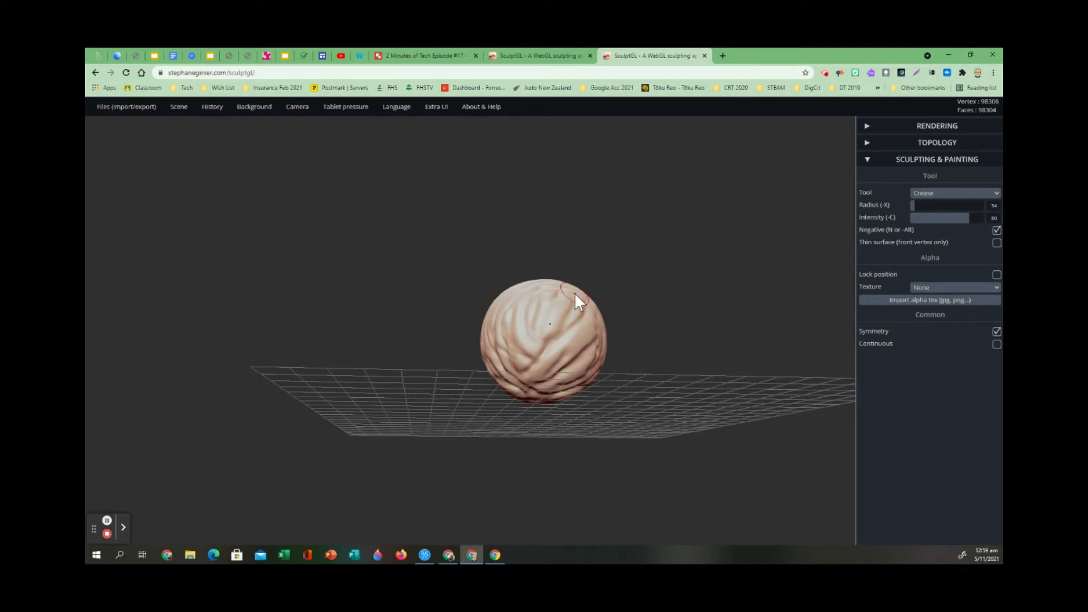
mouse_move(676, 351)
left_mouse_down()
mouse_move(466, 359)
mouse_move(253, 393)
left_mouse_up()
mouse_move(517, 410)
left_mouse_down()
mouse_move(570, 428)
mouse_move(607, 401)
mouse_move(592, 412)
left_mouse_up()
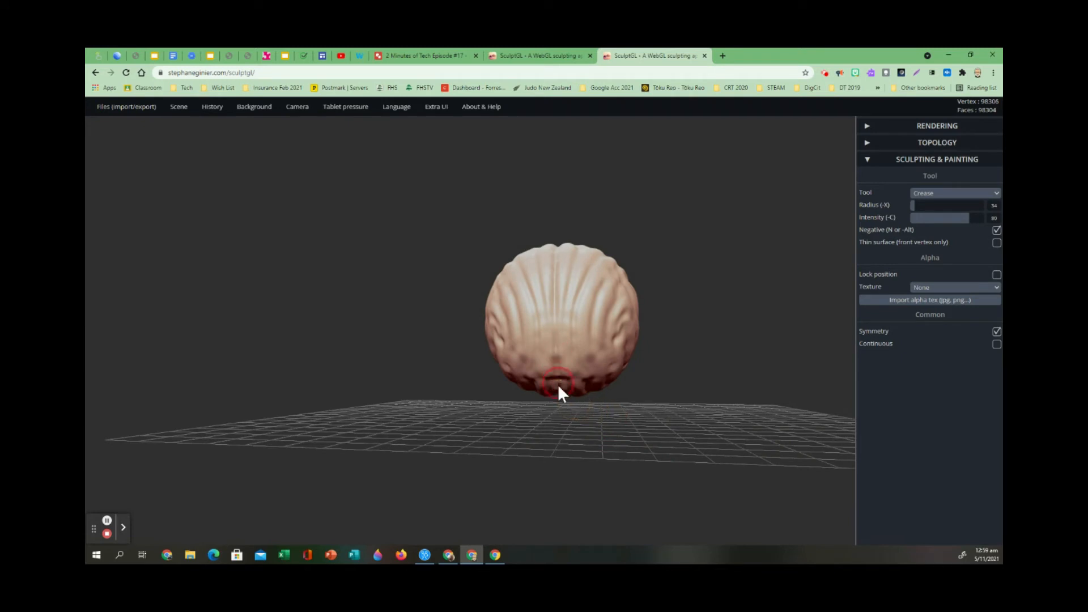
left_click_drag(587, 340, 577, 369)
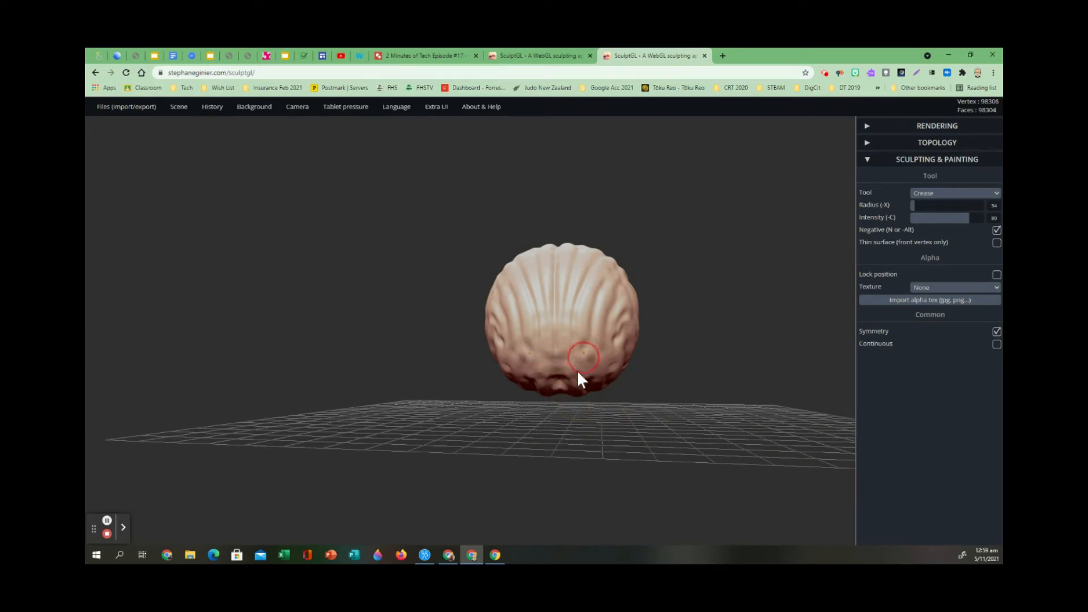
left_click_drag(609, 278, 577, 352)
mouse_move(501, 298)
left_mouse_down()
mouse_move(529, 355)
mouse_move(558, 337)
left_mouse_up()
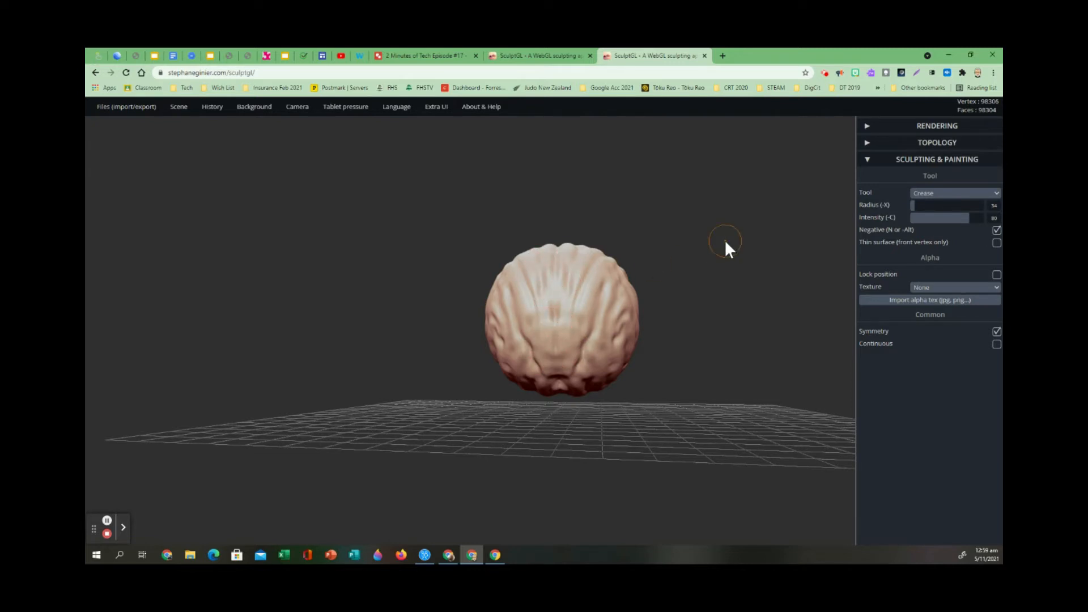
mouse_move(689, 330)
left_mouse_down()
mouse_move(714, 323)
mouse_move(716, 340)
mouse_move(707, 333)
left_mouse_up()
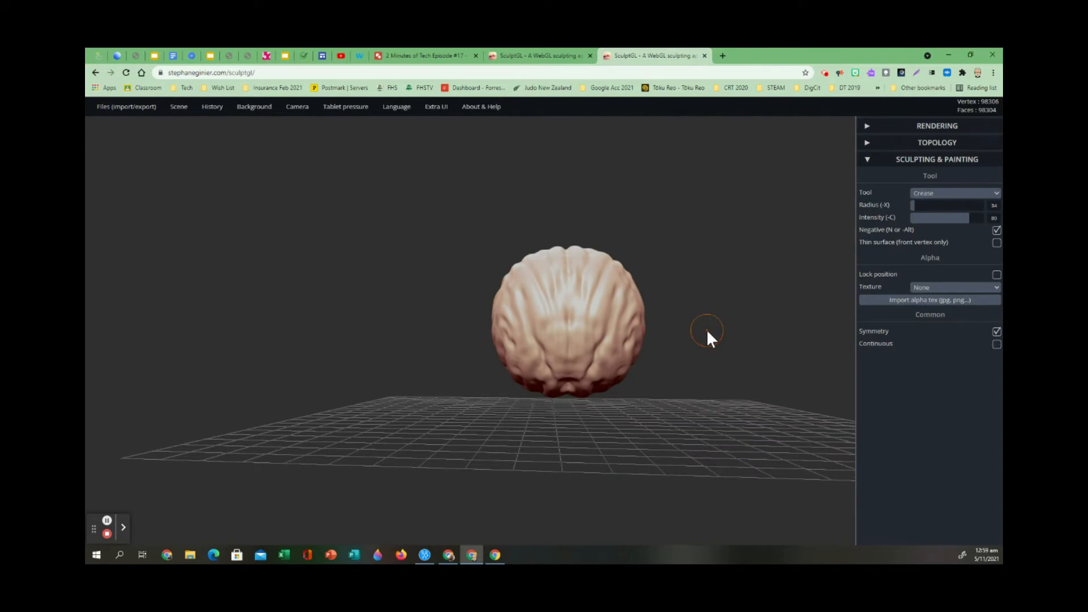
Carve a pair of eye sockets and a wide mouth into the front with a larger Crease brush at intensity 91.
left_click(955, 192)
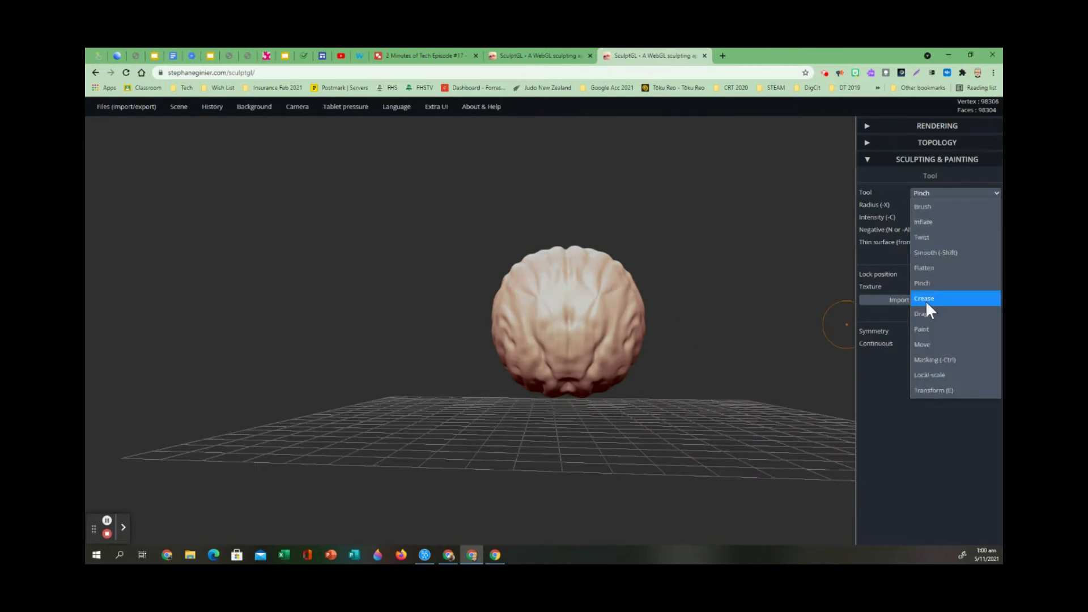
left_click(926, 303)
left_click_drag(911, 206, 971, 221)
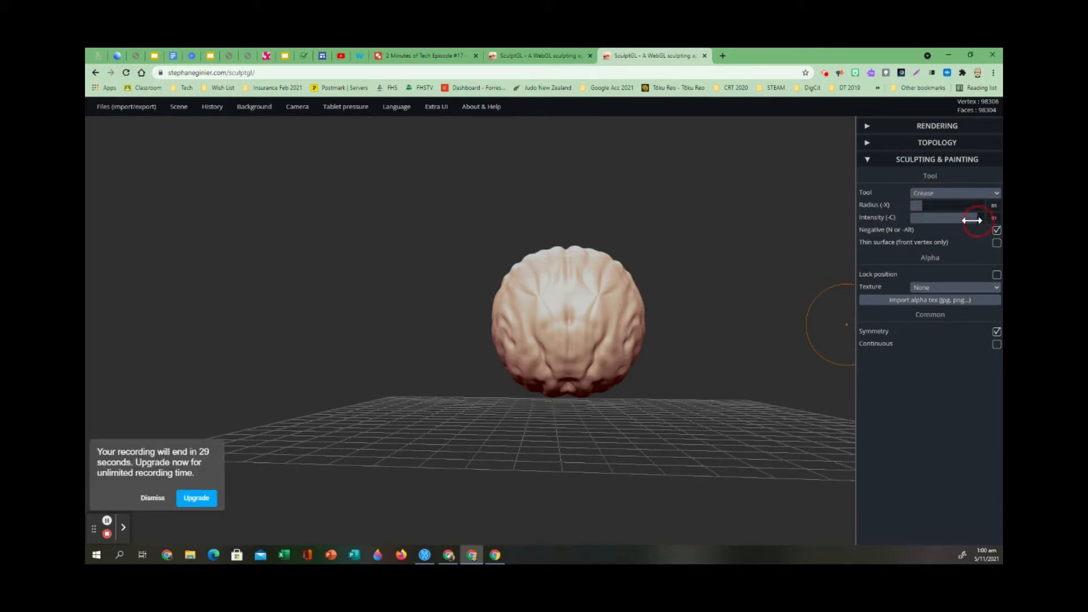
mouse_move(531, 309)
left_mouse_down()
mouse_move(523, 316)
mouse_move(545, 316)
mouse_move(533, 320)
left_mouse_up()
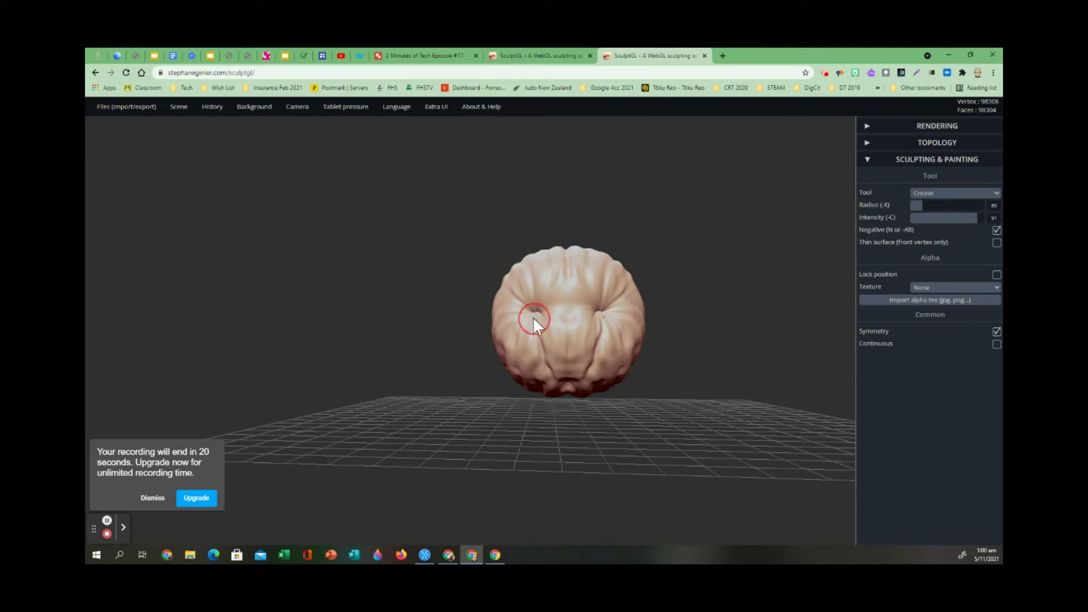
left_click_drag(600, 303, 596, 317)
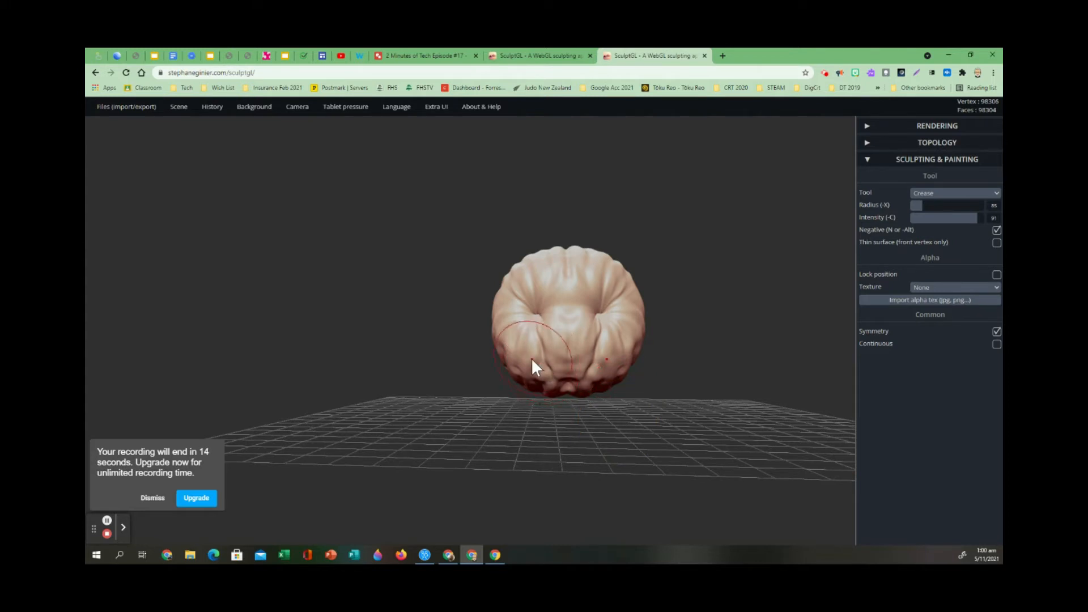
left_click_drag(532, 358, 620, 353)
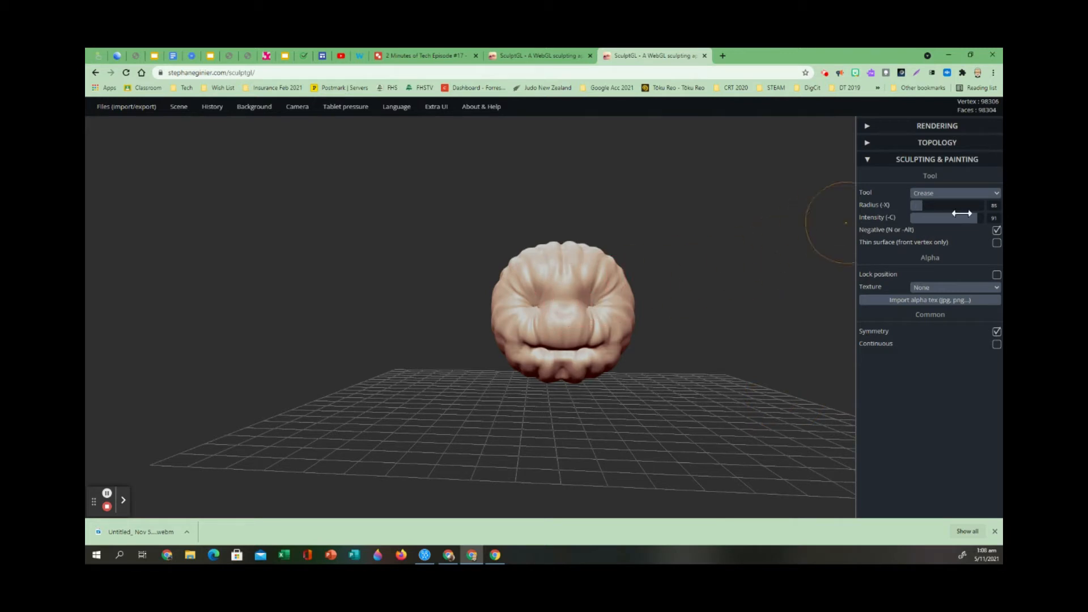
Deepen the mirrored eye sockets with a slightly smaller Crease brush at intensity 100.
left_click(979, 219)
left_click_drag(978, 218, 982, 218)
left_click_drag(924, 209, 918, 209)
mouse_move(589, 297)
left_mouse_down()
mouse_move(594, 314)
mouse_move(593, 300)
mouse_move(583, 306)
mouse_move(590, 314)
mouse_move(597, 301)
mouse_move(580, 304)
left_mouse_up()
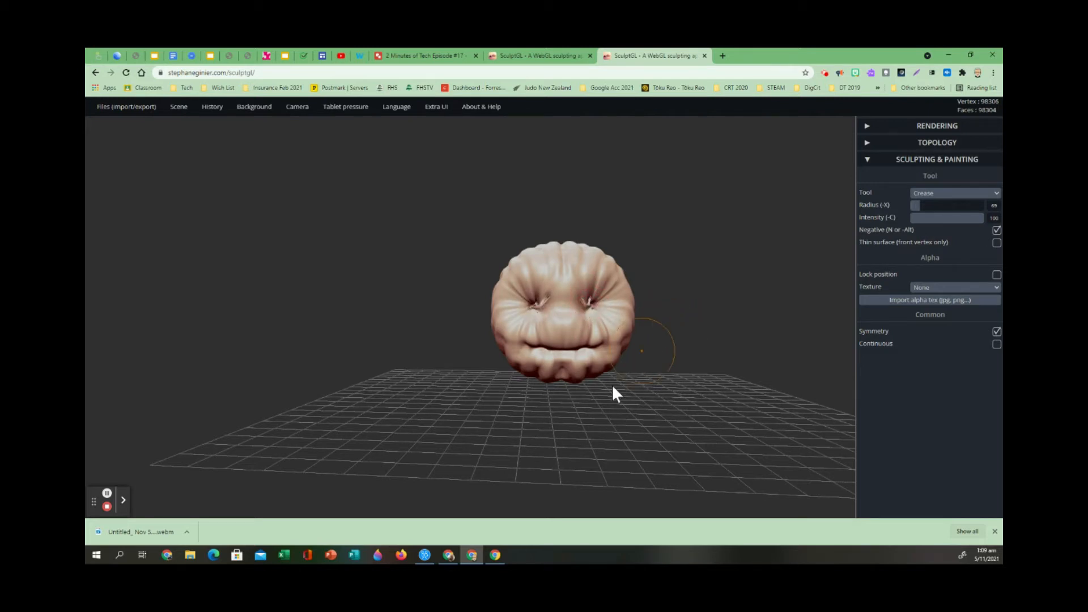
Try to carve a mirrored nose crease between the eyes and the mouth, and undo it.
mouse_move(503, 418)
left_mouse_down()
mouse_move(675, 461)
mouse_move(804, 417)
mouse_move(641, 463)
mouse_move(400, 432)
mouse_move(457, 529)
left_mouse_up()
mouse_move(461, 390)
left_mouse_down()
mouse_move(610, 300)
mouse_move(578, 304)
left_mouse_up()
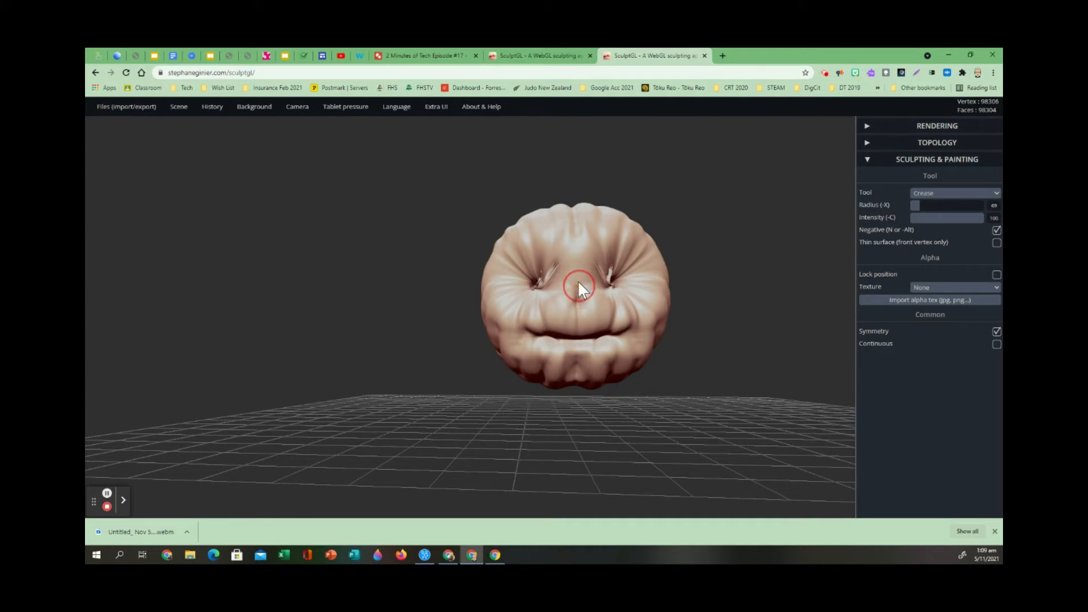
left_click_drag(581, 288, 565, 308)
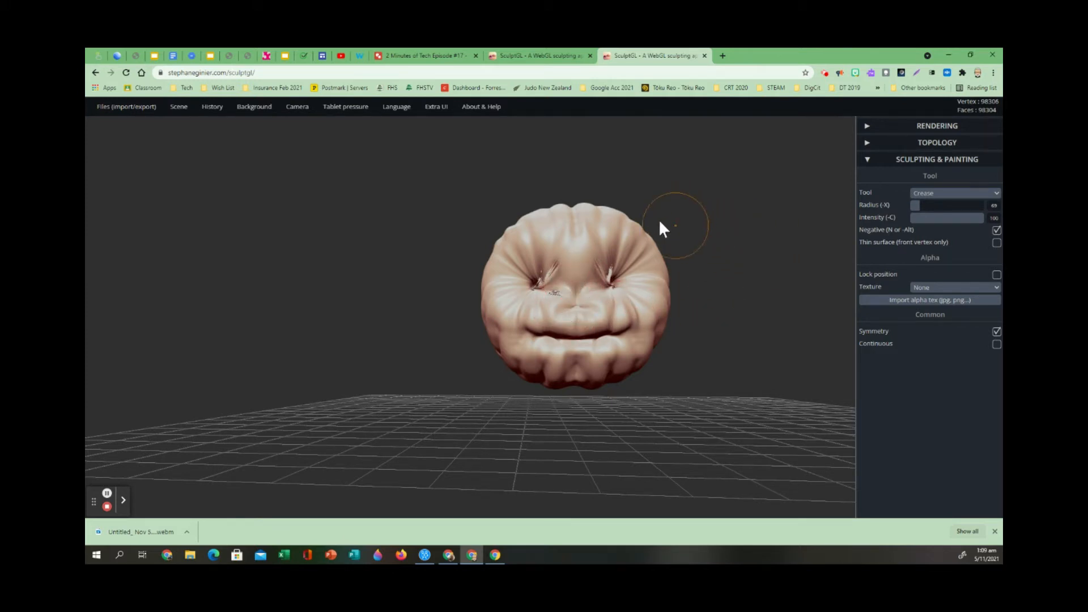
left_click(179, 108)
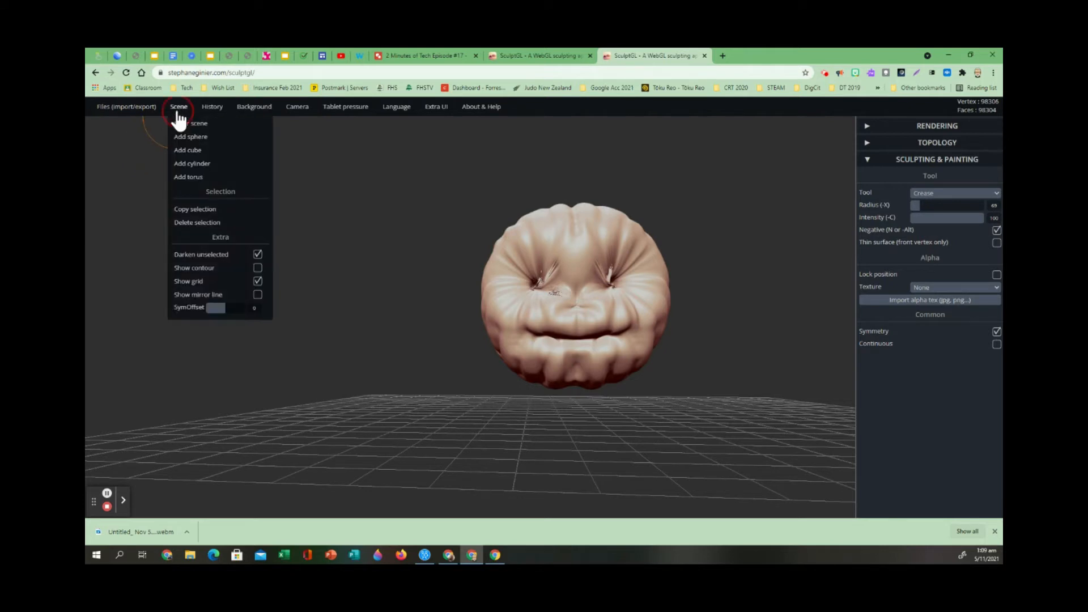
left_click(213, 124)
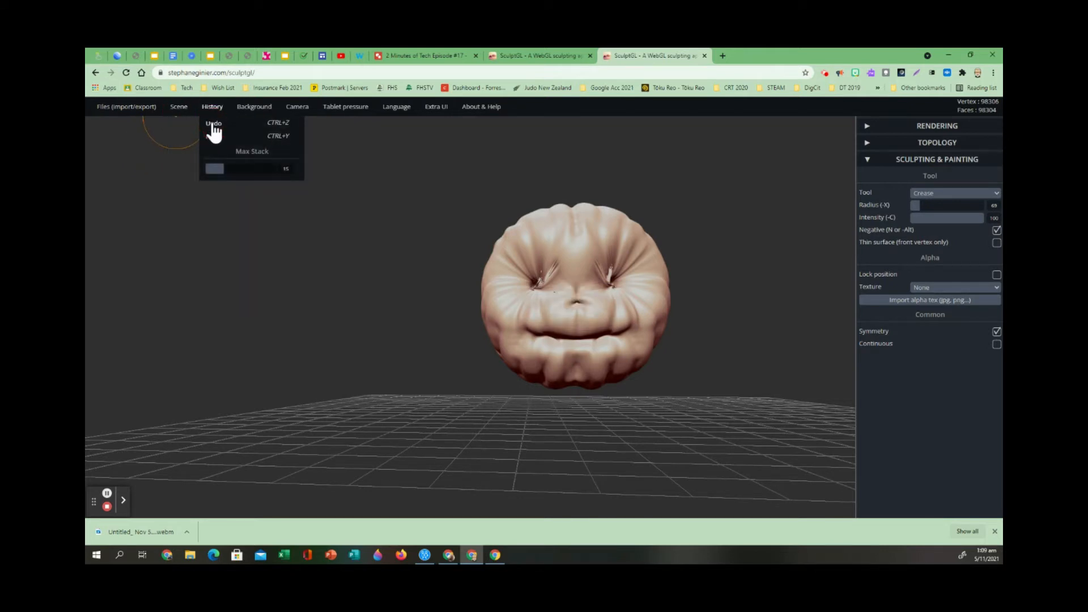
left_click(214, 123)
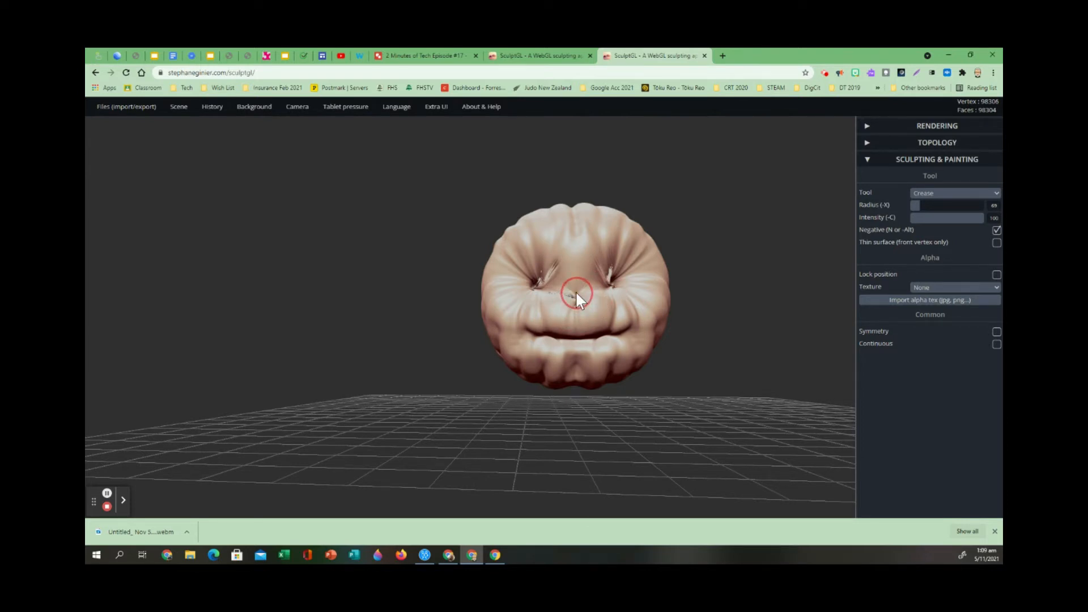
Try a nose crease with symmetry off, undo back into the eye strokes, and redo the eye carving.
right_click_drag(570, 299, 563, 304)
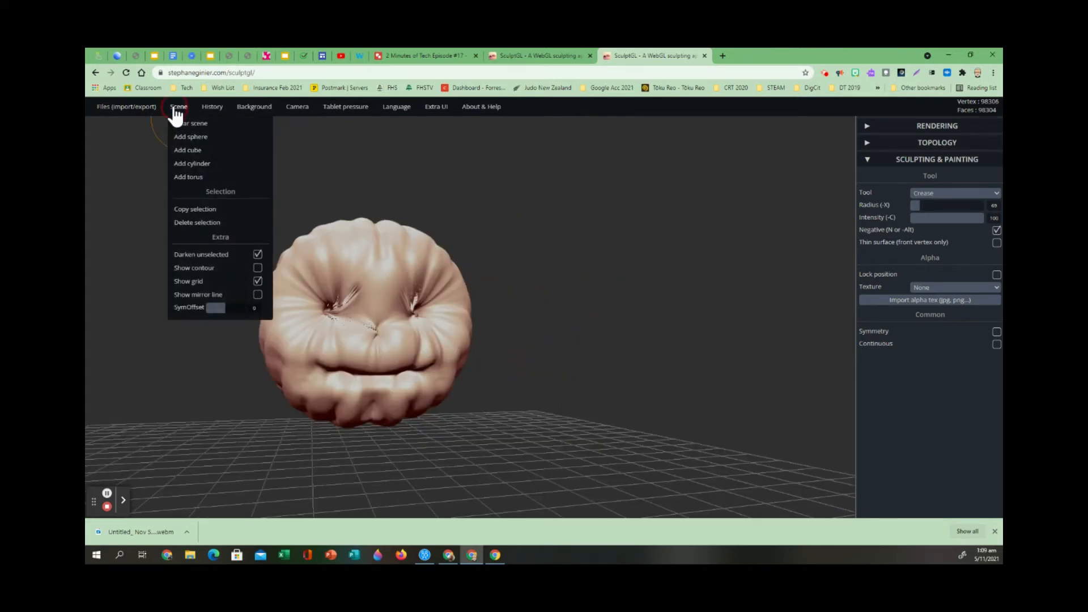
left_click(211, 124)
left_click(210, 124)
left_click(211, 124)
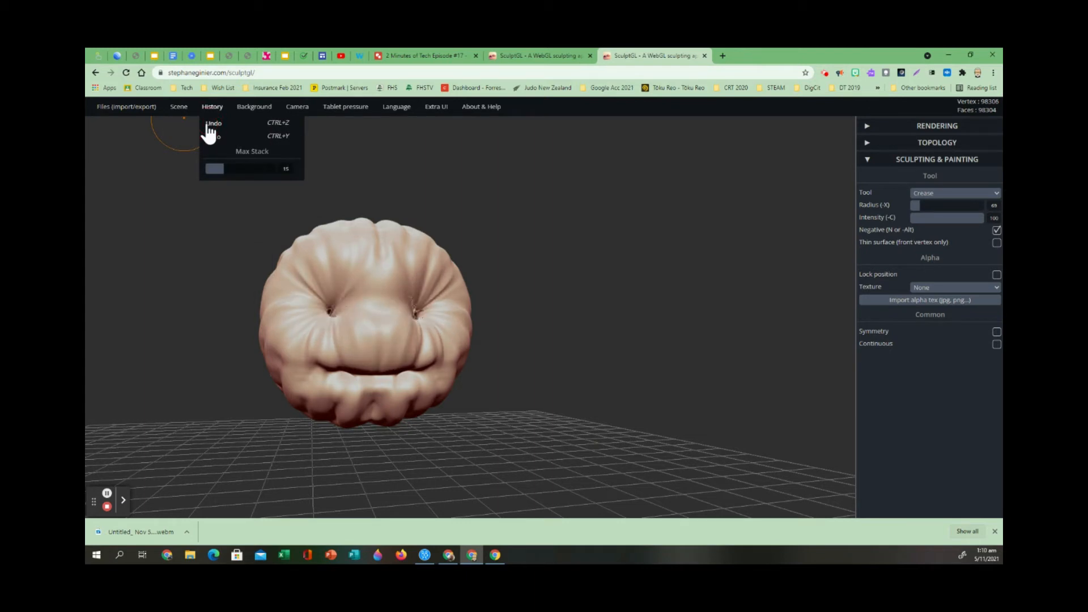
left_click(214, 137)
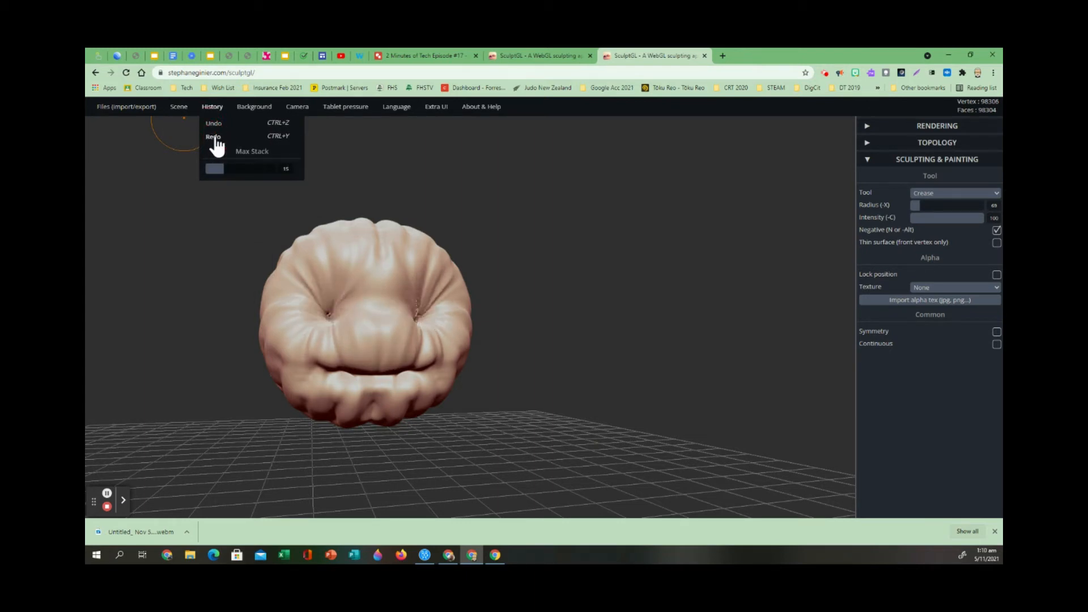
left_click(215, 137)
Raise a round knob at the centre of the pumpkin's top with the Inflate tool at intensity 52.
mouse_move(217, 428)
left_mouse_down()
mouse_move(464, 476)
mouse_move(561, 469)
mouse_move(685, 420)
mouse_move(410, 505)
mouse_move(282, 462)
mouse_move(211, 478)
left_mouse_up()
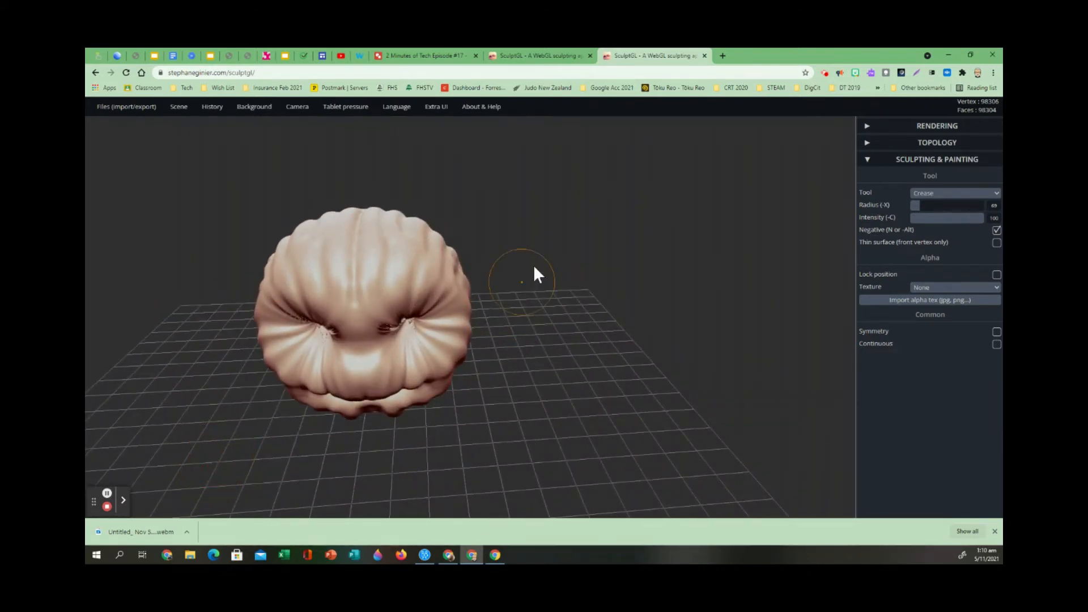
left_click_drag(522, 287, 552, 355)
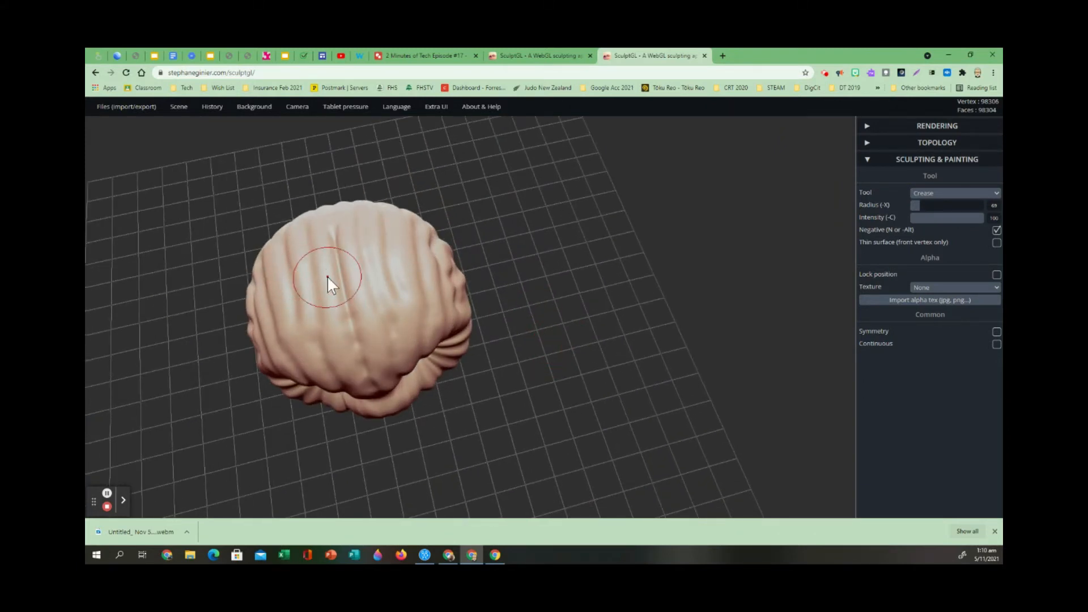
left_click(942, 194)
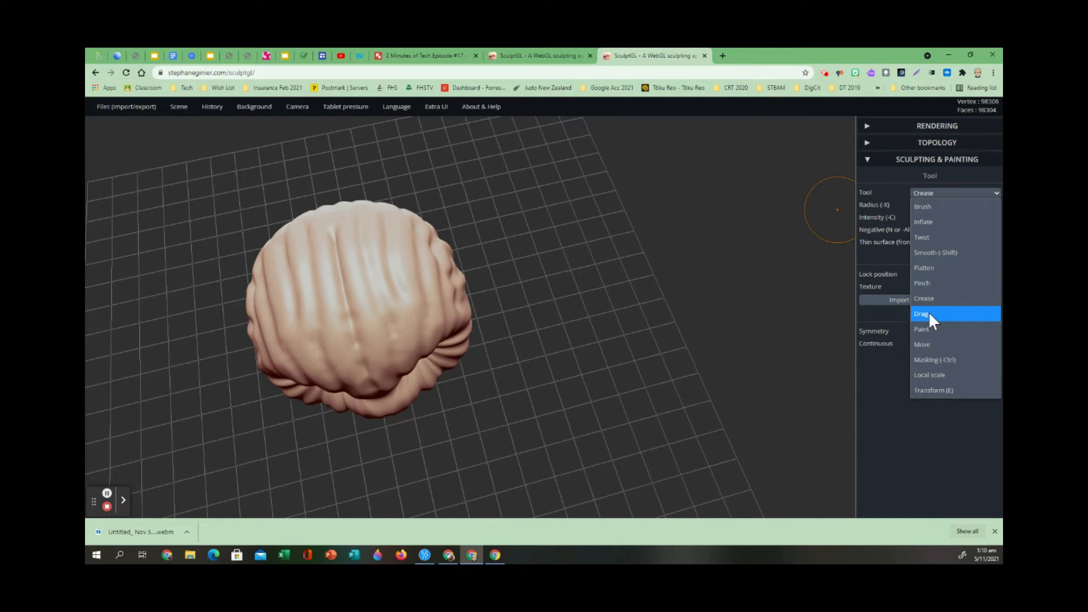
left_click(934, 225)
left_click(919, 207)
left_click_drag(919, 218, 948, 217)
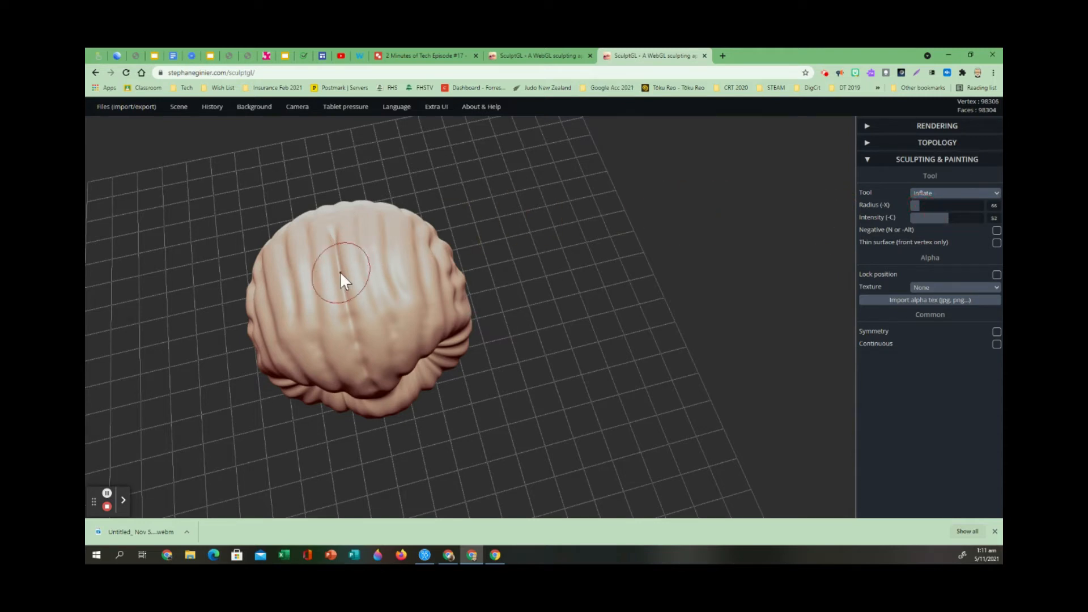
scroll(341, 266, "down", 2)
scroll(342, 266, "up", 3)
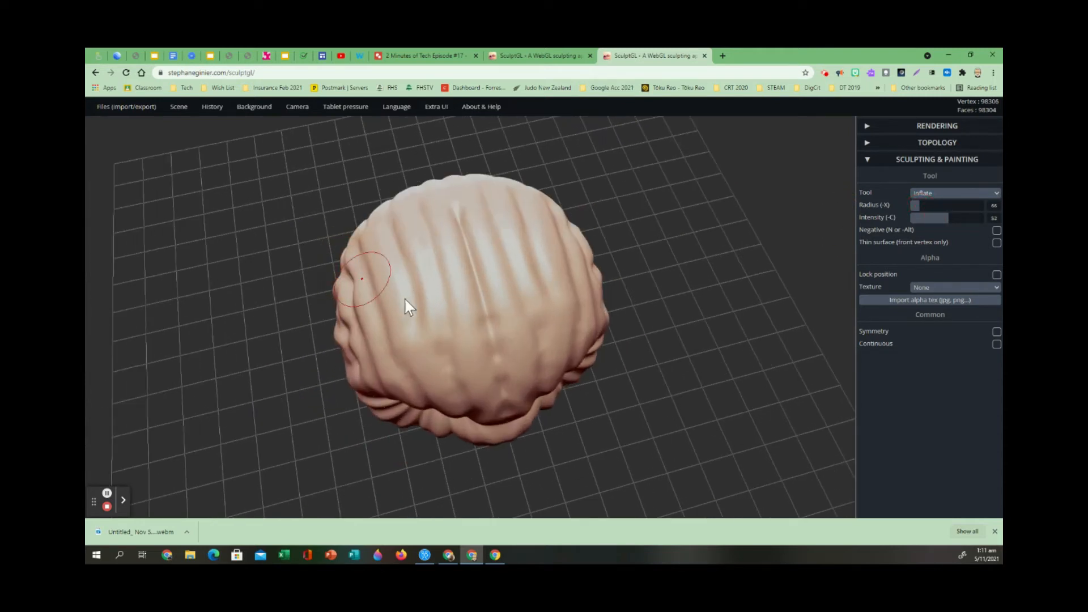
scroll(472, 258, "down", 2)
scroll(473, 258, "up", 2)
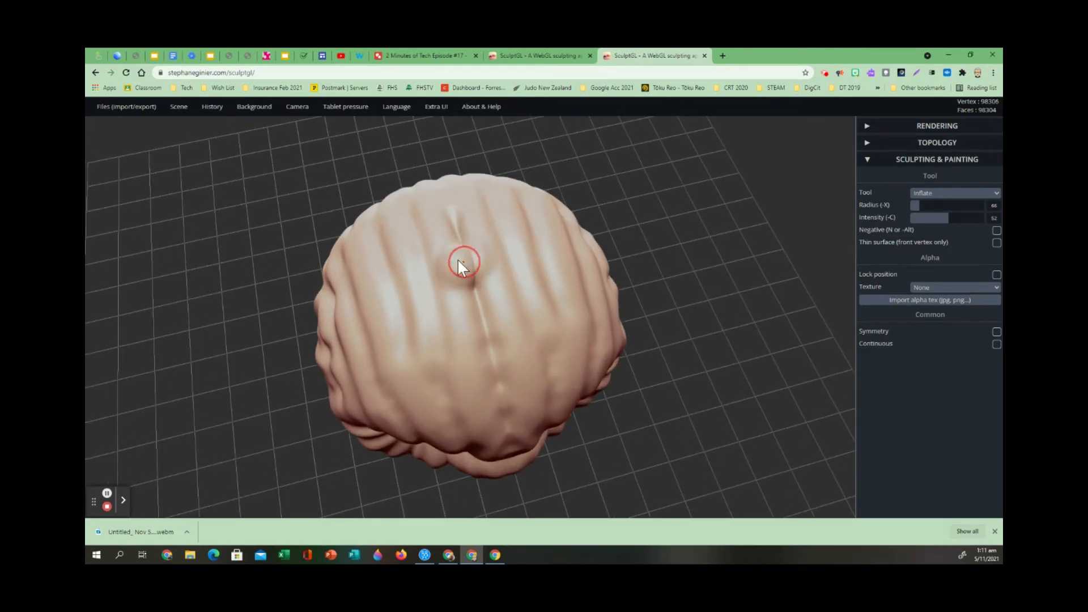
mouse_move(464, 274)
left_mouse_down()
mouse_move(471, 279)
mouse_move(479, 258)
left_mouse_up()
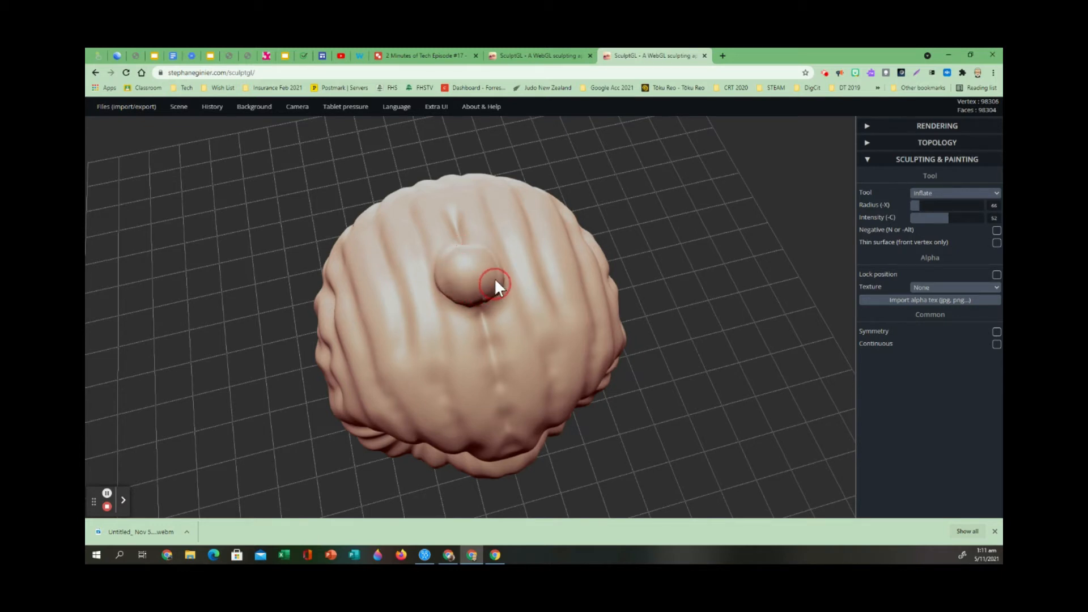
Pull the knob on top upwards into a tall stem with the Drag tool.
left_click(989, 194)
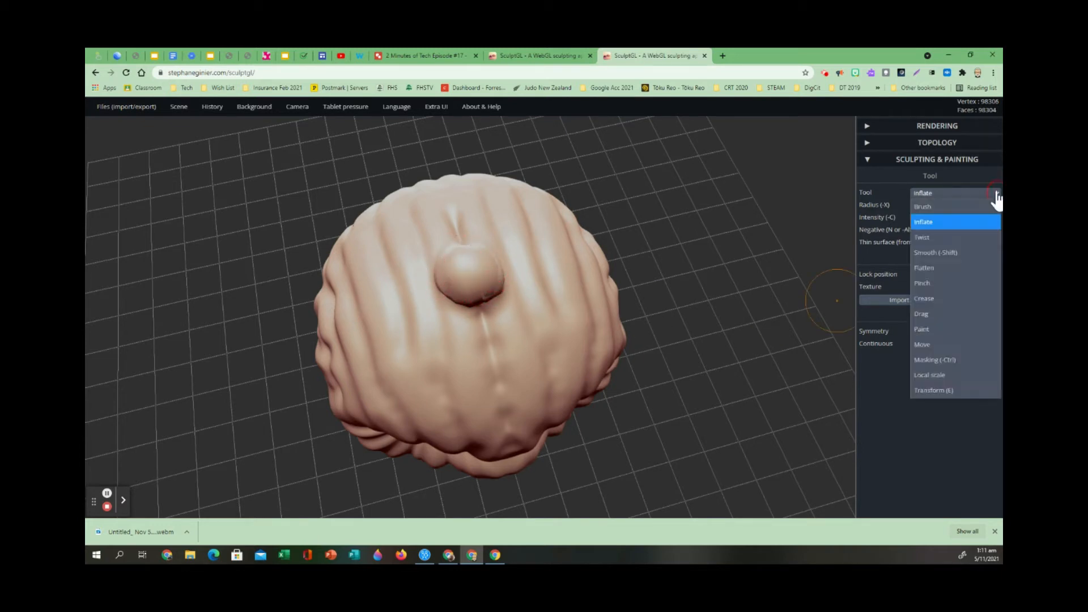
left_click(926, 313)
mouse_move(465, 275)
left_mouse_down()
mouse_move(467, 231)
mouse_move(513, 226)
mouse_move(471, 231)
left_mouse_up()
mouse_move(712, 410)
left_mouse_down()
mouse_move(457, 311)
mouse_move(485, 353)
mouse_move(678, 350)
mouse_move(782, 236)
mouse_move(739, 318)
mouse_move(501, 343)
mouse_move(565, 338)
mouse_move(483, 279)
left_mouse_up()
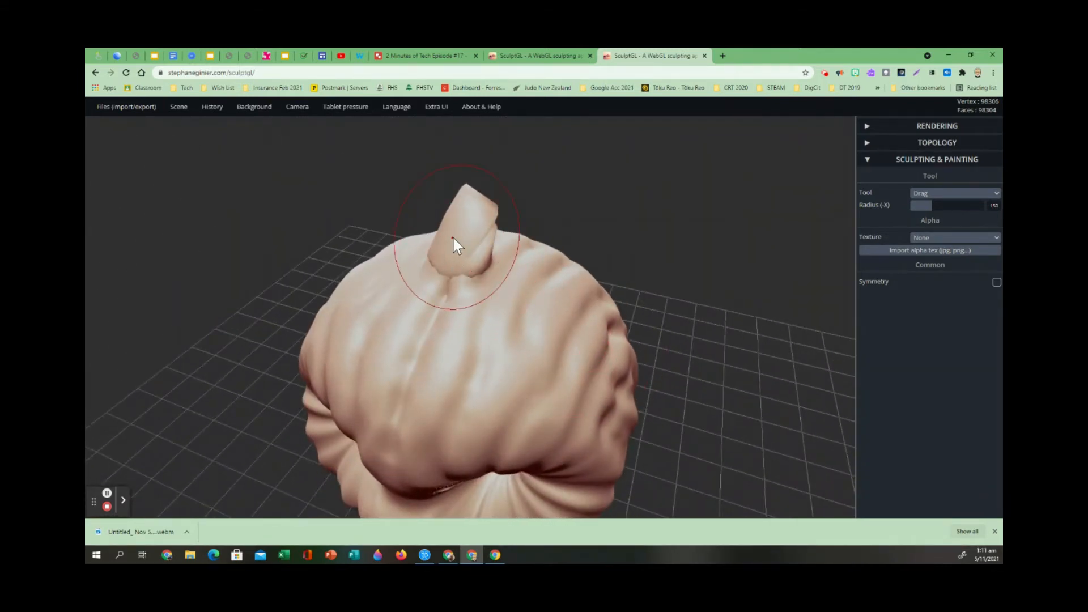
mouse_move(463, 240)
left_mouse_down()
mouse_move(447, 205)
mouse_move(442, 160)
mouse_move(454, 151)
mouse_move(434, 145)
left_mouse_up()
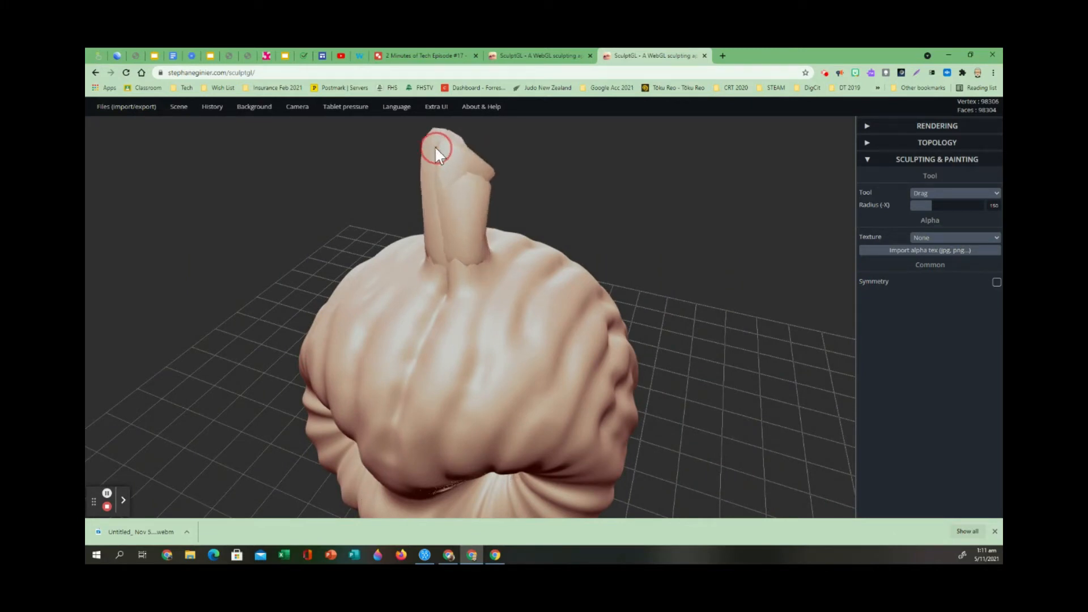
Bend the upper part of the stem sideways over the pumpkin's top.
mouse_move(366, 402)
right_mouse_down()
mouse_move(505, 487)
mouse_move(626, 363)
right_mouse_up()
left_click_drag(483, 234, 548, 287)
mouse_move(469, 228)
left_mouse_down()
mouse_move(531, 255)
mouse_move(513, 238)
left_mouse_up()
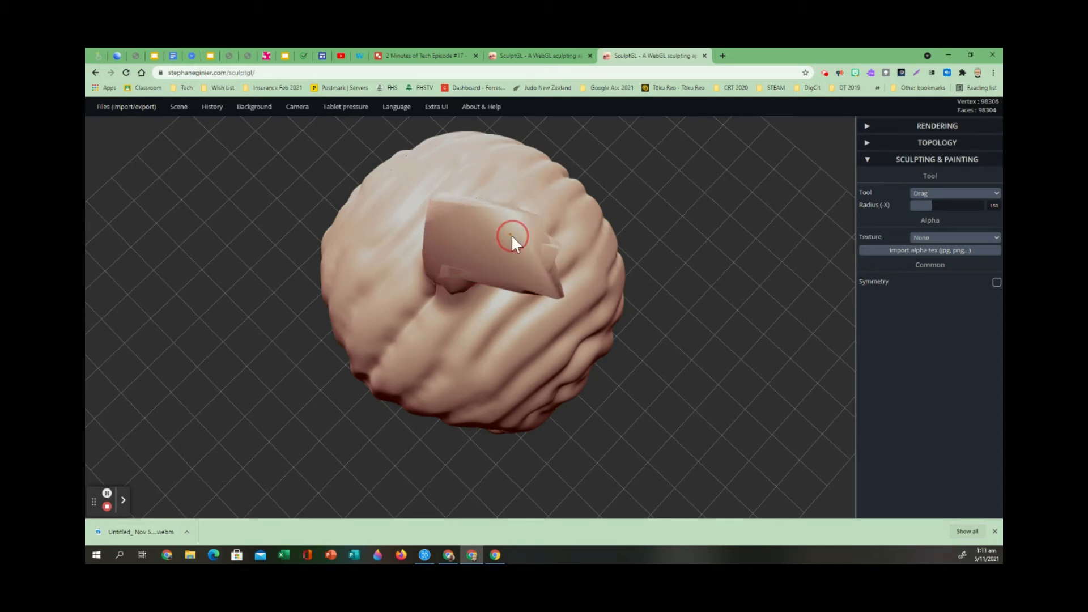
Reshape the stem's sides and upper part from the front and back into a curved hook.
right_click_drag(714, 403, 747, 295)
left_click_drag(752, 355, 725, 363)
scroll(725, 370, "down", 5)
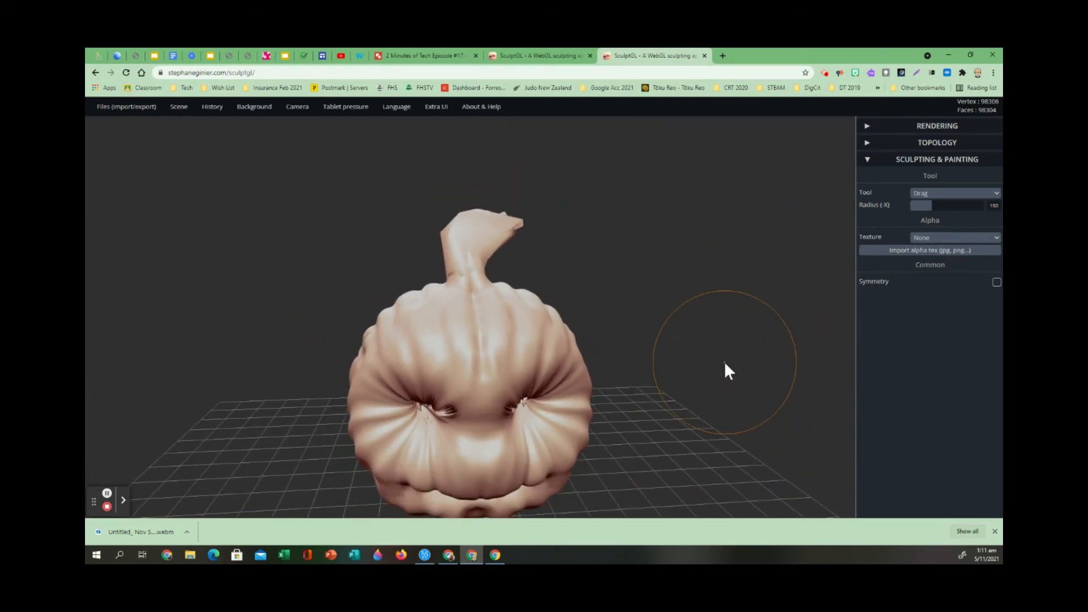
scroll(603, 357, "up", 3)
scroll(608, 353, "up", 3)
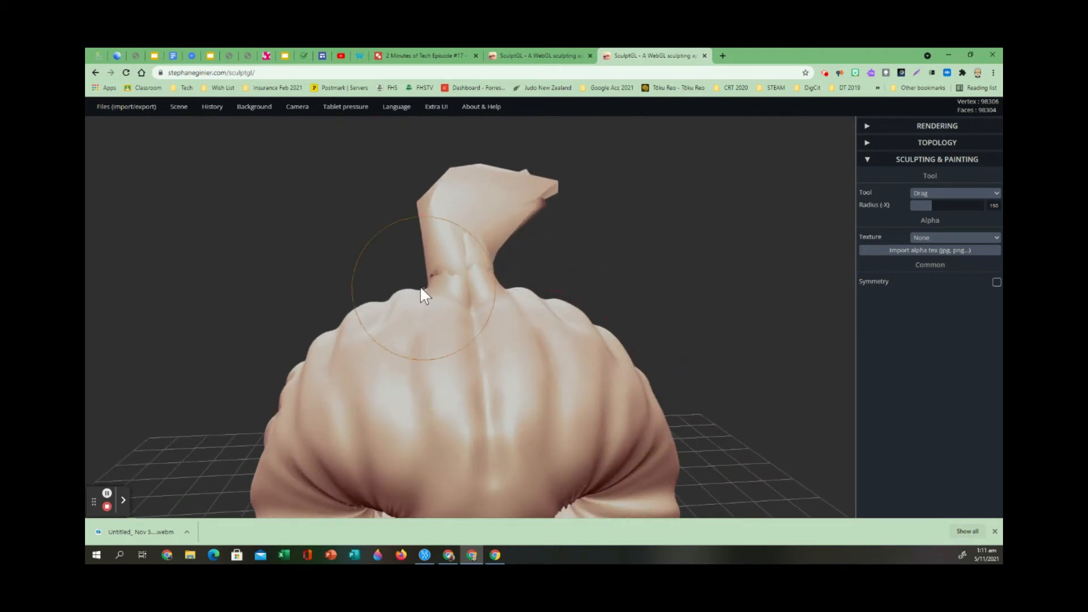
mouse_move(427, 287)
left_mouse_down()
mouse_move(481, 267)
mouse_move(504, 288)
mouse_move(474, 277)
mouse_move(486, 236)
mouse_move(466, 214)
mouse_move(495, 220)
mouse_move(470, 189)
mouse_move(493, 199)
left_mouse_up()
left_click_drag(773, 347, 235, 340)
left_click_drag(756, 261, 650, 250)
left_click_drag(493, 229, 474, 209)
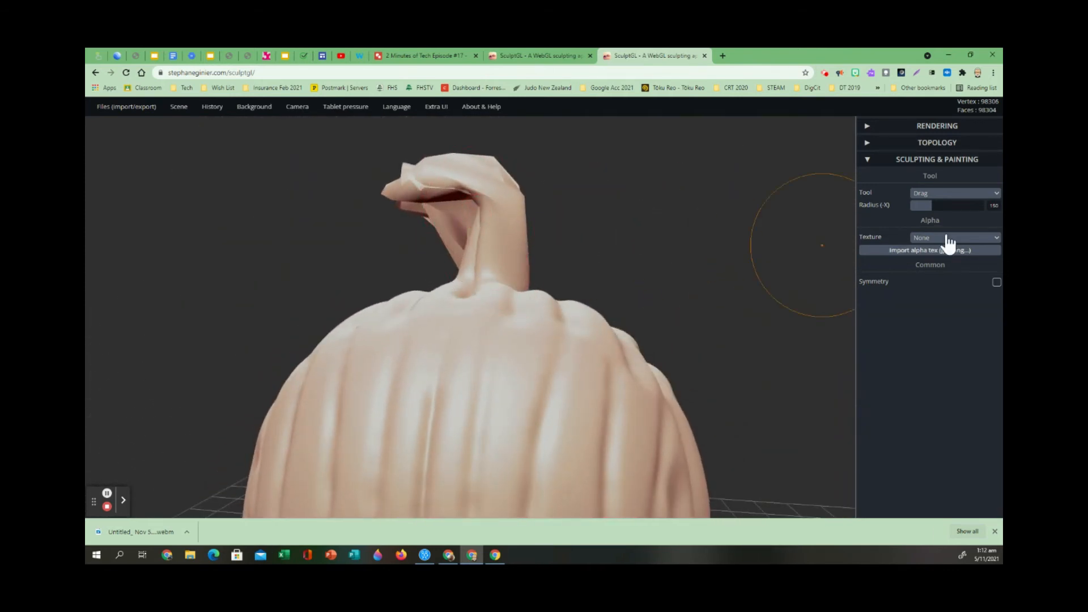
Thicken the stem's side and its bent upper part with the Inflate tool at intensity 52.
left_click(957, 193)
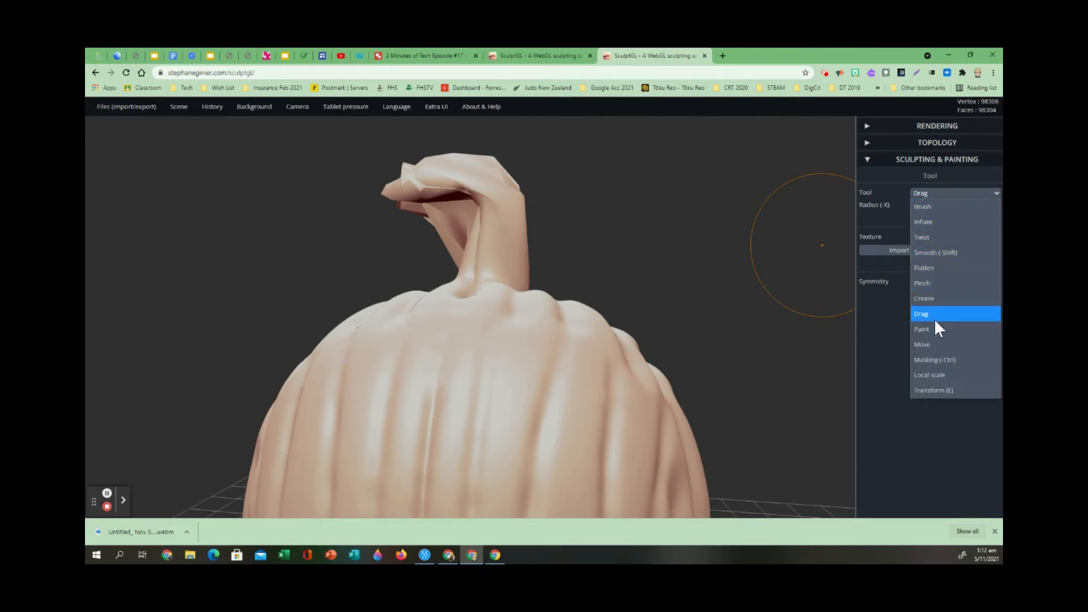
left_click(927, 223)
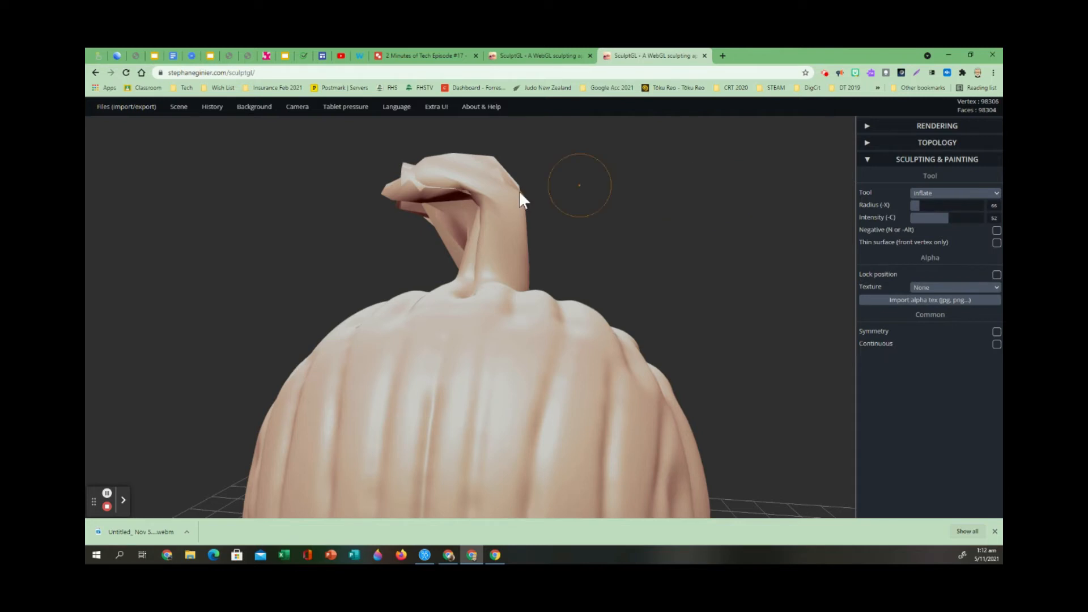
left_click_drag(616, 237, 853, 366)
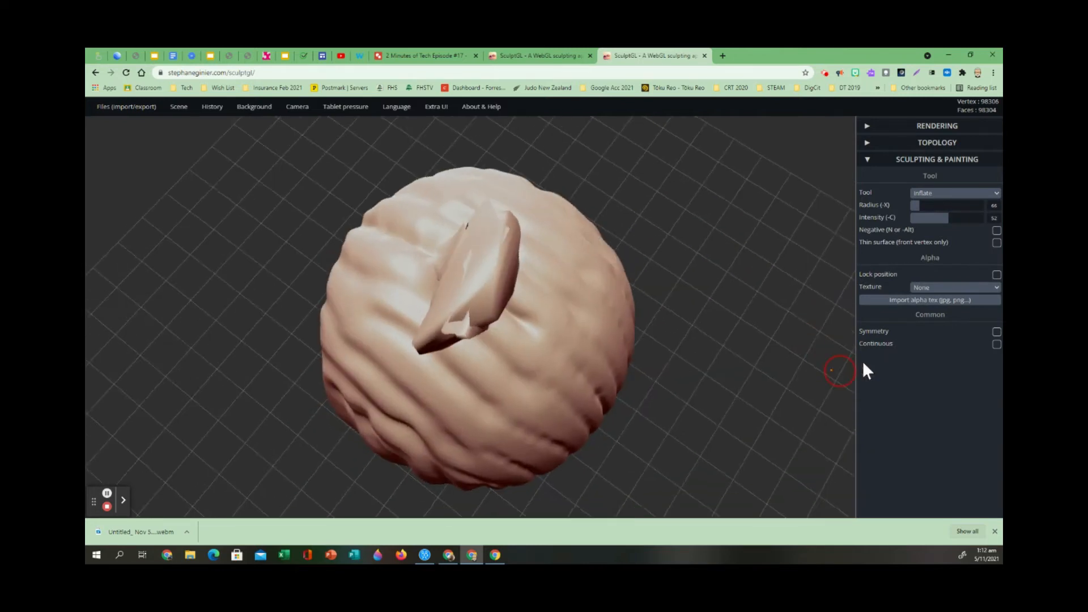
left_click_drag(711, 385, 822, 394)
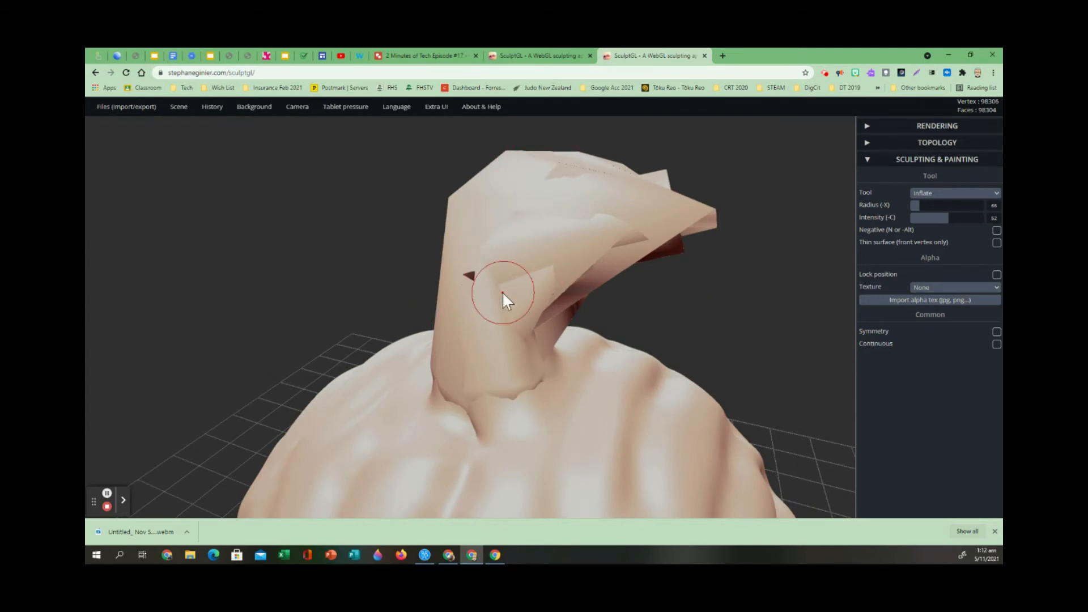
mouse_move(546, 199)
left_mouse_down()
mouse_move(621, 185)
mouse_move(663, 194)
left_mouse_up()
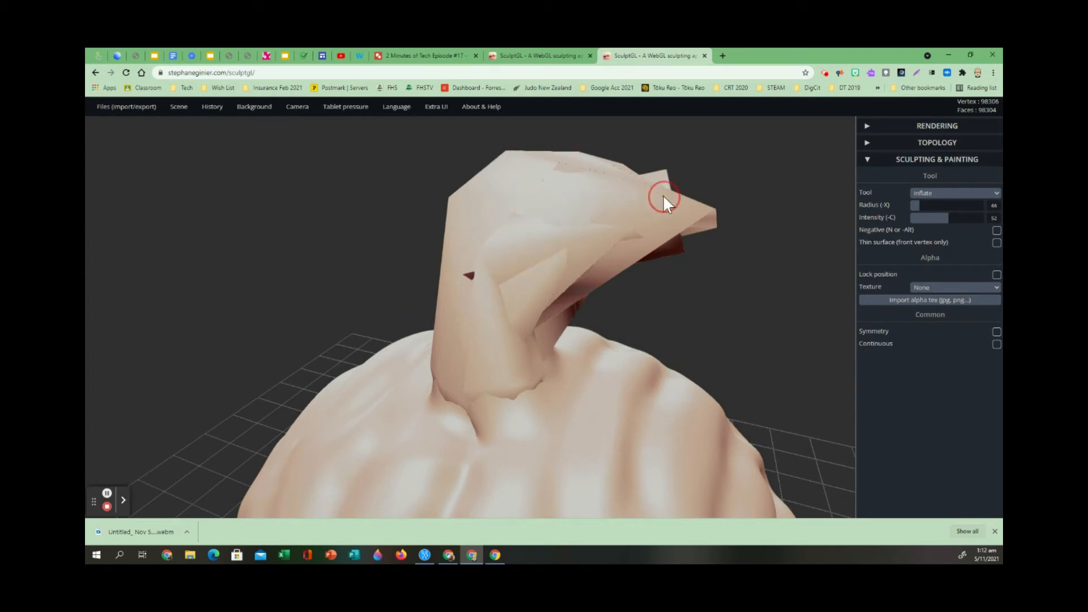
Smooth the angular stem from several sides with the Smooth tool at radius 137 and intensity 75.
left_click(957, 194)
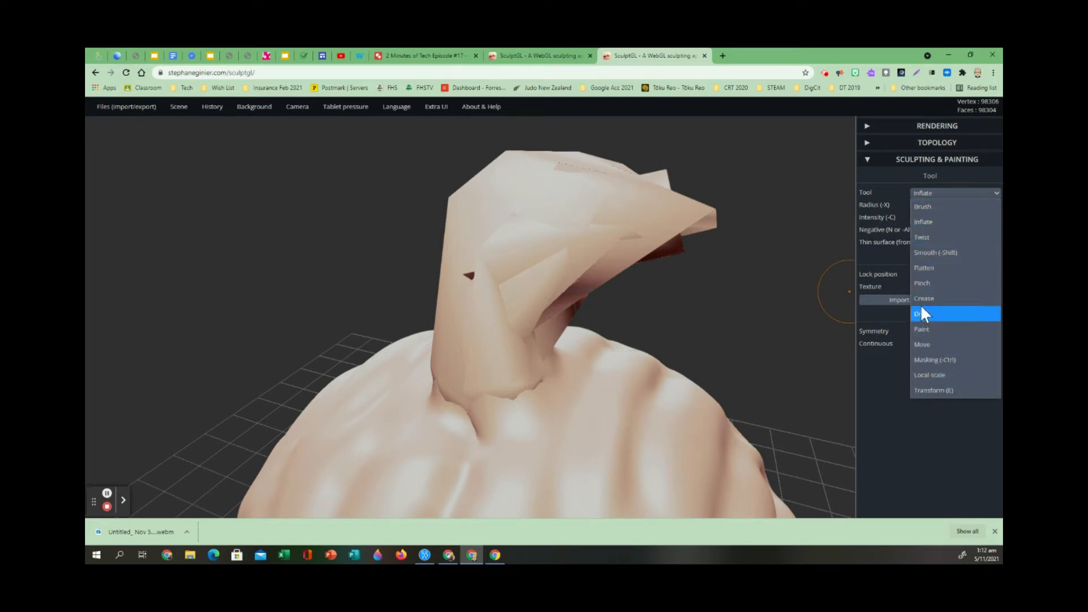
left_click(938, 252)
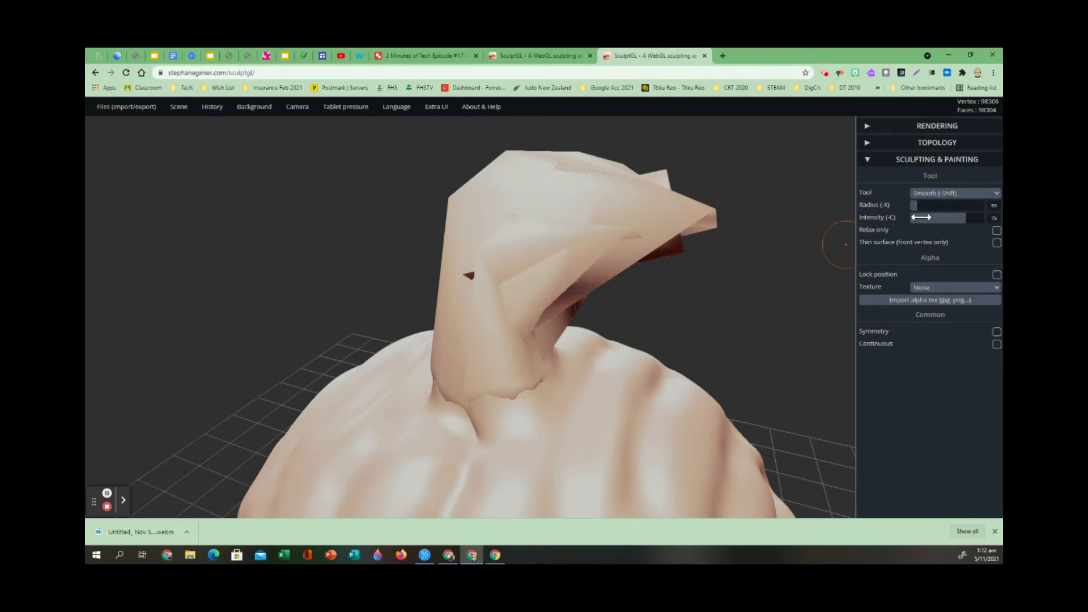
left_click_drag(917, 206, 929, 206)
mouse_move(822, 284)
left_mouse_down()
mouse_move(548, 305)
mouse_move(315, 246)
mouse_move(321, 218)
left_mouse_up()
left_click_drag(611, 268, 636, 275)
left_click_drag(432, 304, 386, 308)
scroll(385, 305, "down", 5)
left_click_drag(753, 434, 659, 453)
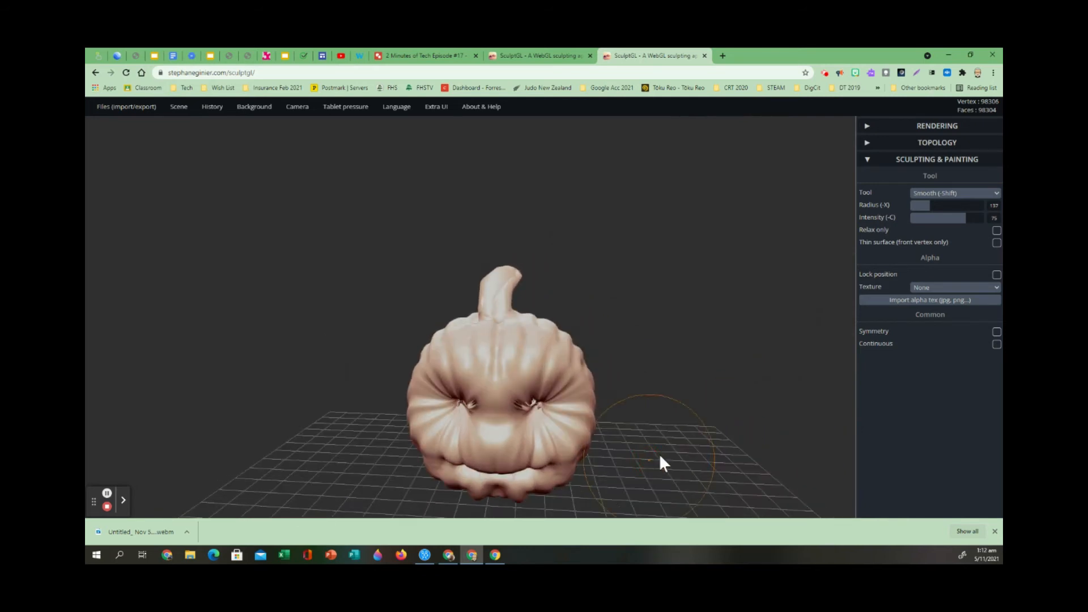
Pinch the tip of the stem with the Pinch tool at intensity 75.
left_click(994, 194)
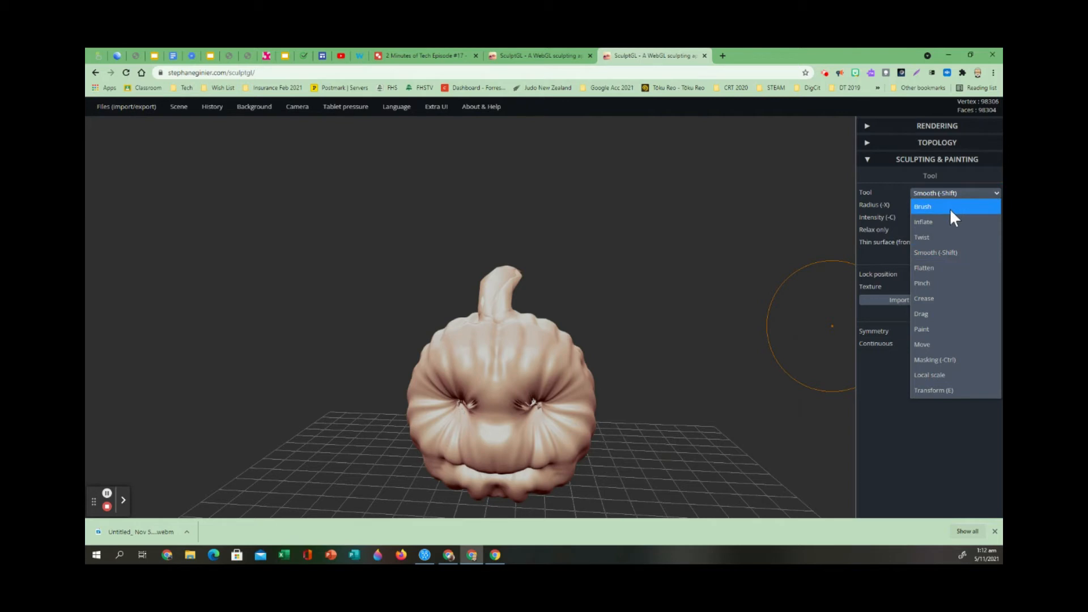
left_click(949, 292)
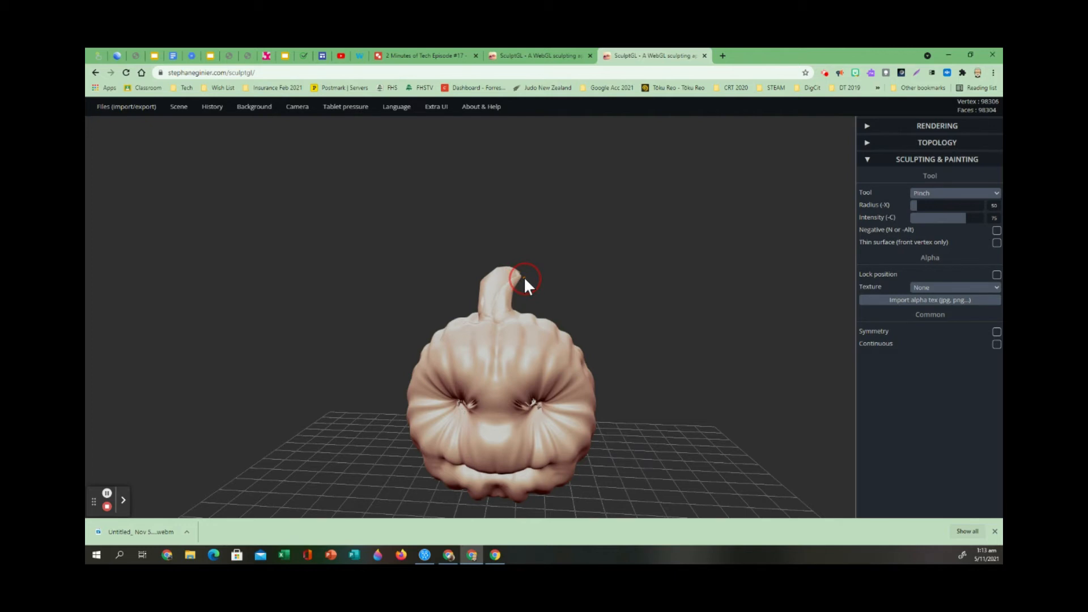
left_click_drag(692, 213, 609, 422)
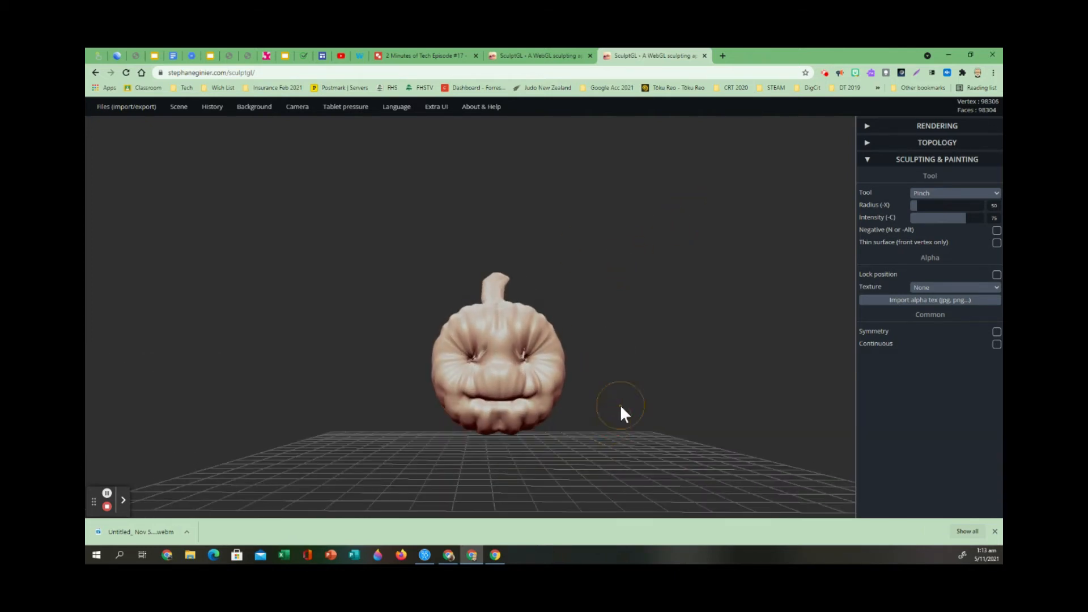
Paint the whole pumpkin and its stem orange with the Paint tool at radius 294.
left_click(997, 195)
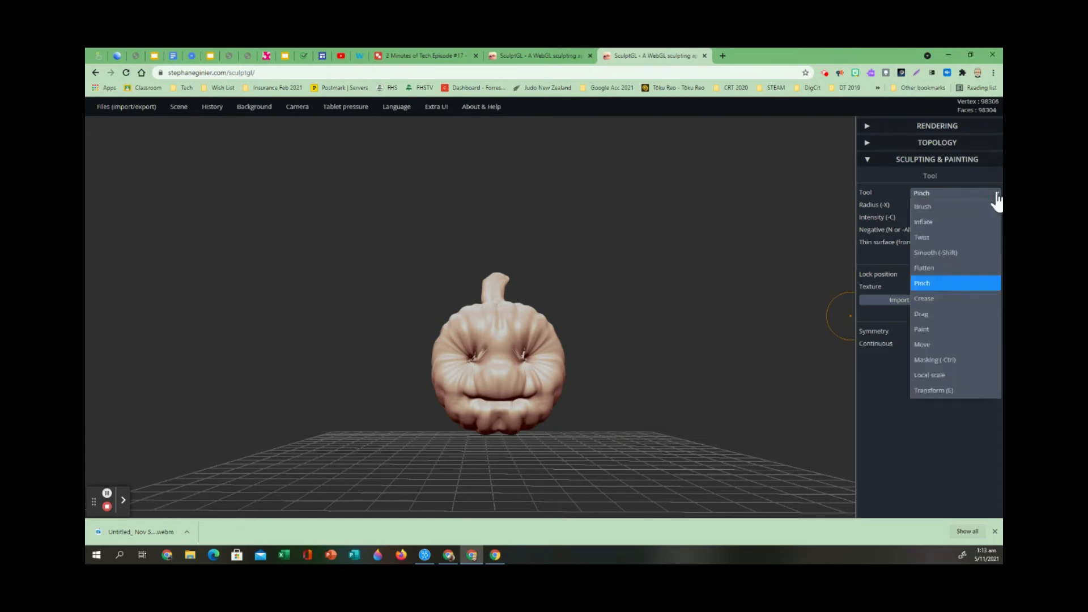
left_click(947, 331)
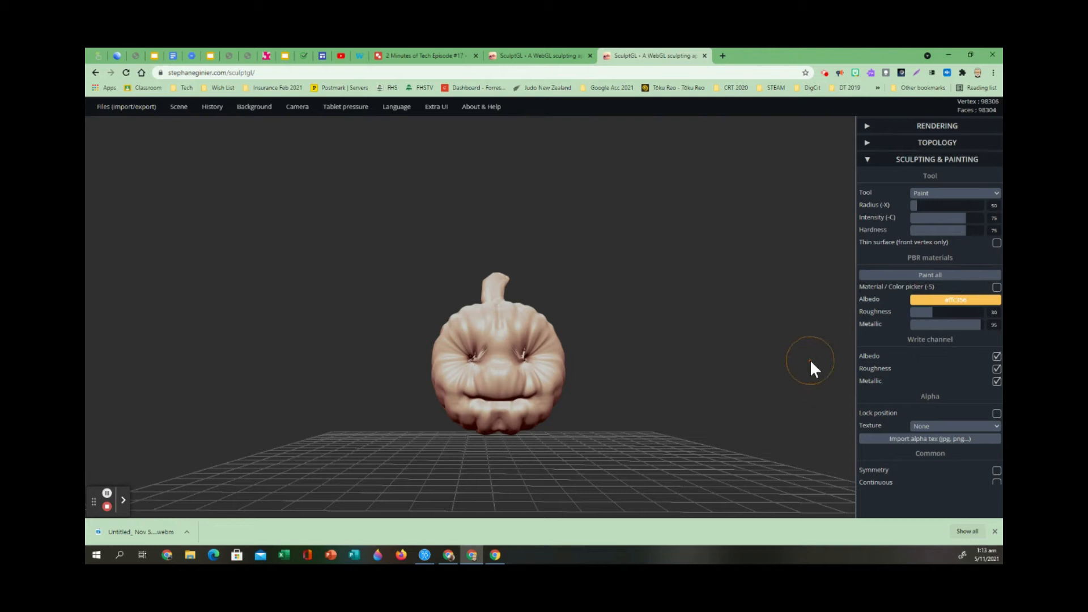
mouse_move(941, 300)
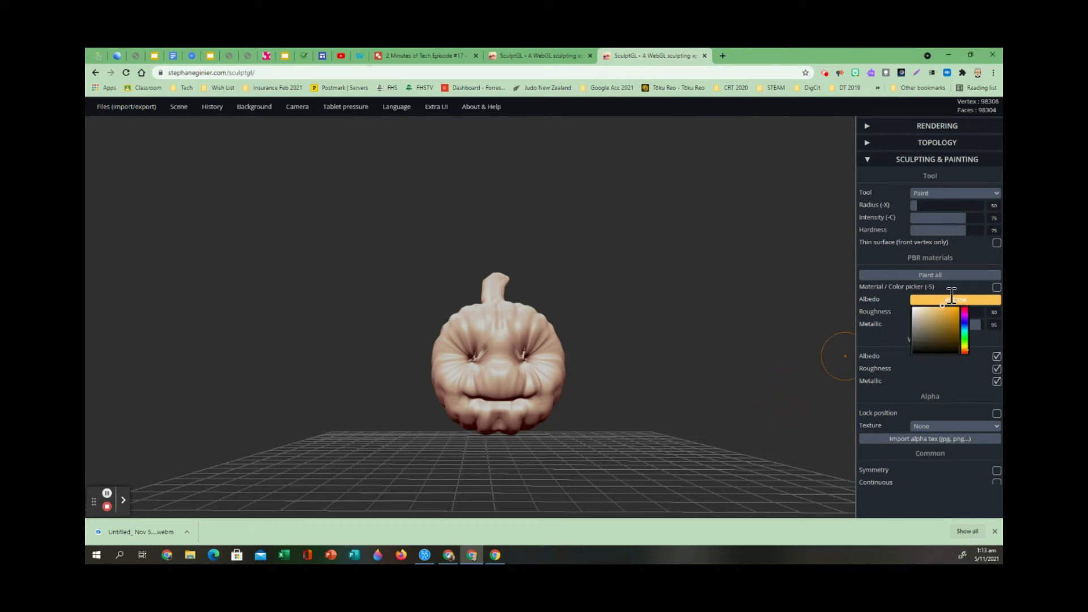
left_click(964, 349)
left_click_drag(964, 350, 964, 350)
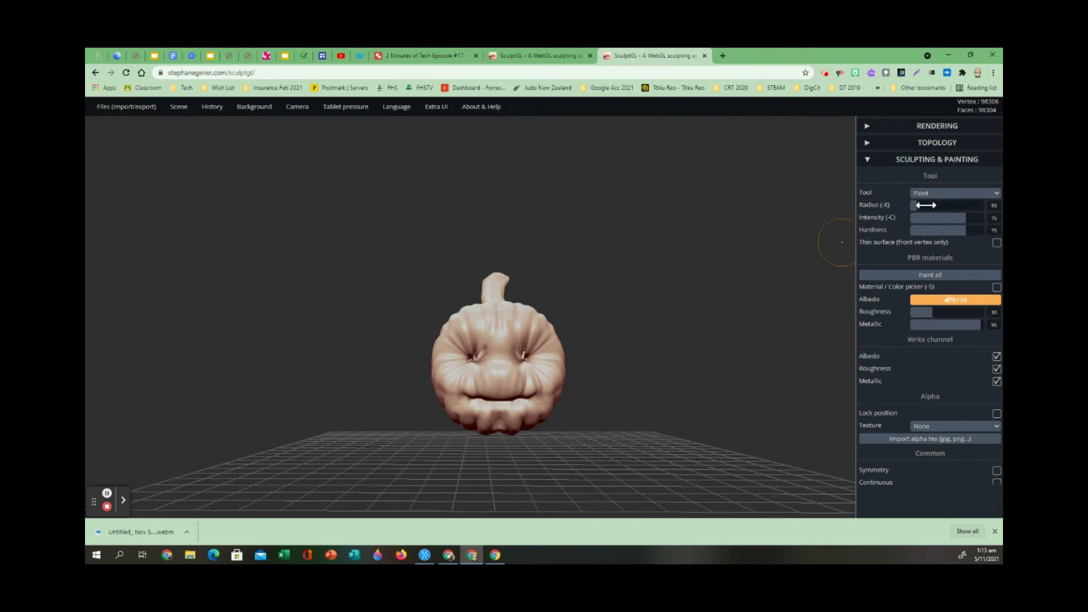
left_click_drag(917, 205, 953, 205)
mouse_move(511, 339)
left_mouse_down()
mouse_move(548, 357)
mouse_move(478, 376)
left_mouse_up()
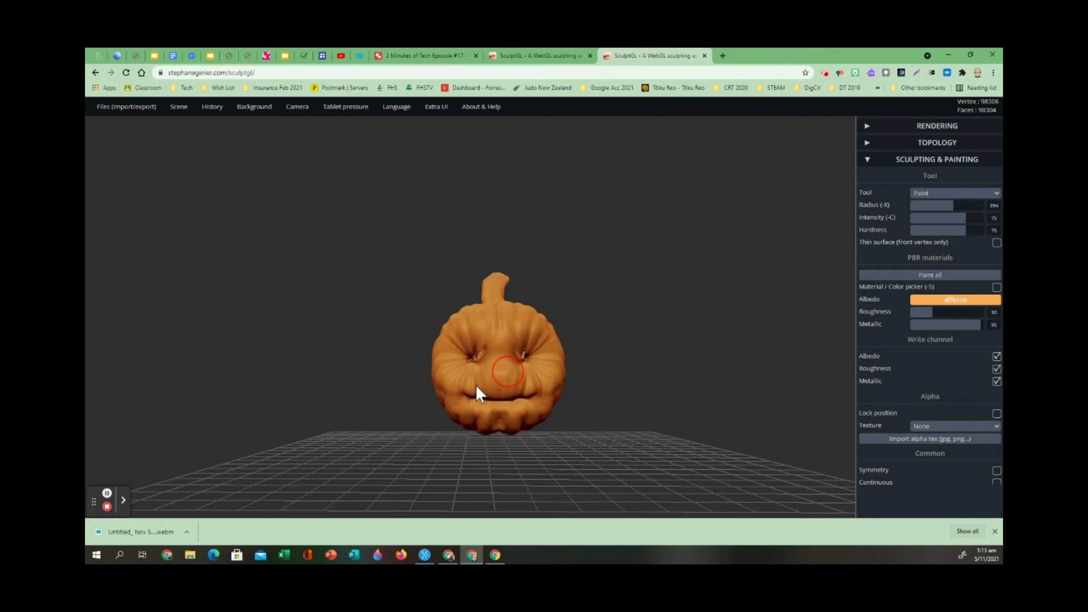
left_click_drag(668, 371, 489, 346)
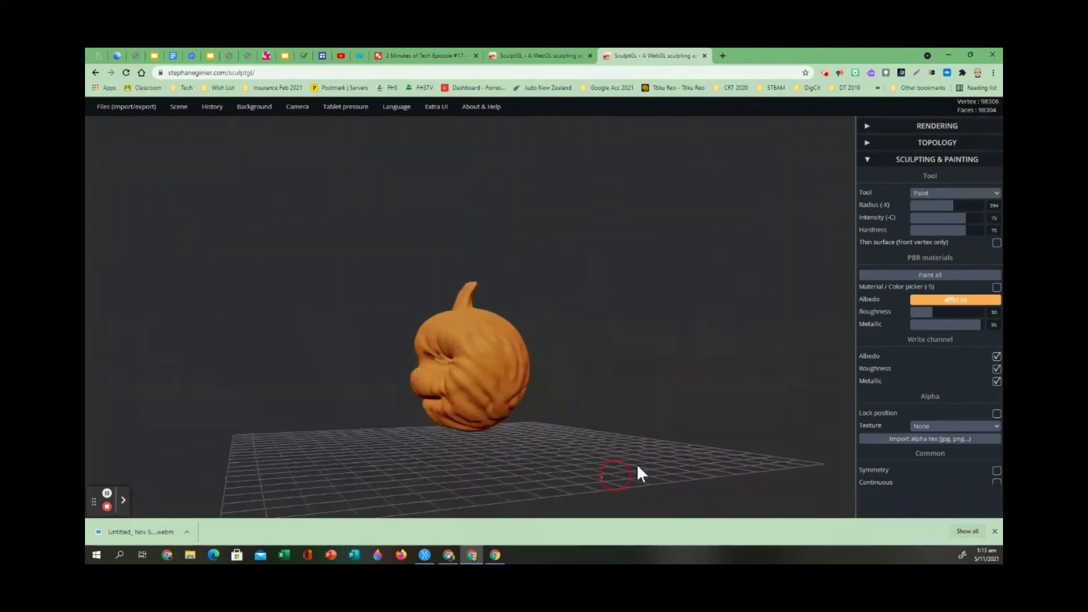
left_click_drag(636, 471, 763, 479)
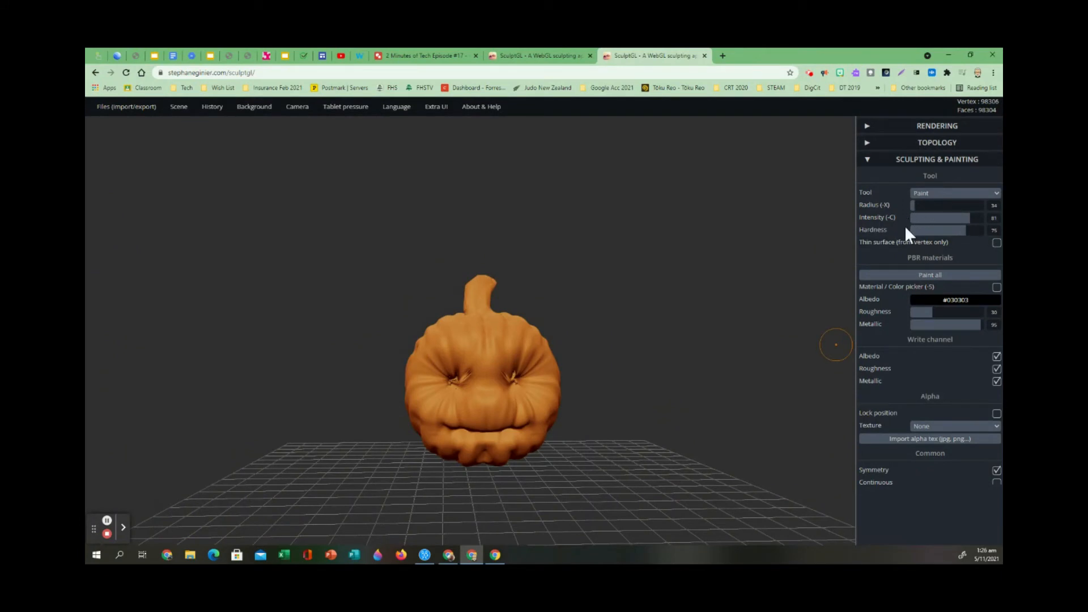
Paint both eye sockets black (#0d0d0d) symmetrically with a brush radius of 24.
mouse_move(907, 205)
left_mouse_down()
mouse_move(923, 204)
mouse_move(913, 209)
left_mouse_up()
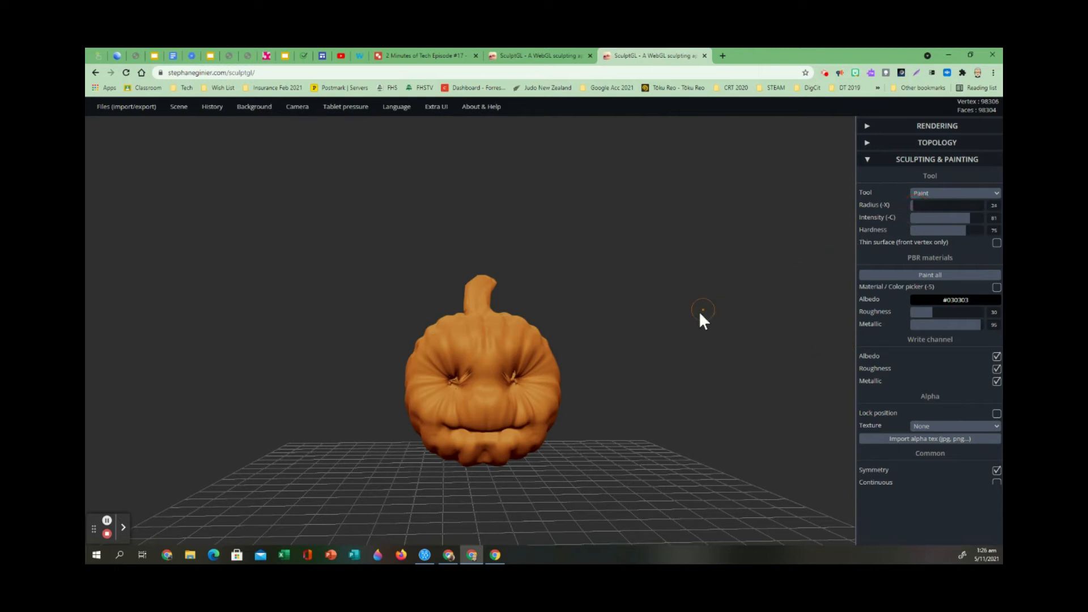
left_click(946, 301)
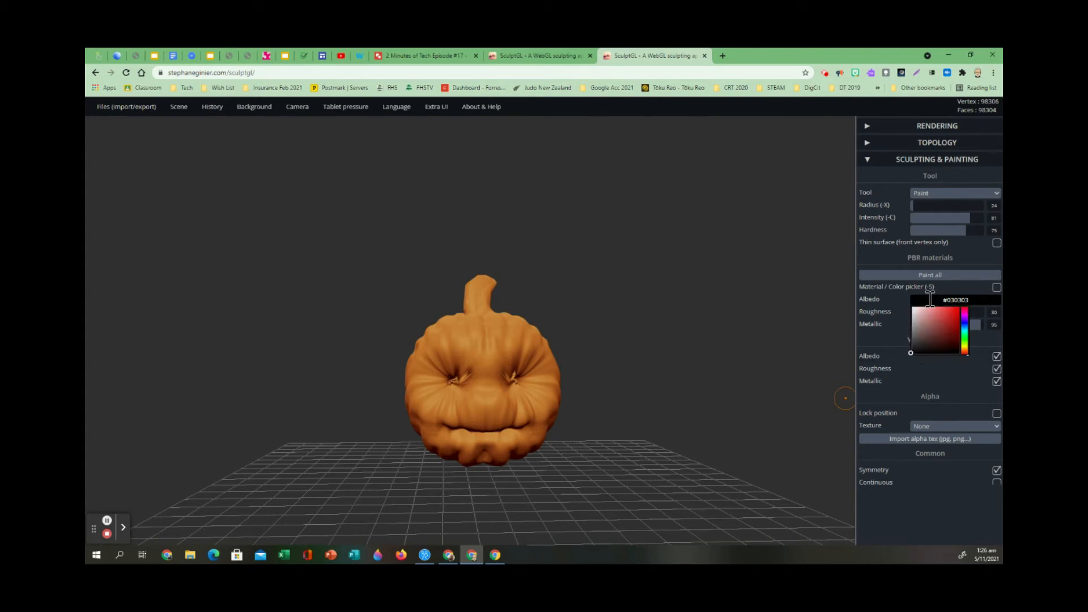
left_click(911, 353)
mouse_move(919, 300)
left_click(913, 352)
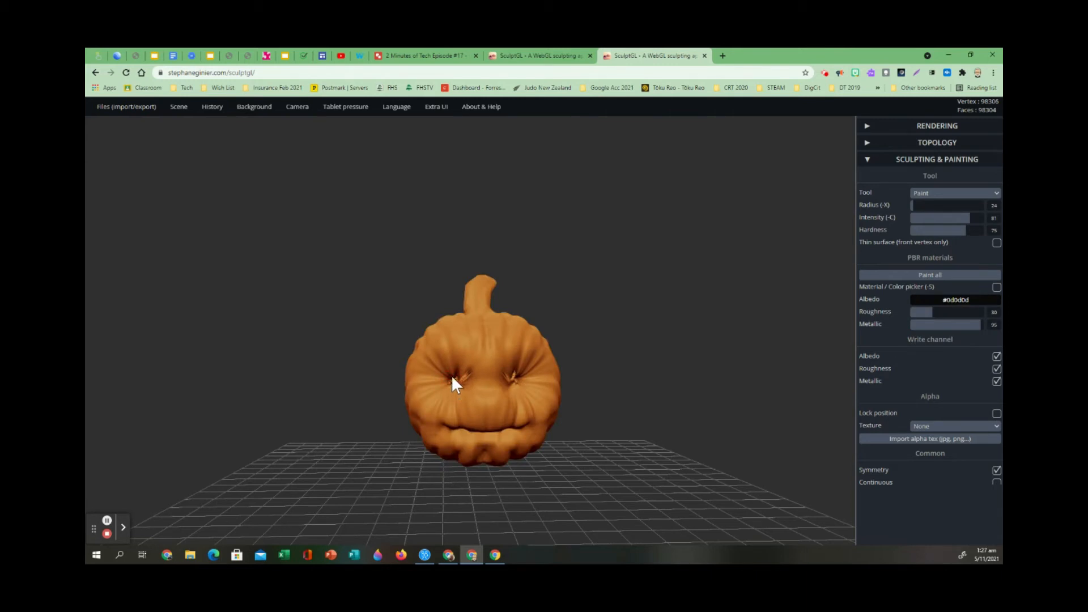
mouse_move(451, 375)
left_mouse_down()
mouse_move(460, 383)
mouse_move(463, 372)
mouse_move(459, 391)
mouse_move(447, 382)
mouse_move(527, 379)
left_mouse_up()
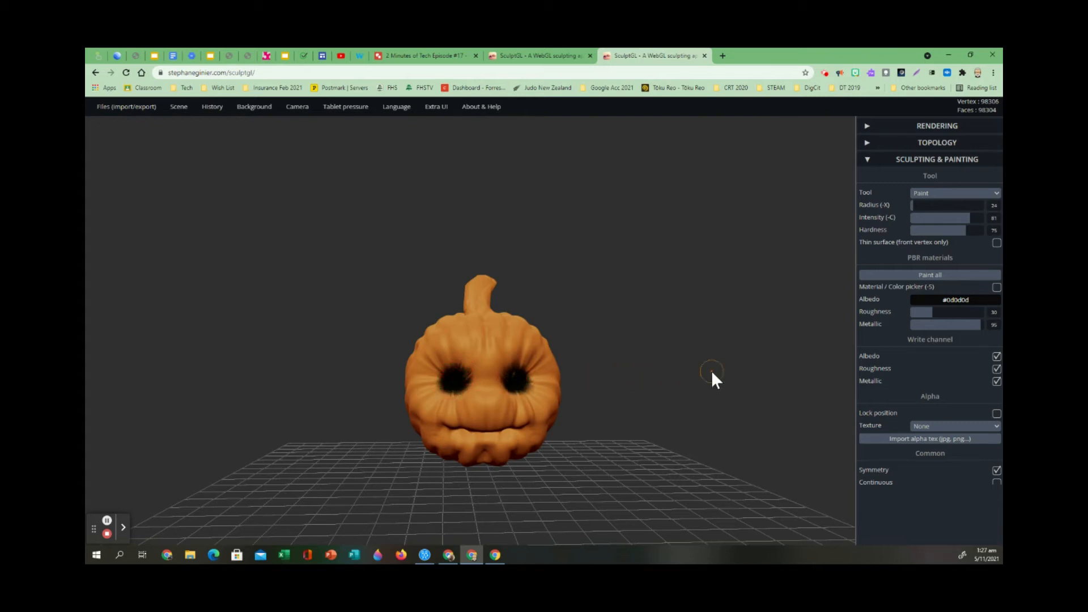
left_click_drag(511, 369, 521, 383)
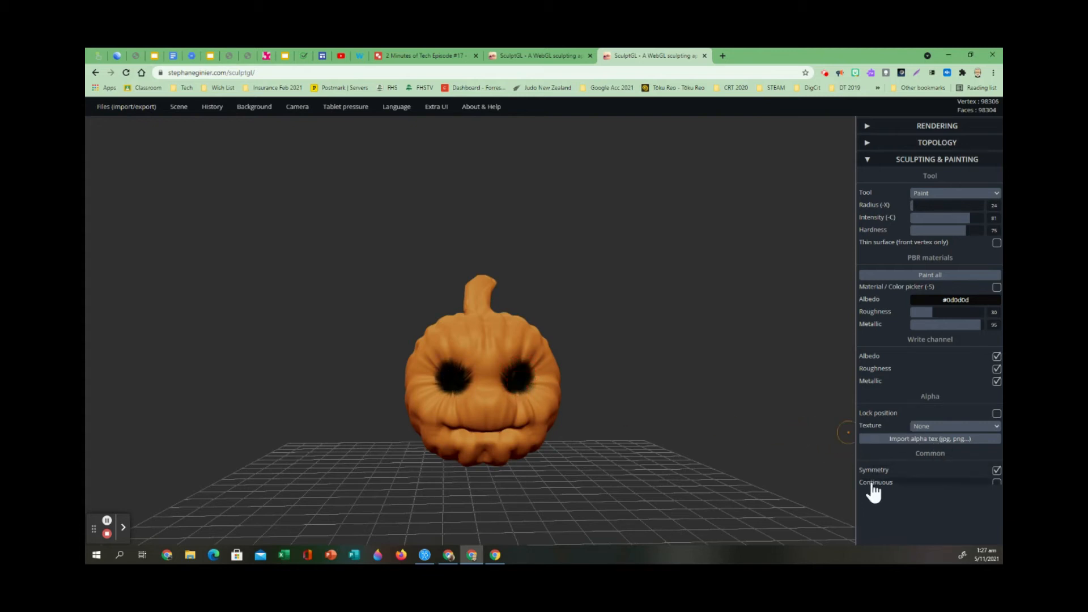
Turn off symmetry and paint black (#030202) jagged teeth along the mouth with a brush radius of 5.
left_click(996, 472)
left_click_drag(483, 469, 451, 457)
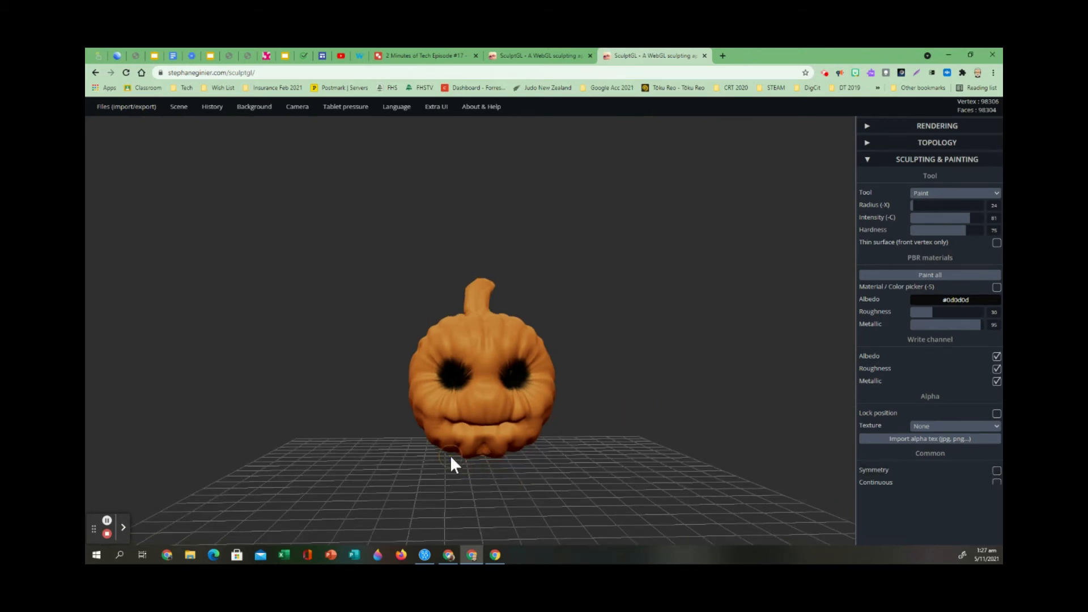
left_click(997, 206)
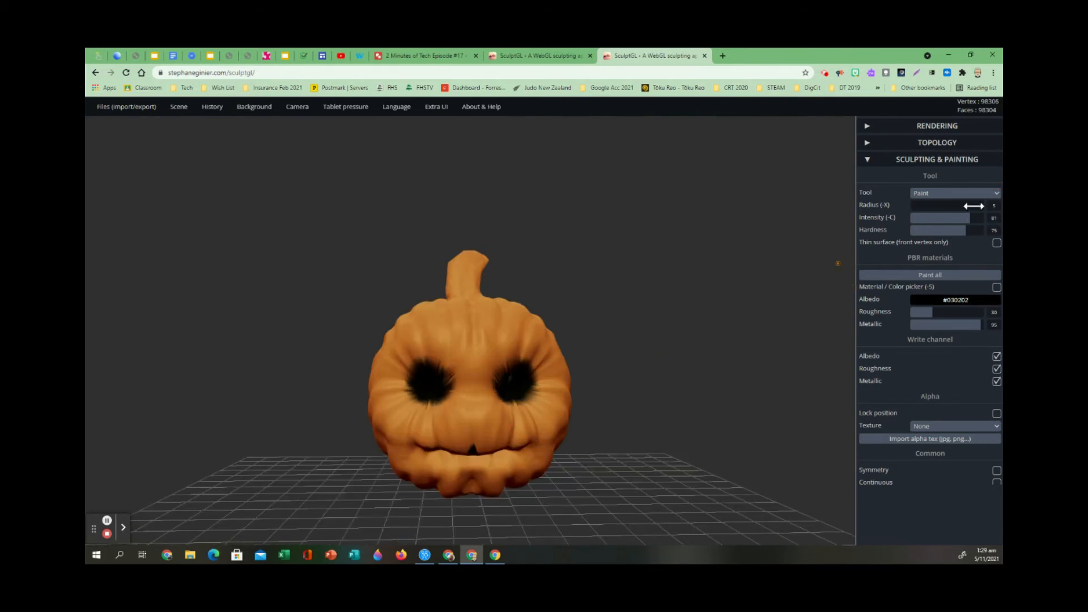
left_click(974, 206)
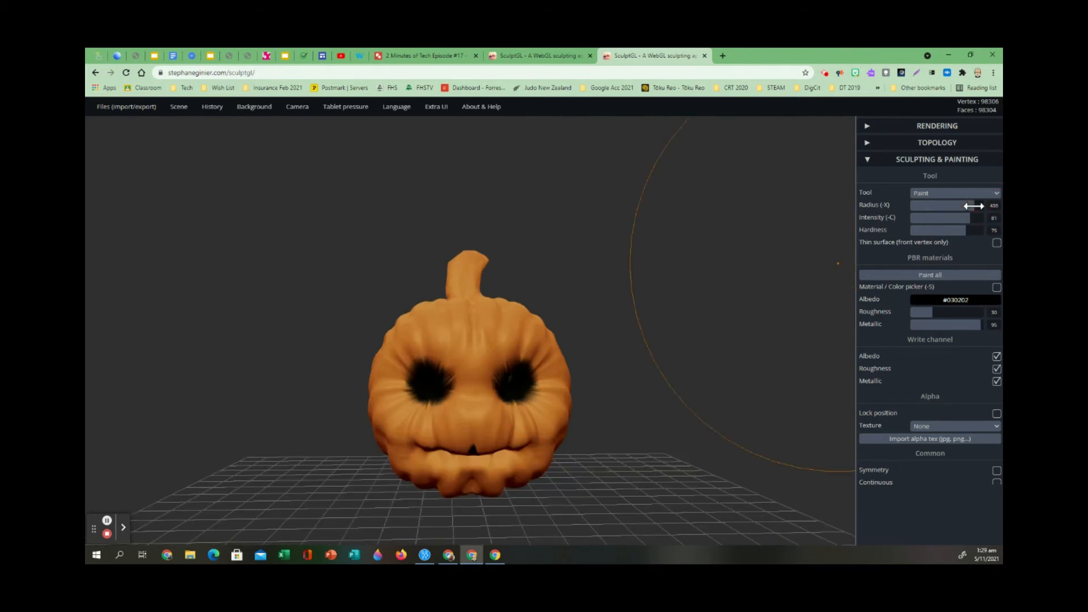
left_click_drag(971, 205, 911, 213)
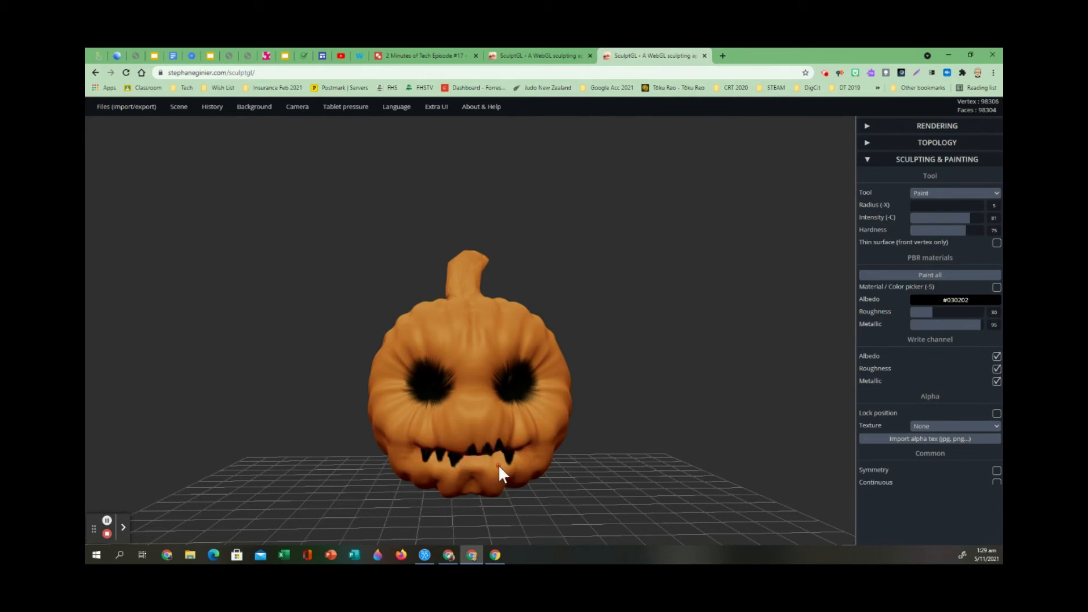
Fill the inside of the mouth between the teeth with black from below.
left_click_drag(412, 513, 634, 350)
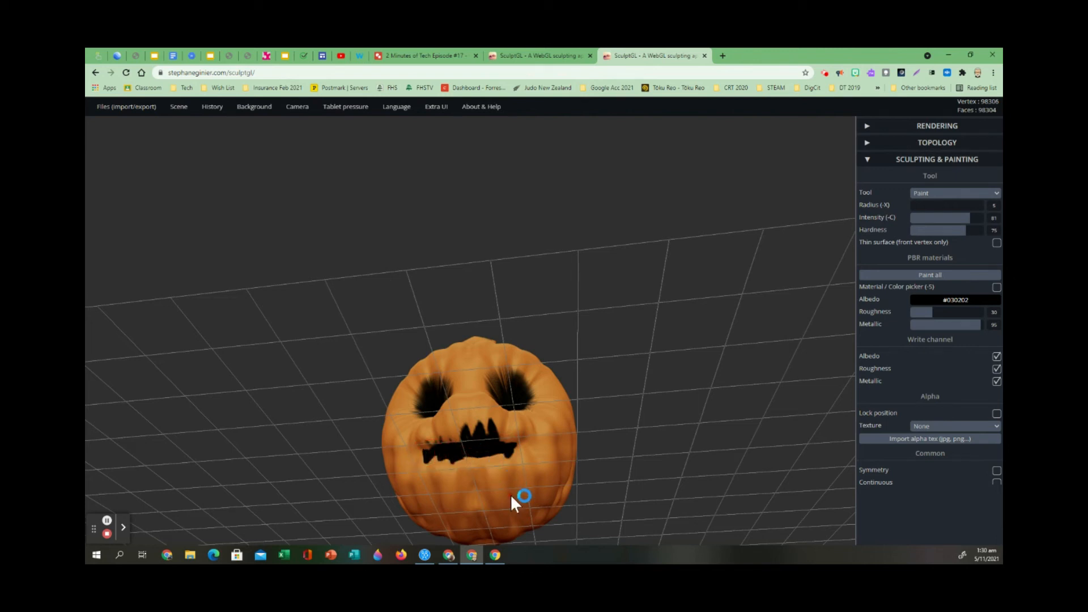
scroll(511, 494, "up", 3)
scroll(509, 485, "down", 3)
left_click_drag(603, 348, 525, 433)
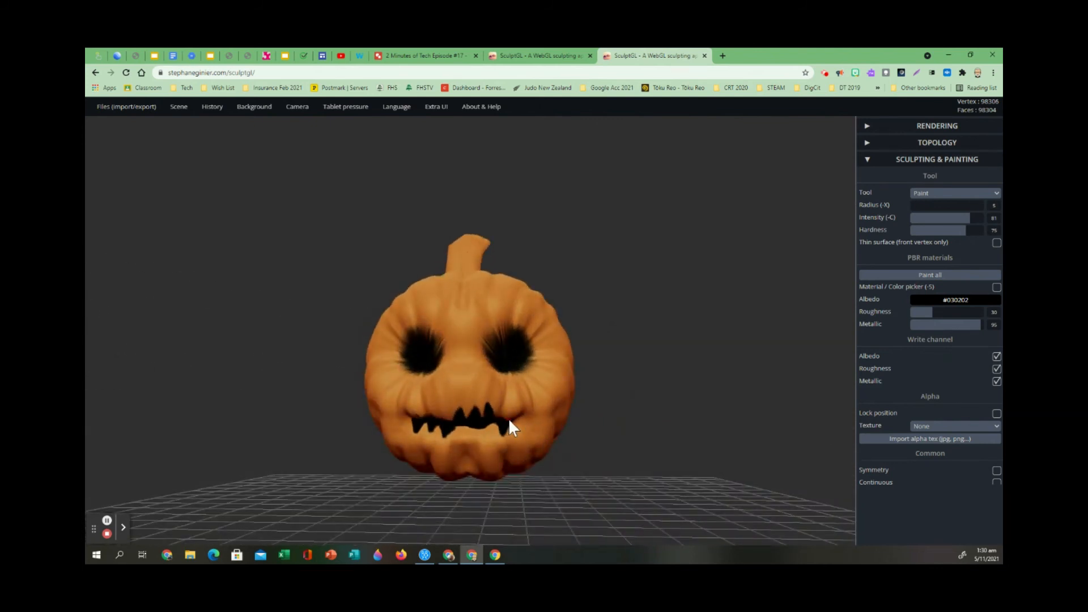
left_click_drag(641, 358, 644, 278)
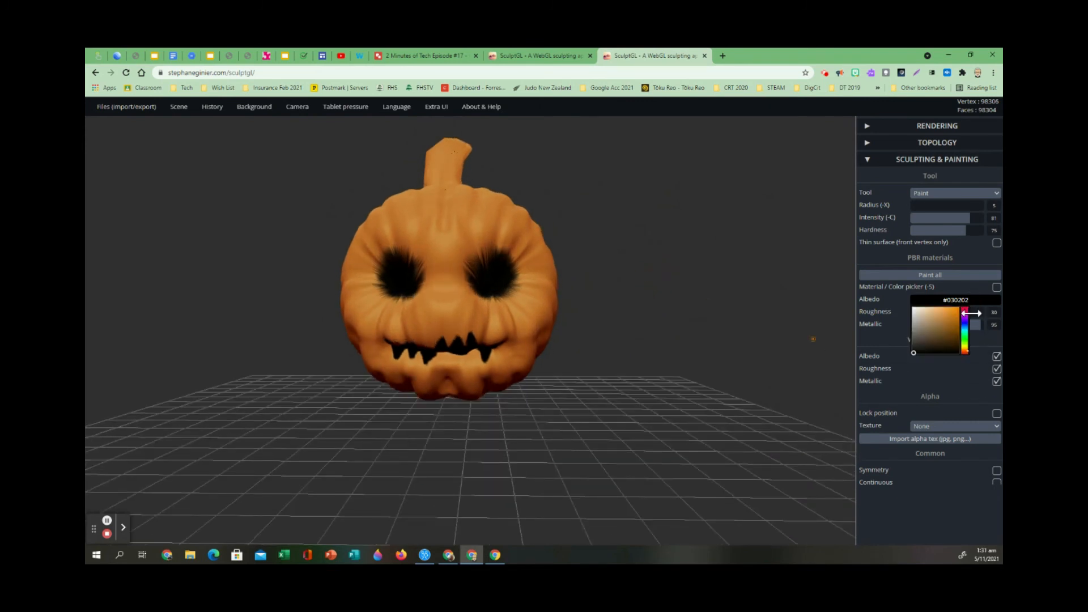
Paint the stem dark green (#0d3603) with a brush radius of 50.
mouse_move(973, 299)
left_click_drag(966, 335, 965, 341)
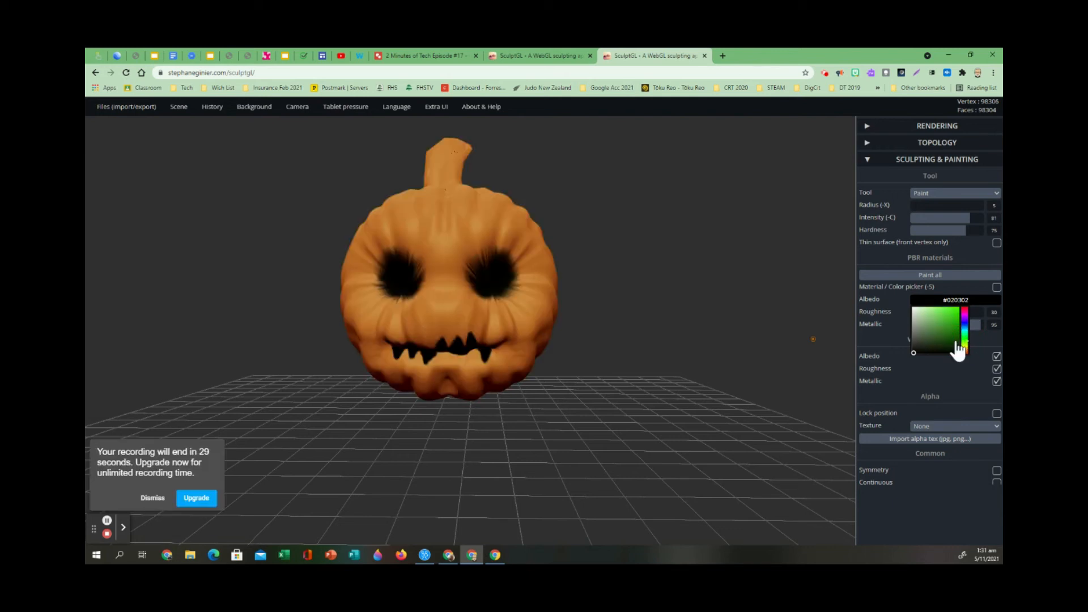
left_click(951, 343)
left_click(954, 345)
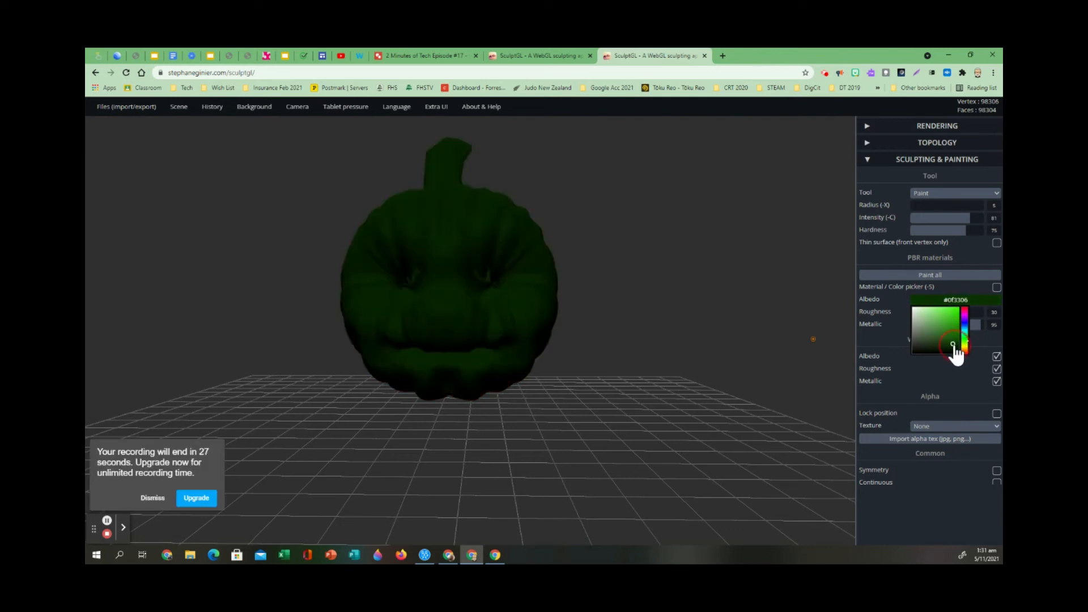
left_click_drag(954, 344, 957, 344)
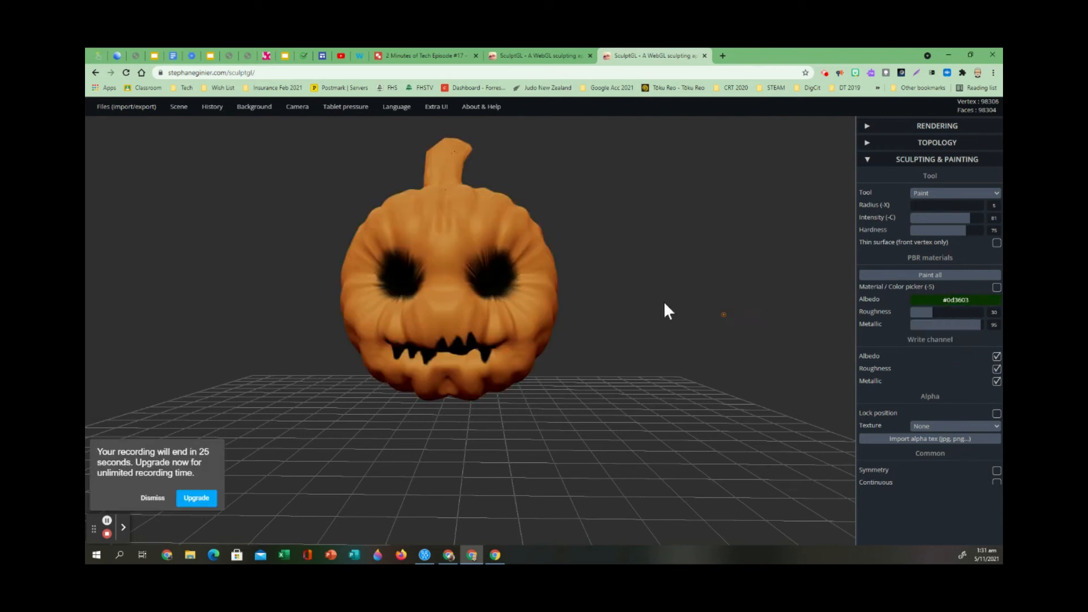
left_click_drag(654, 203, 731, 264)
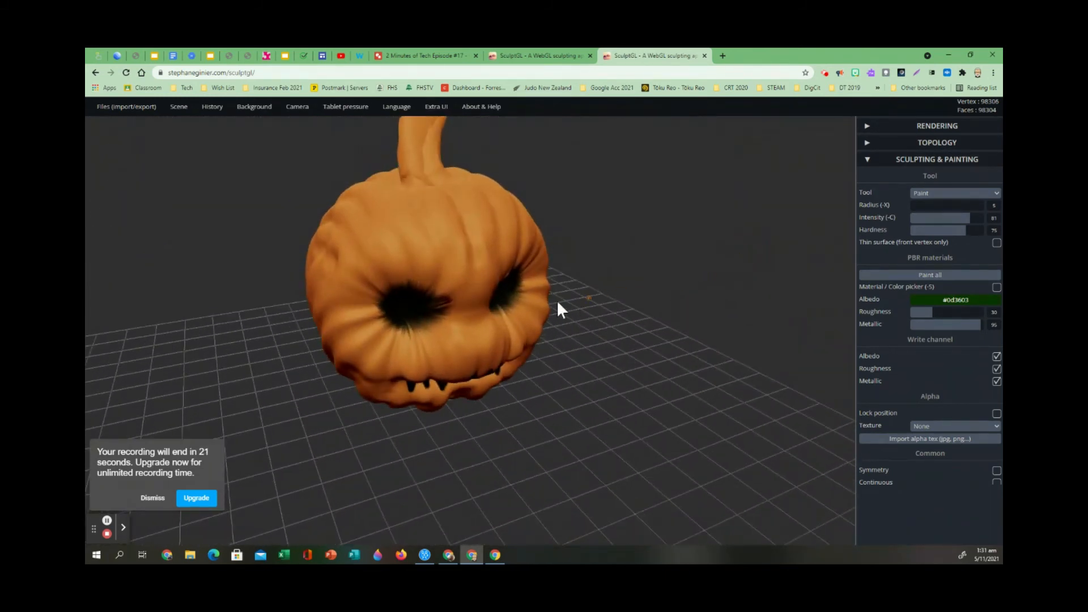
scroll(498, 223, "up", 1)
scroll(424, 184, "down", 4)
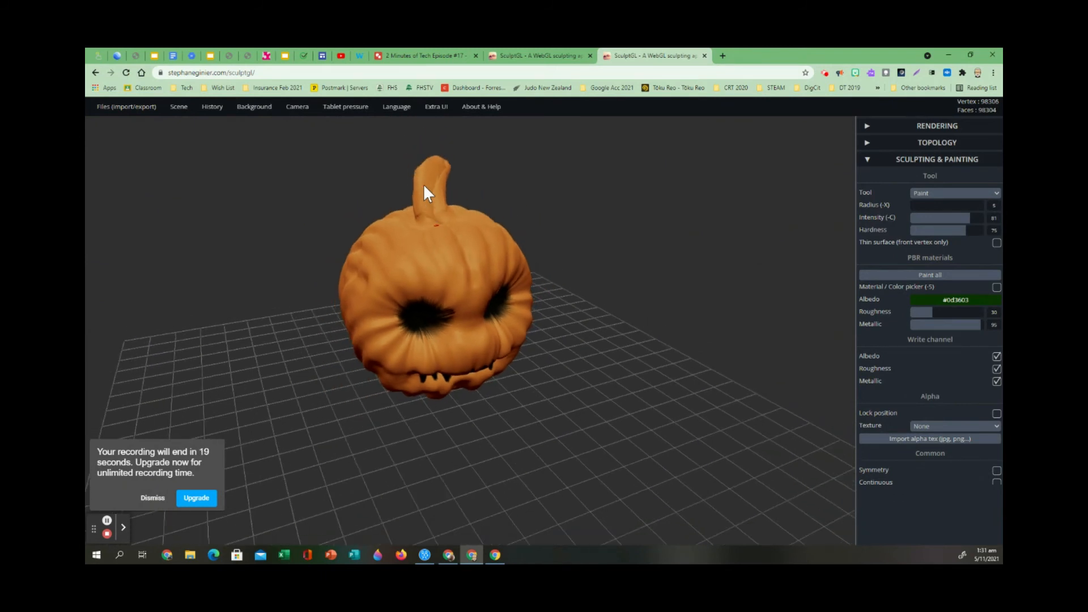
left_click_drag(499, 184, 491, 219)
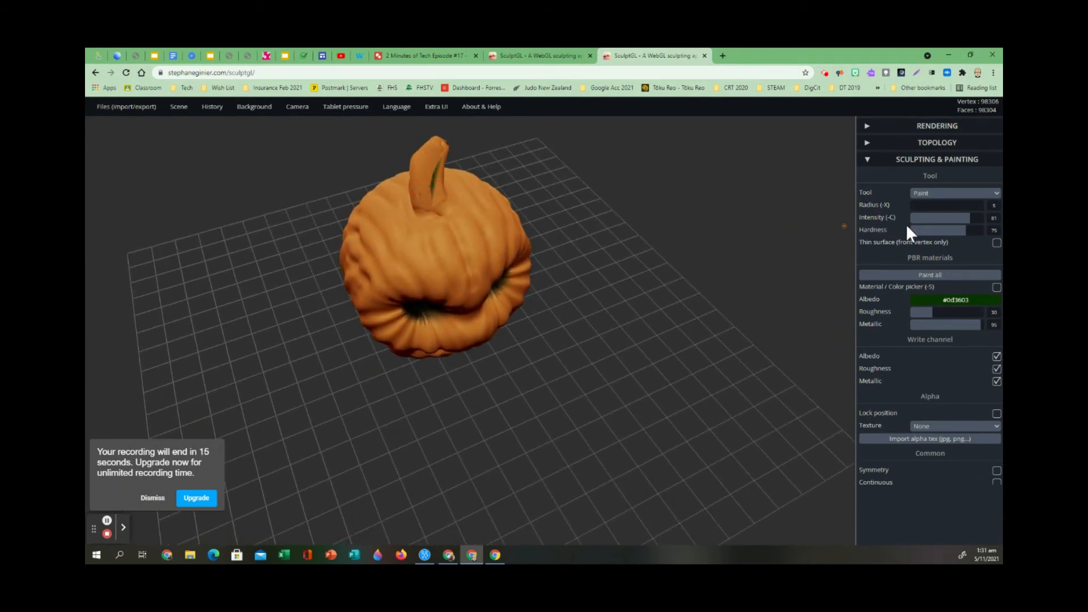
left_click(975, 205)
left_click_drag(978, 205, 916, 210)
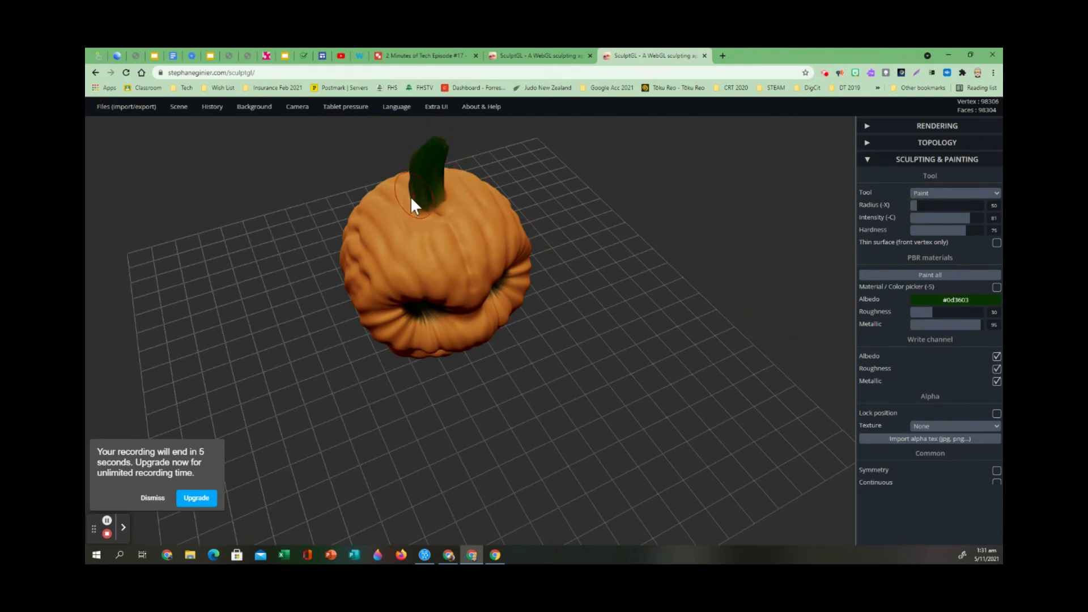
Paint the area around the stem's base and its remaining orange parts dark green (#0d3603) from all sides.
left_click_drag(411, 202, 415, 207)
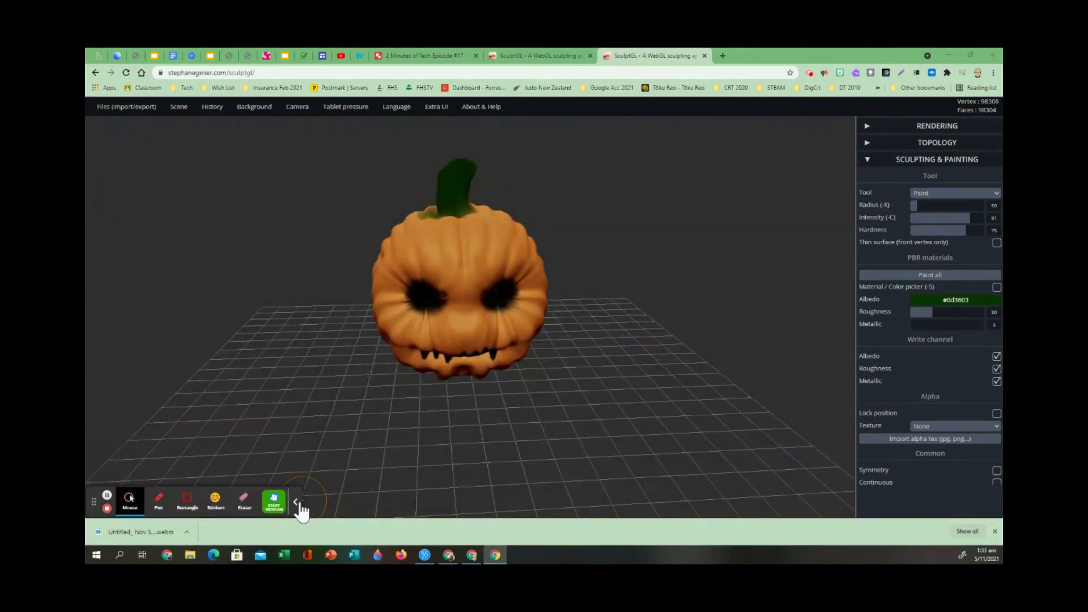
left_click(296, 503)
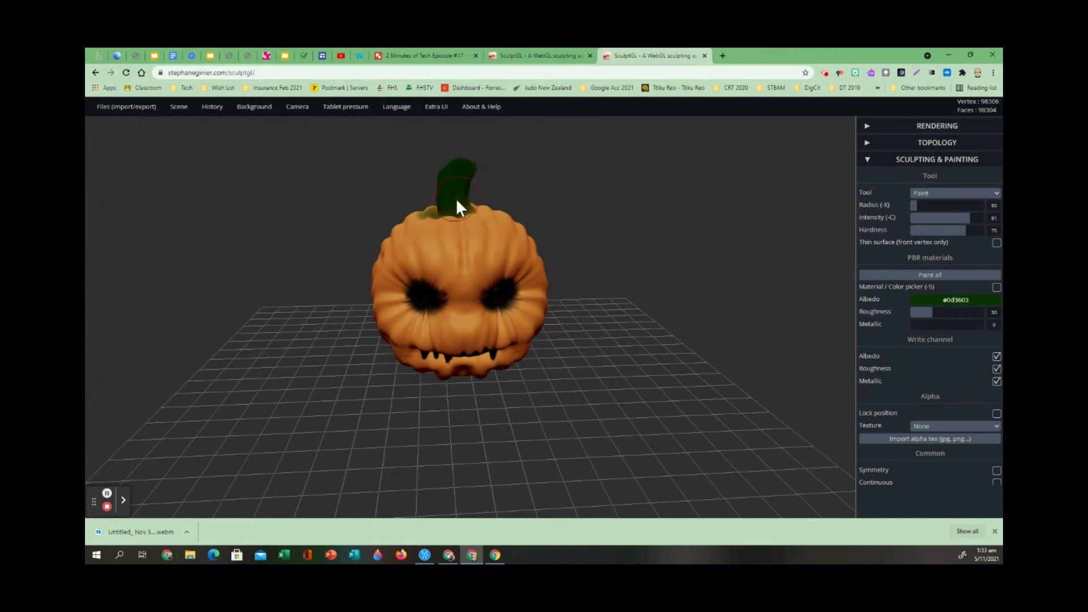
left_click_drag(668, 238, 88, 257)
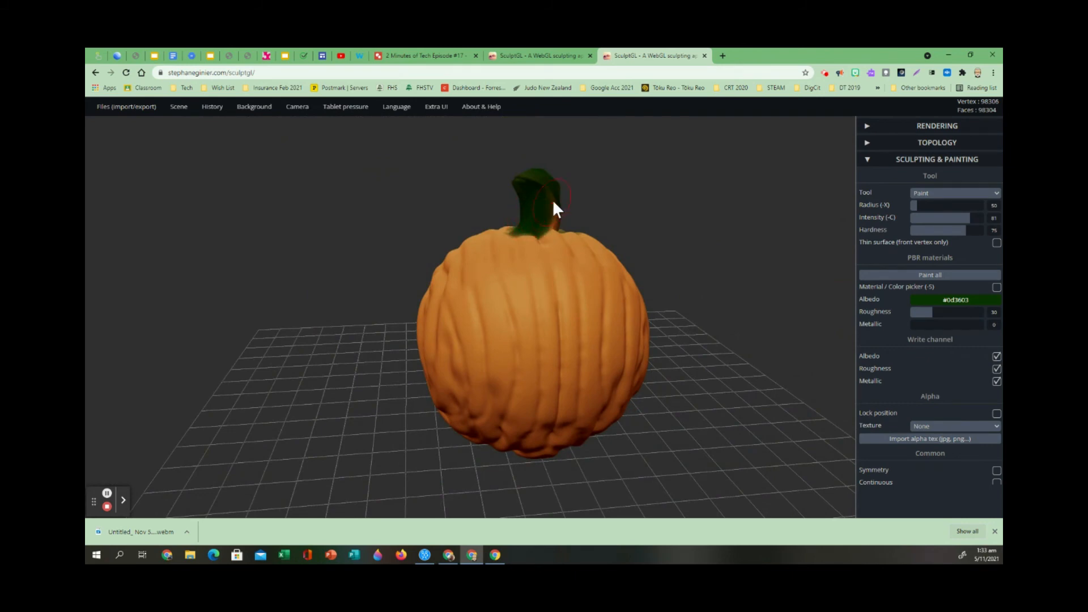
left_click_drag(756, 236, 566, 401)
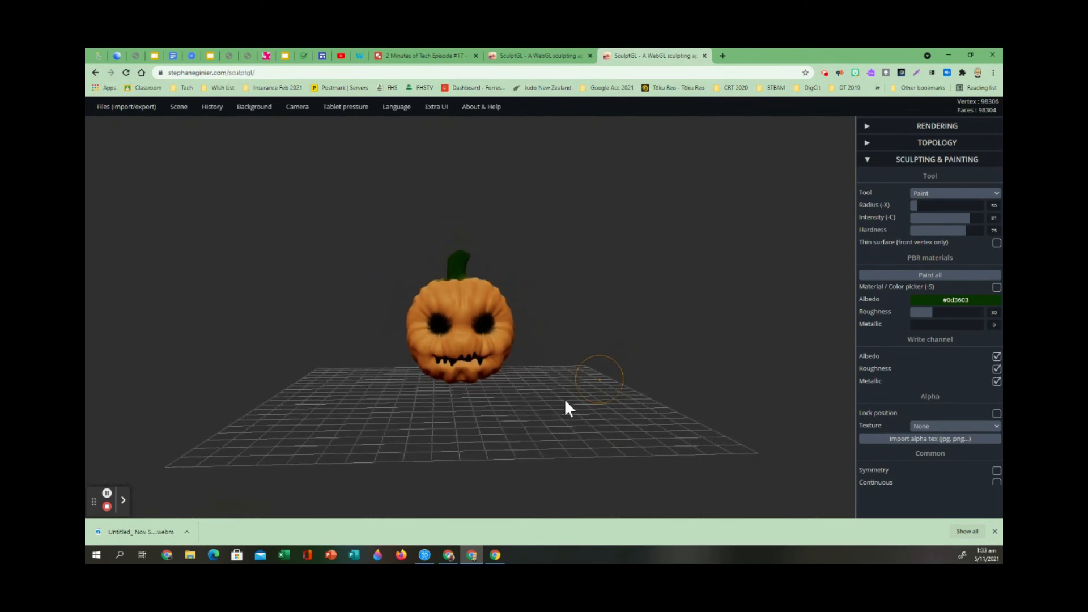
left_click_drag(653, 417, 672, 407)
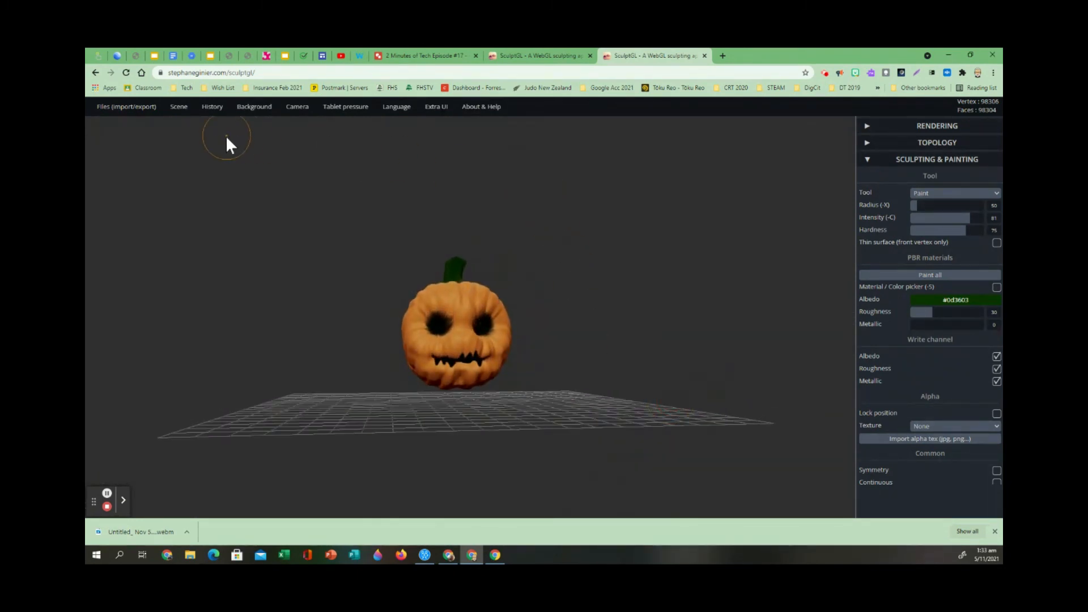
Export the whole scene as a SculptGL .sgl file and as an .obj file.
mouse_move(137, 111)
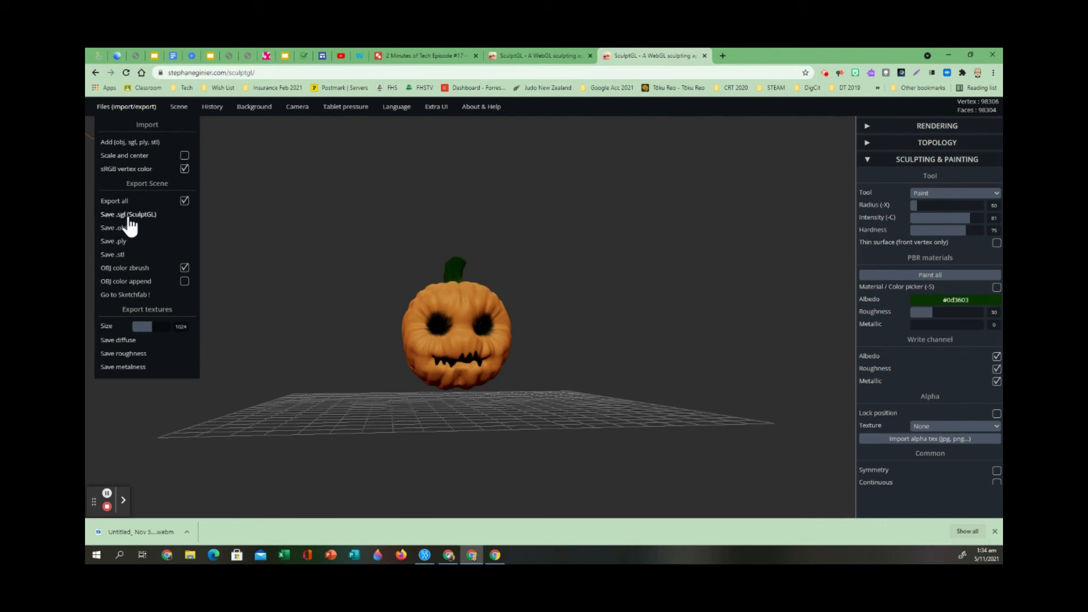
left_click(130, 218)
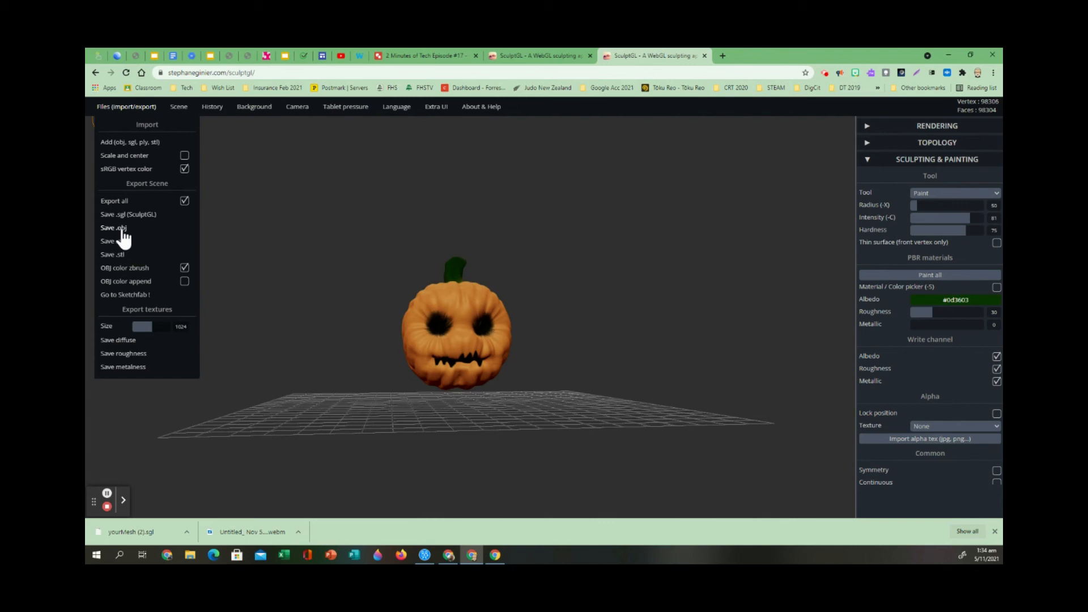
left_click(123, 238)
Start a Lightshot screenshot of the pumpkin's front and select the area tightly around the pumpkin.
mouse_move(469, 502)
left_mouse_down()
mouse_move(467, 528)
mouse_move(298, 508)
mouse_move(130, 464)
mouse_move(486, 545)
mouse_move(719, 418)
mouse_move(782, 339)
mouse_move(774, 476)
mouse_move(679, 543)
left_mouse_up()
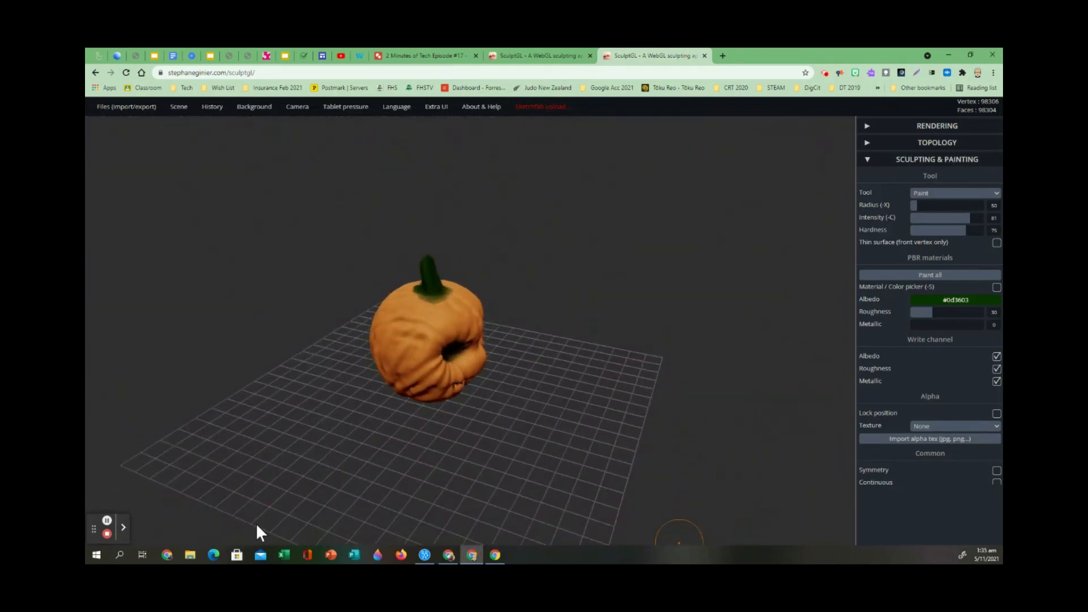
left_click_drag(556, 444, 395, 359)
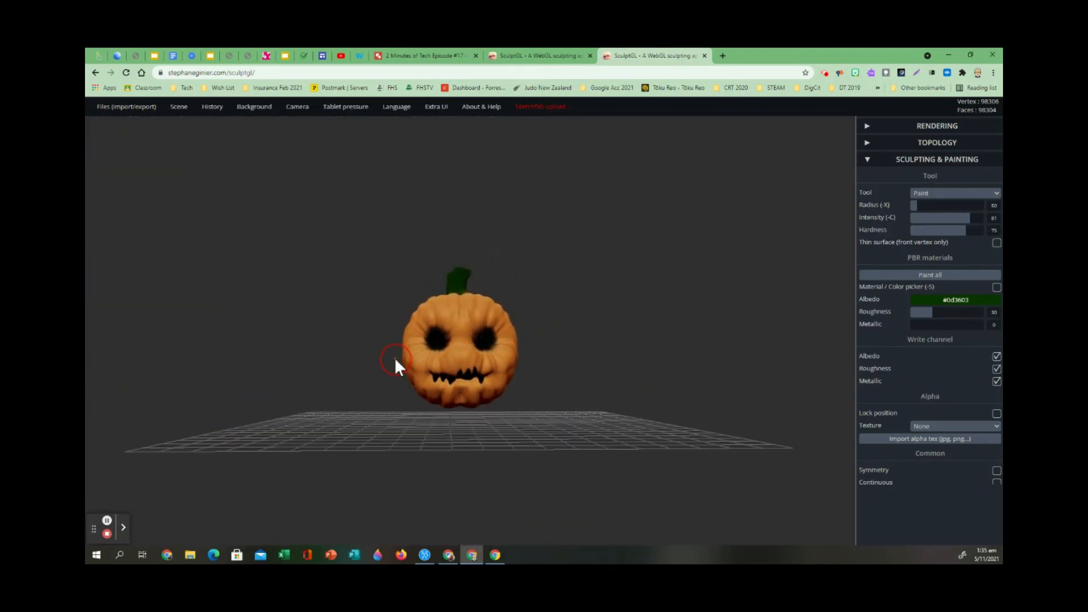
left_click_drag(563, 476, 543, 486)
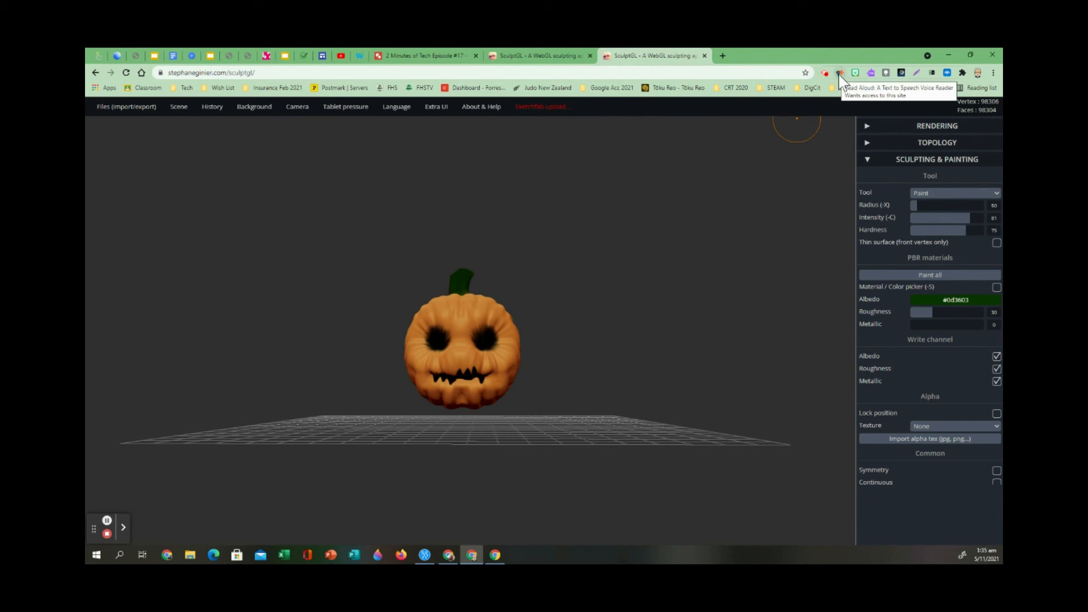
left_click(916, 73)
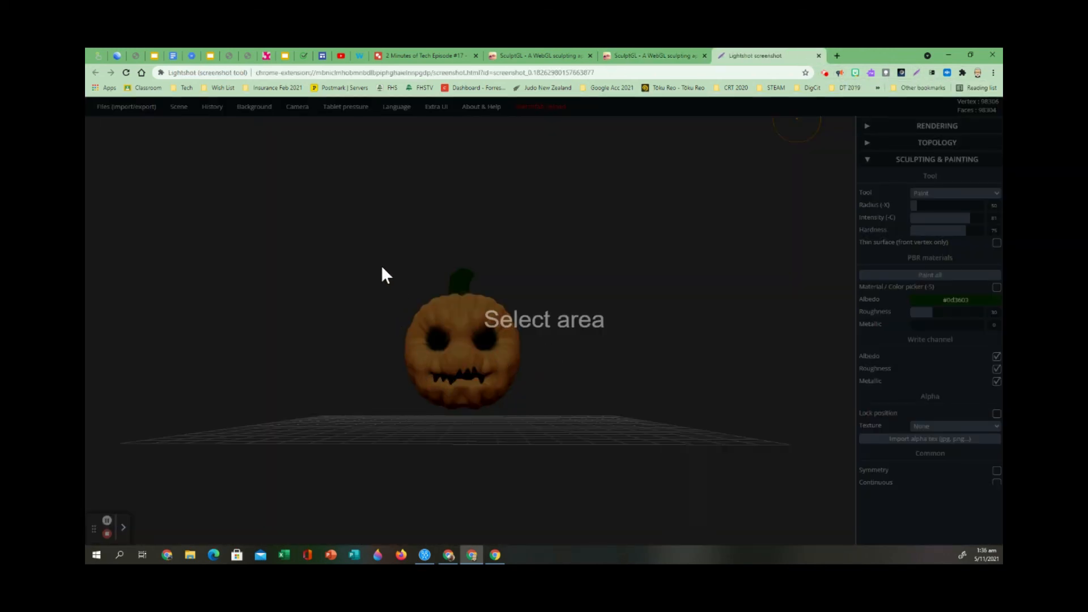
mouse_move(374, 265)
left_mouse_down()
mouse_move(444, 382)
mouse_move(545, 417)
left_mouse_up()
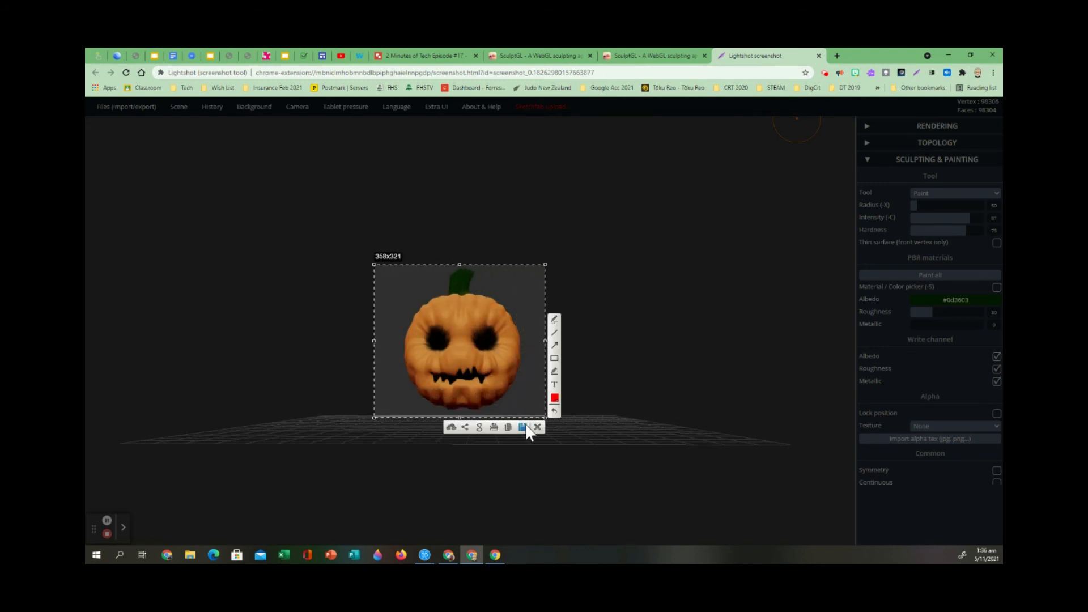
Save the captured screenshot in Downloads as a PNG image named Jackolantern1.
left_click(522, 427)
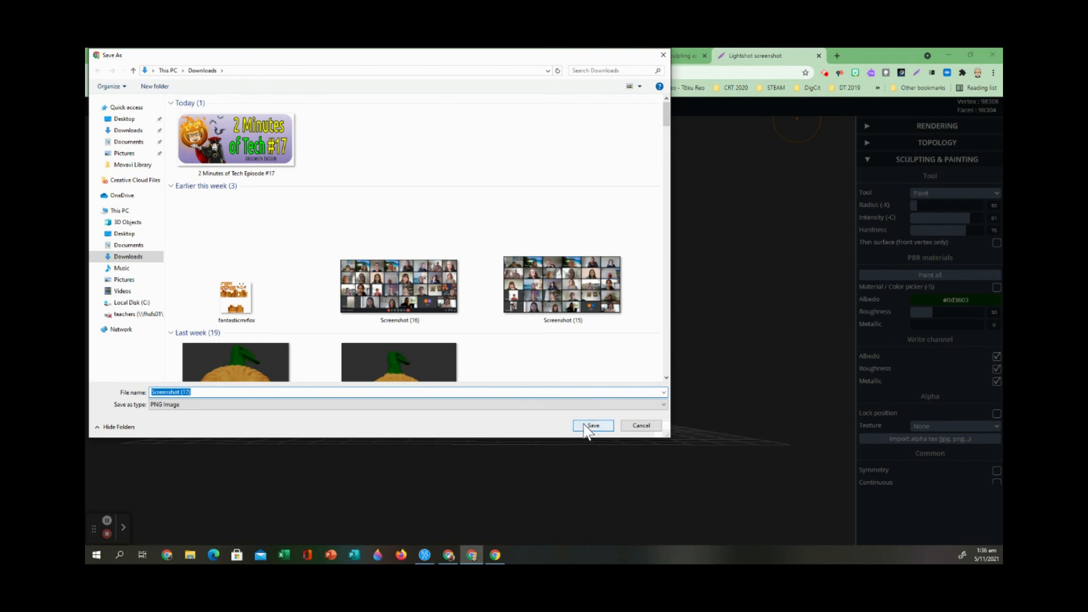
type("Jack")
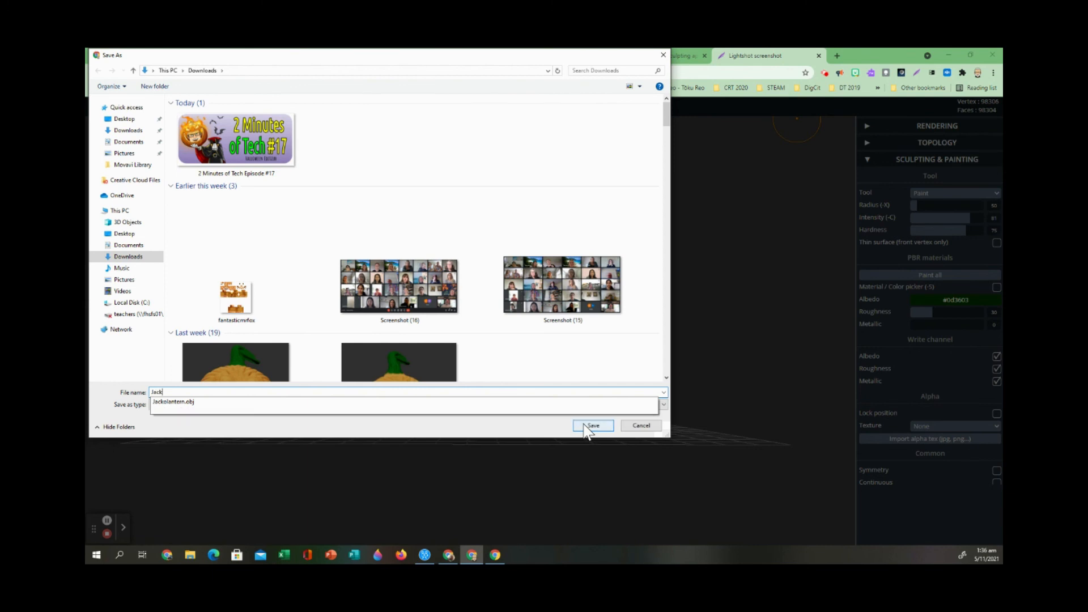
type("olantern1")
left_click(599, 428)
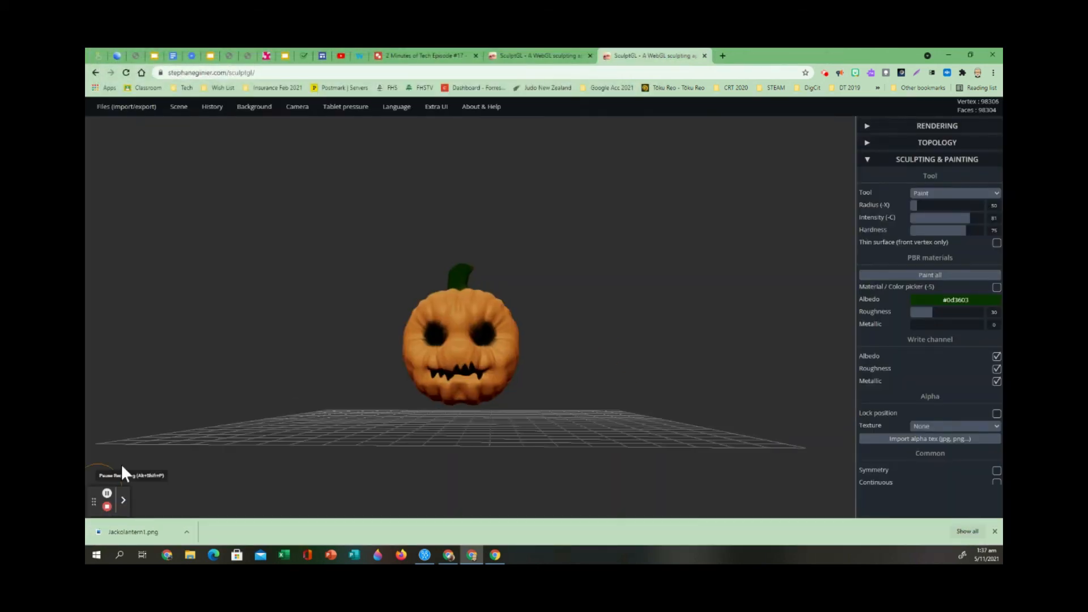
Import the moonlit night photo IMG_20171203_211409 from Downloads as the scene's background image.
mouse_move(259, 112)
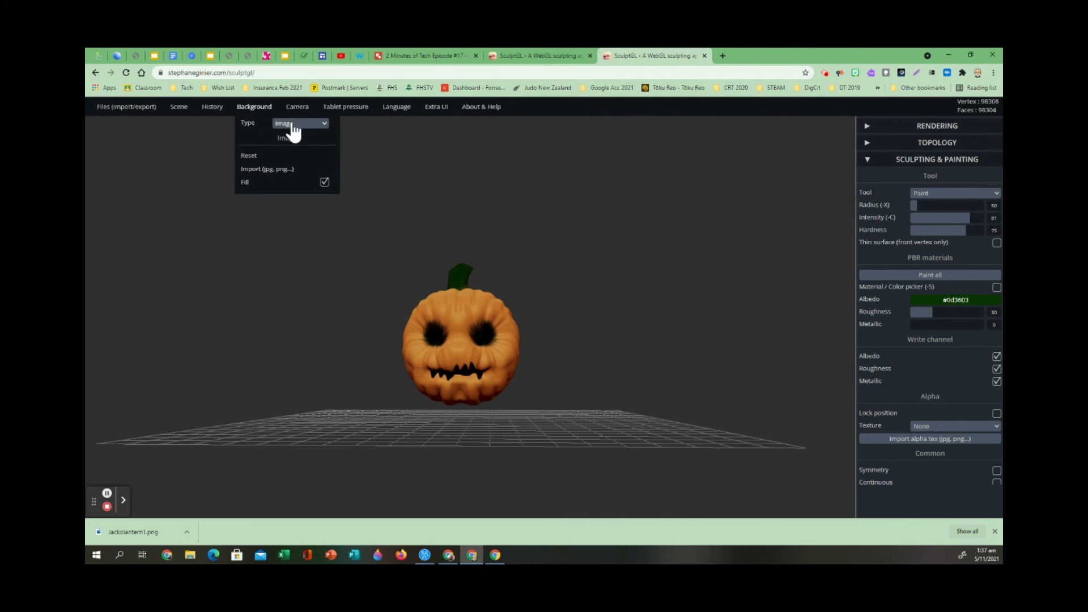
left_click(270, 171)
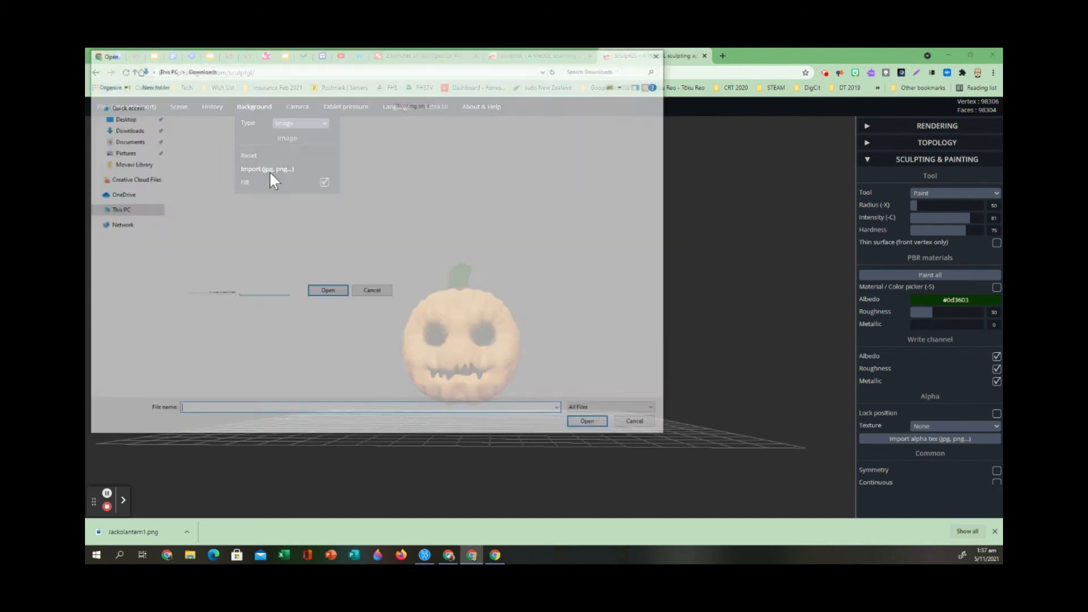
scroll(352, 314, "down", 3)
scroll(346, 312, "down", 15)
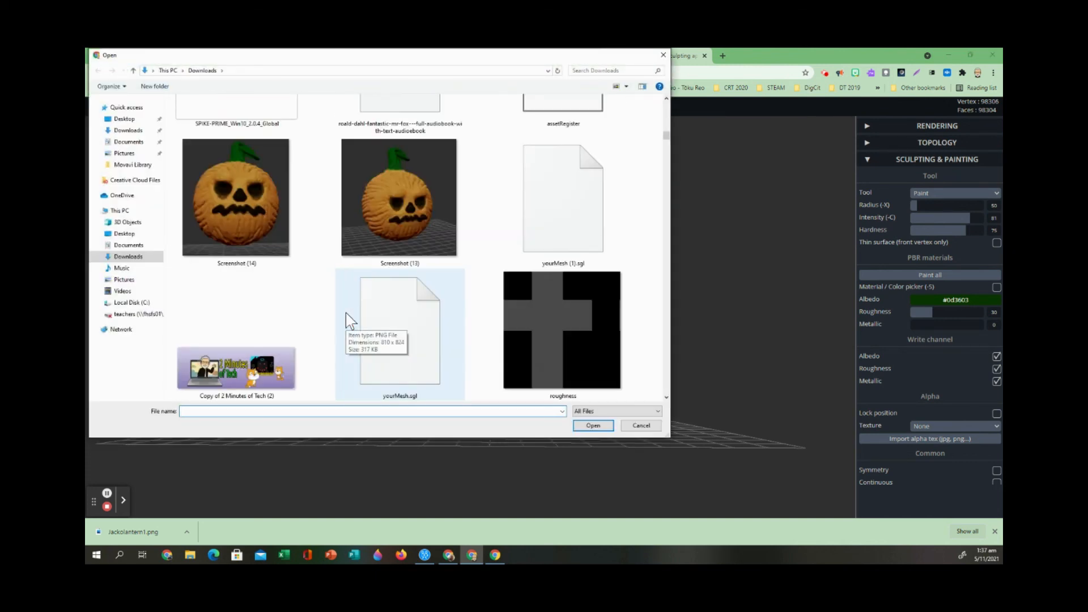
scroll(345, 312, "down", 15)
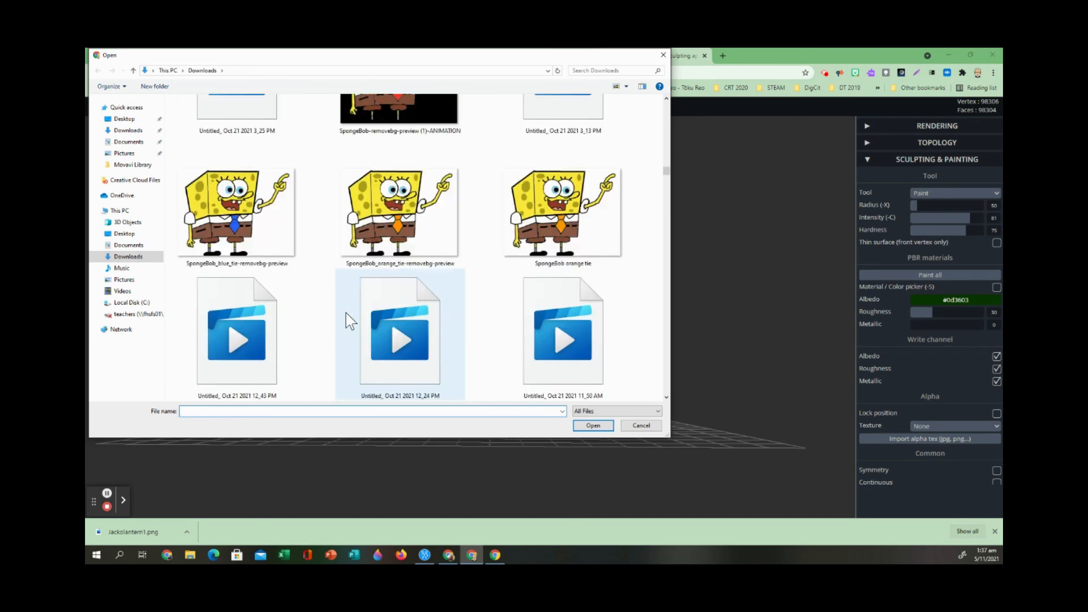
scroll(345, 311, "down", 2)
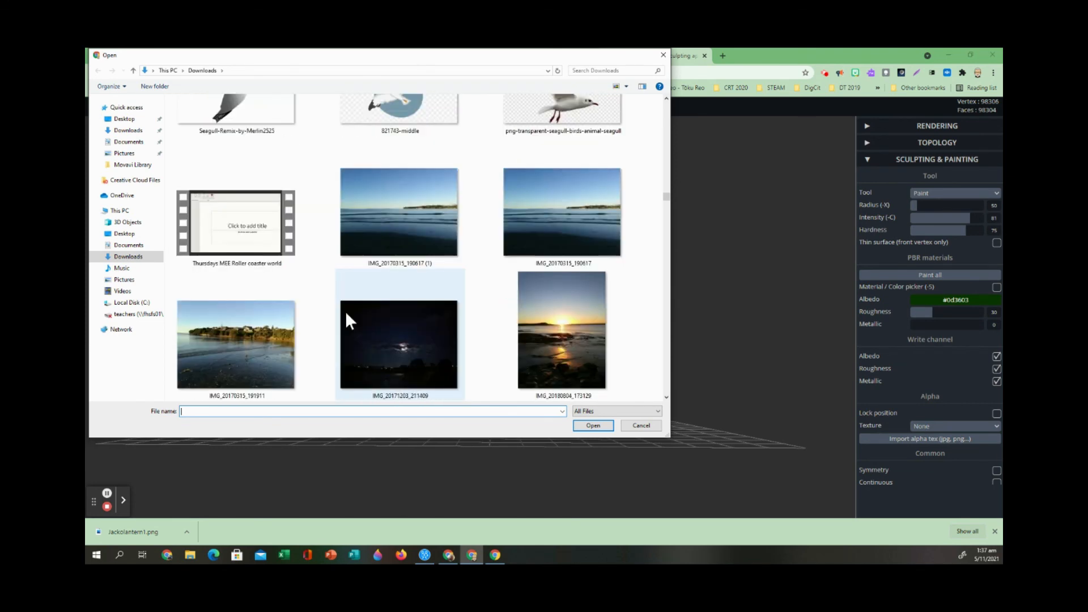
scroll(346, 312, "down", 2)
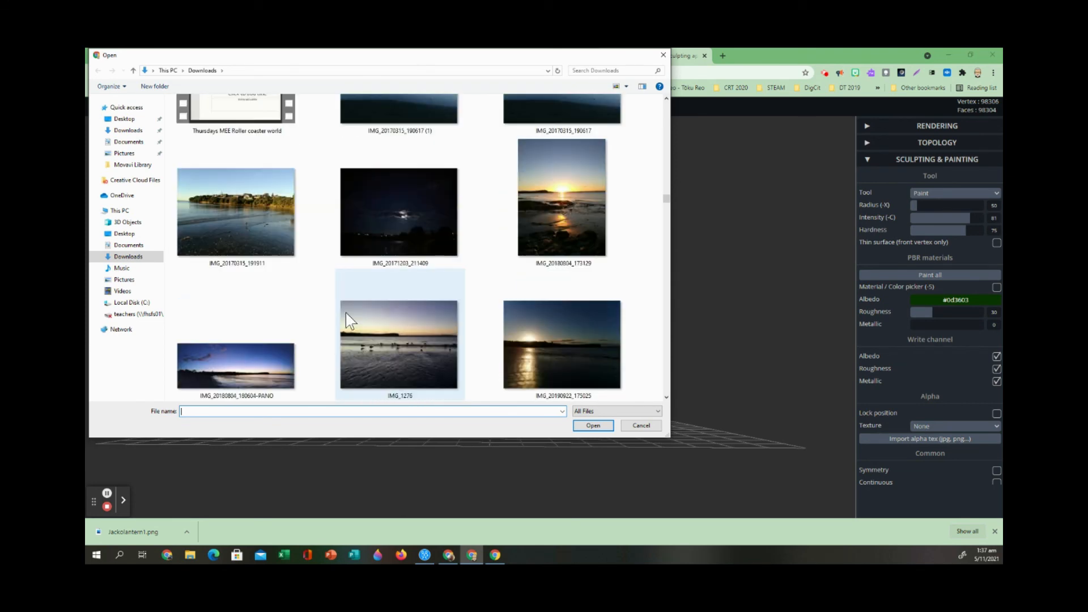
left_click(398, 216)
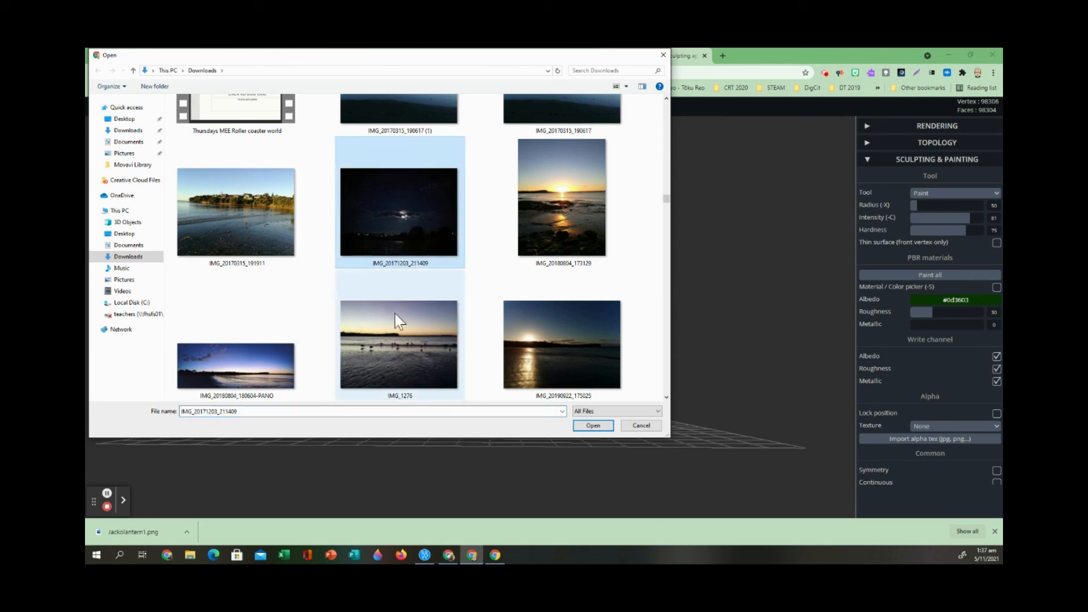
left_click(592, 426)
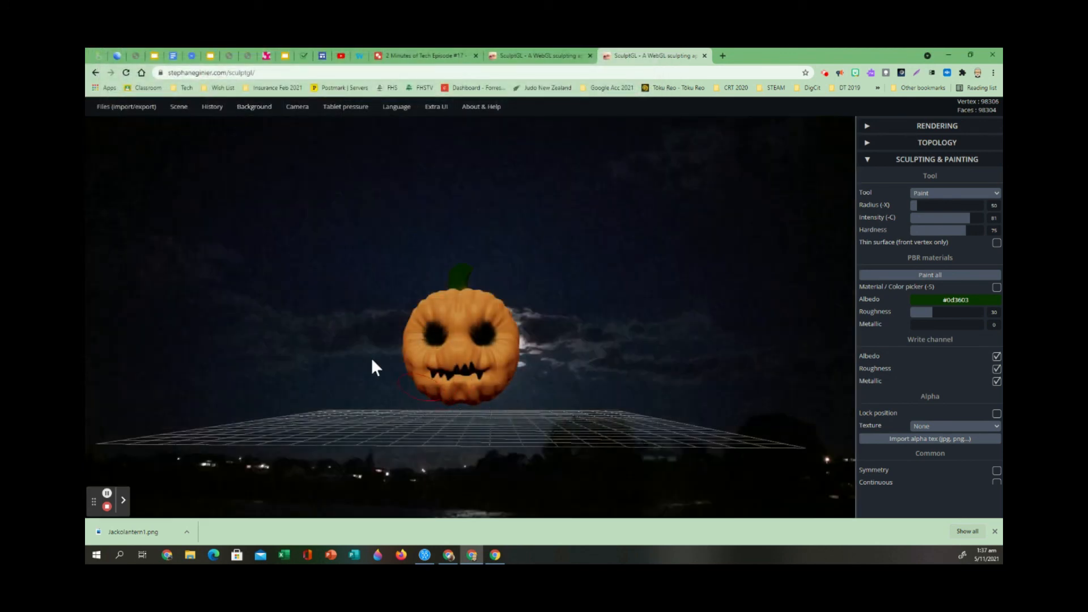
Examine the pumpkin in front of the moonlit background from different distances and angles.
scroll(522, 407, "down", 4)
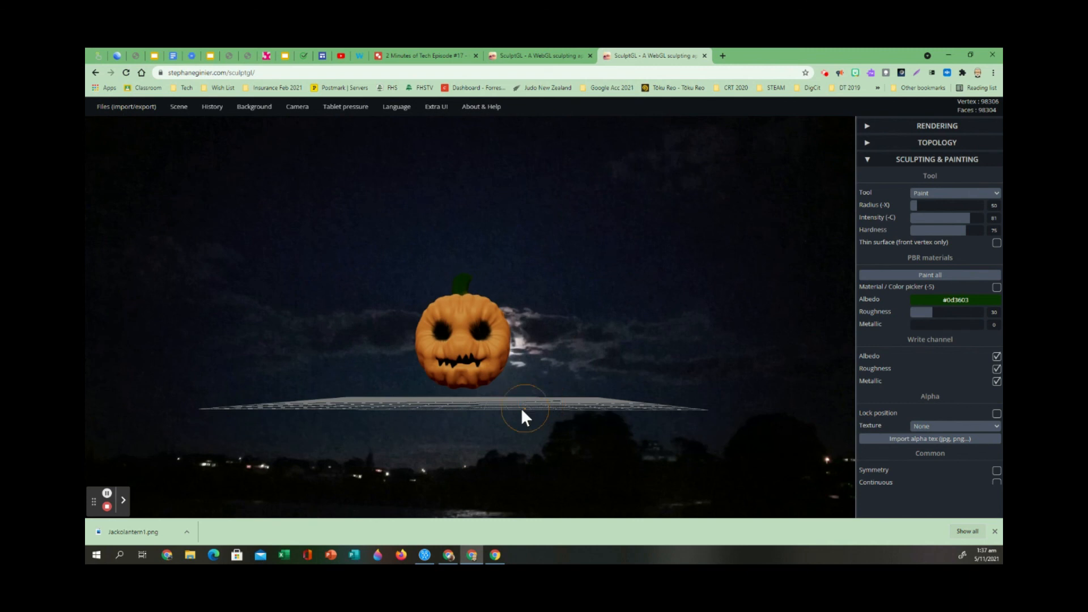
scroll(522, 408, "down", 3)
scroll(521, 408, "up", 5)
scroll(522, 408, "down", 5)
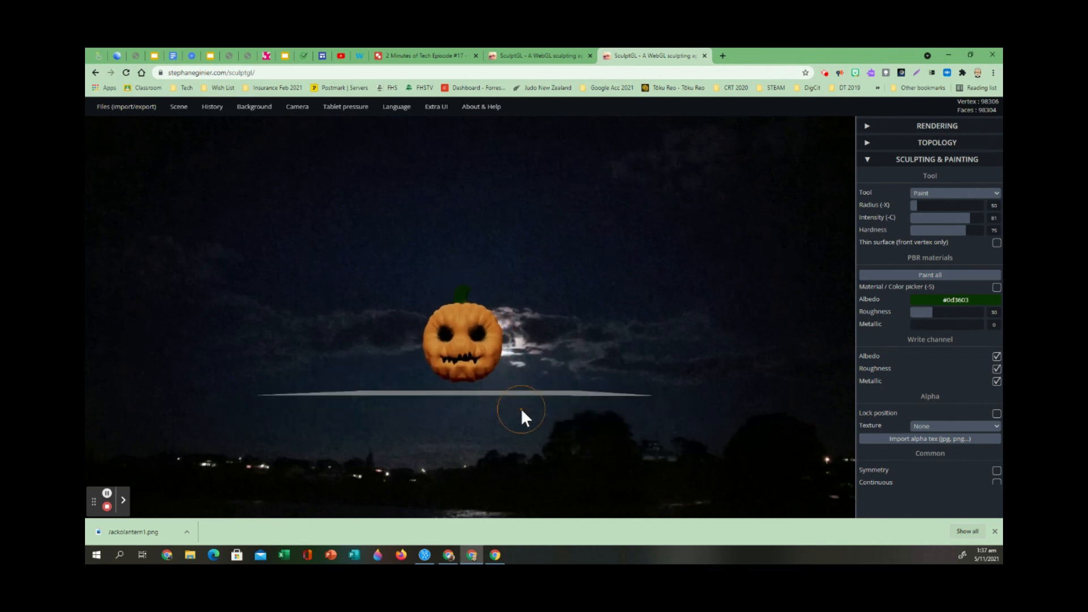
scroll(512, 428, "up", 5)
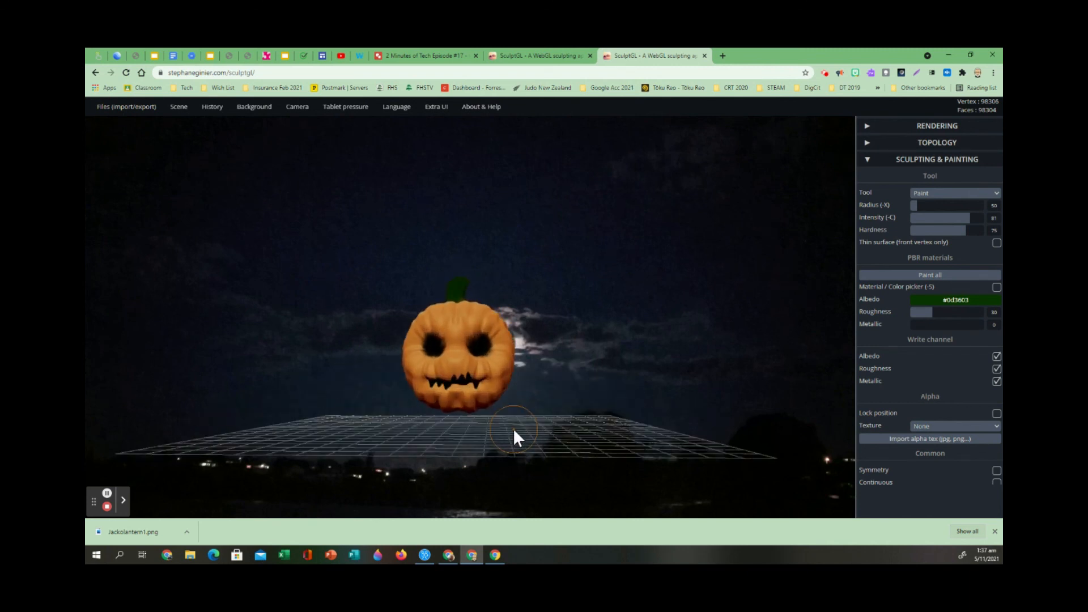
left_click_drag(610, 375, 561, 390)
scroll(483, 396, "down", 3)
scroll(472, 429, "down", 4)
scroll(472, 429, "up", 5)
scroll(473, 427, "up", 2)
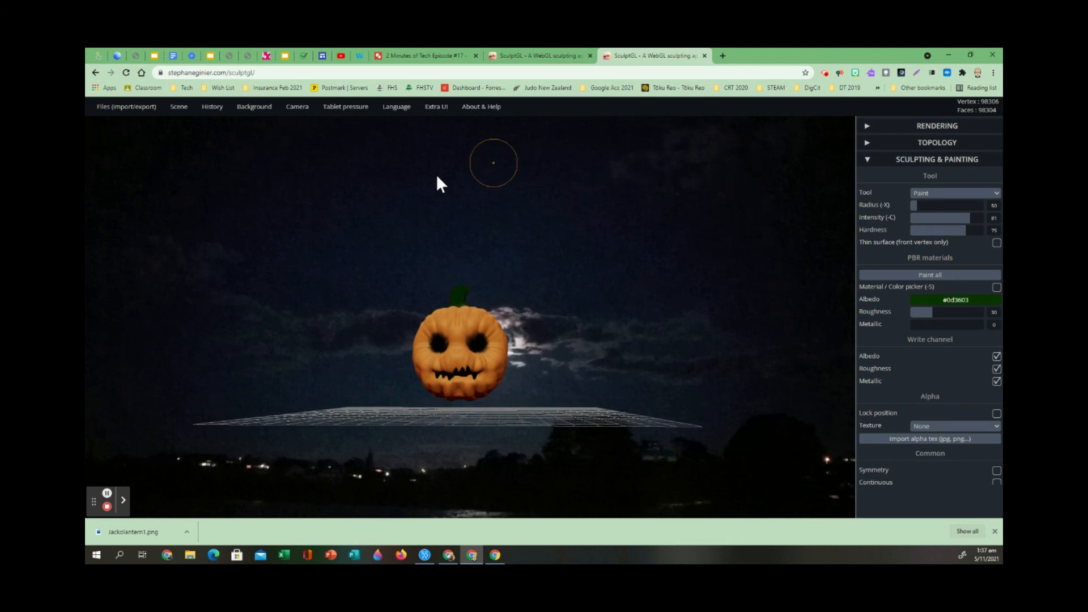
left_click(472, 108)
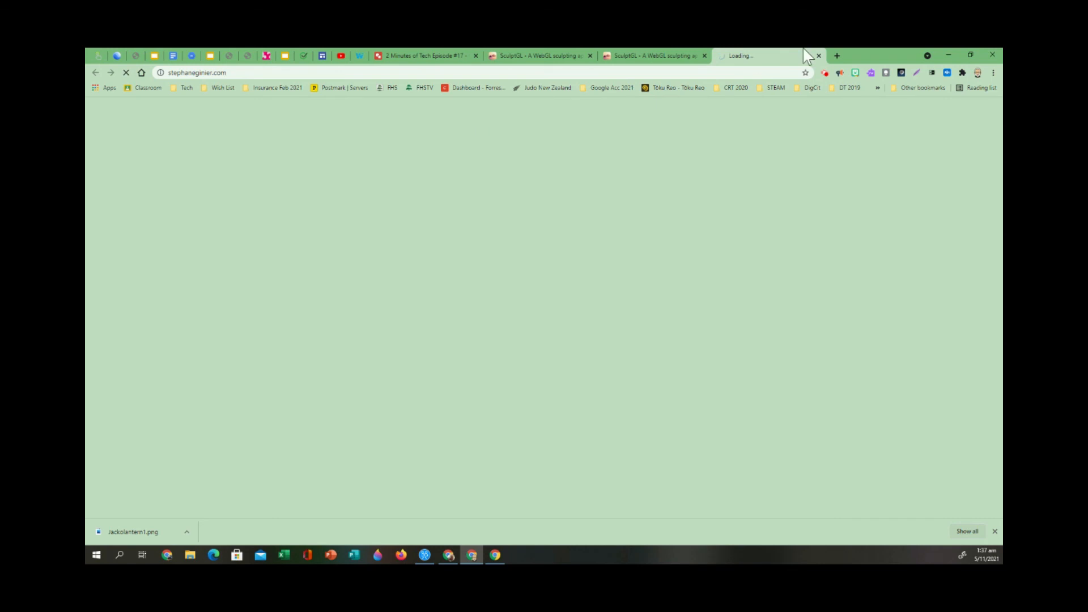
left_click(818, 55)
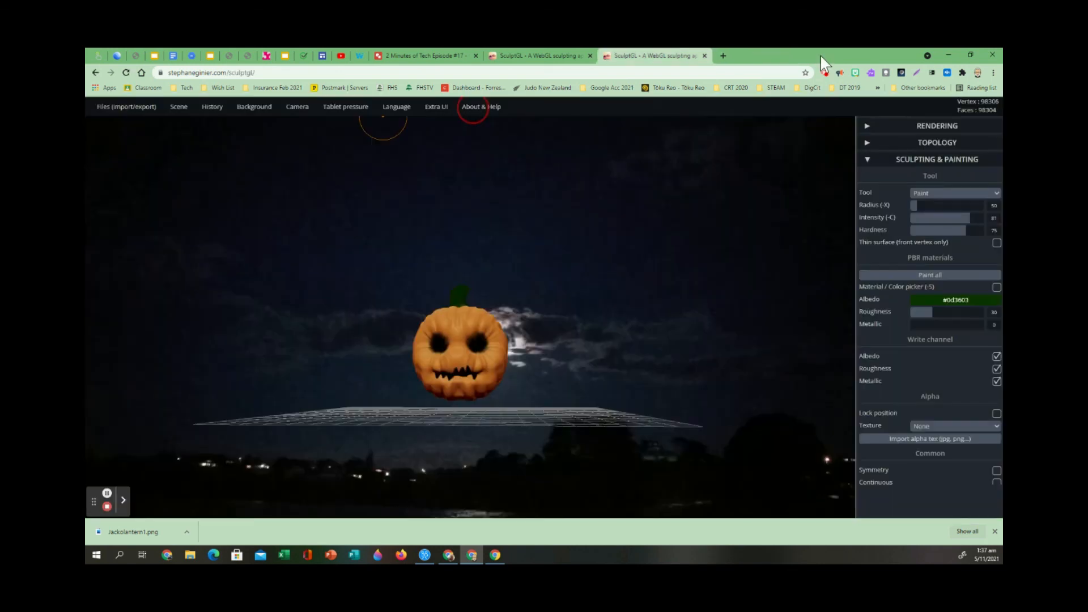
left_click(108, 500)
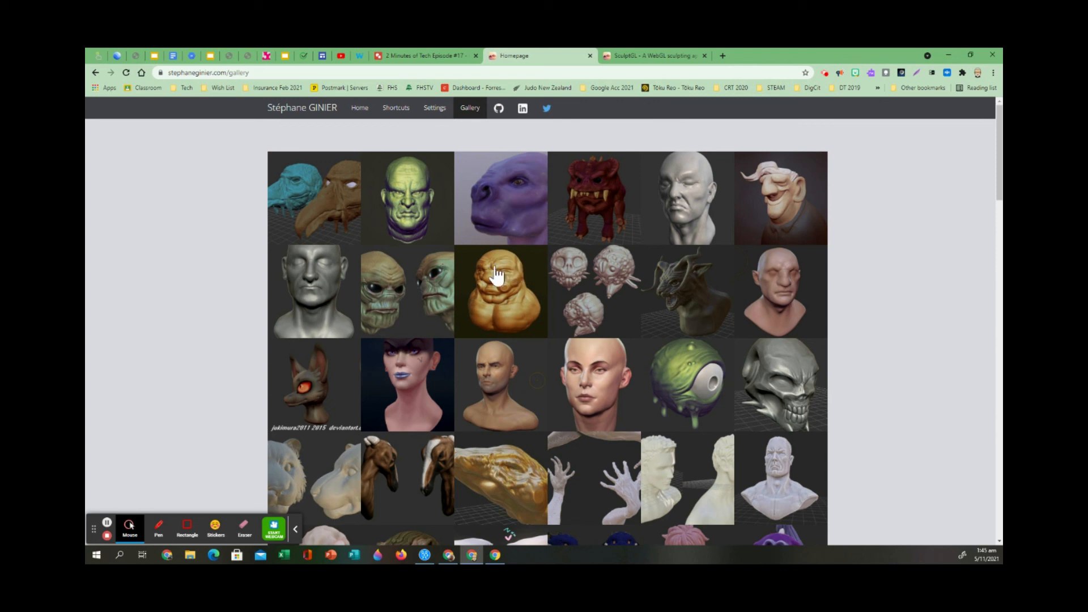
Browse the SculptGL gallery and enlarge the black eyed alien, male head and pink hair sculptures.
scroll(208, 298, "down", 3)
scroll(210, 299, "up", 3)
left_click(417, 309)
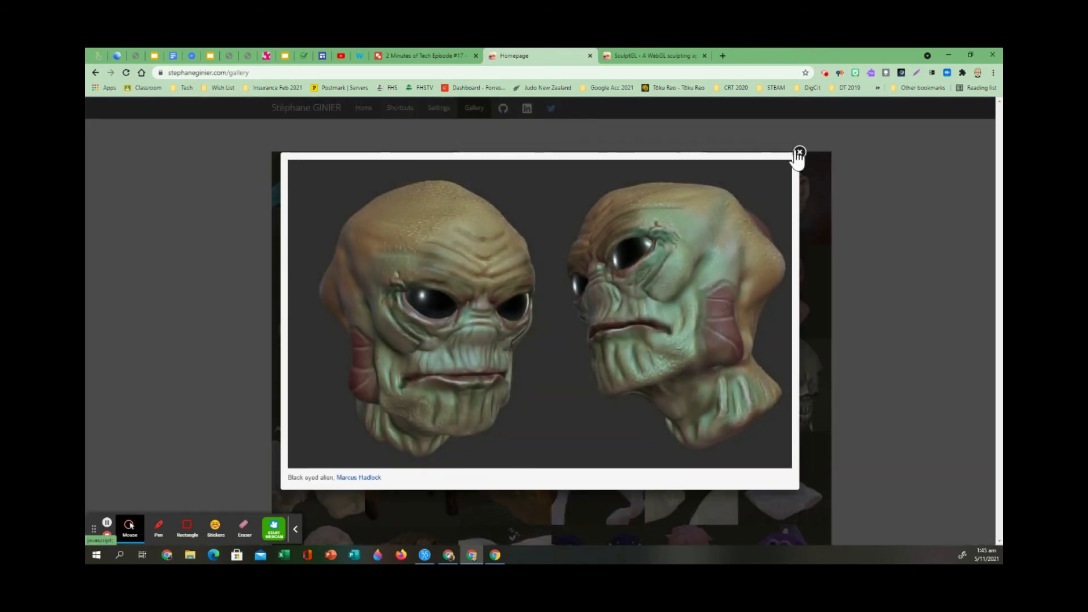
left_click(799, 153)
scroll(663, 359, "down", 3)
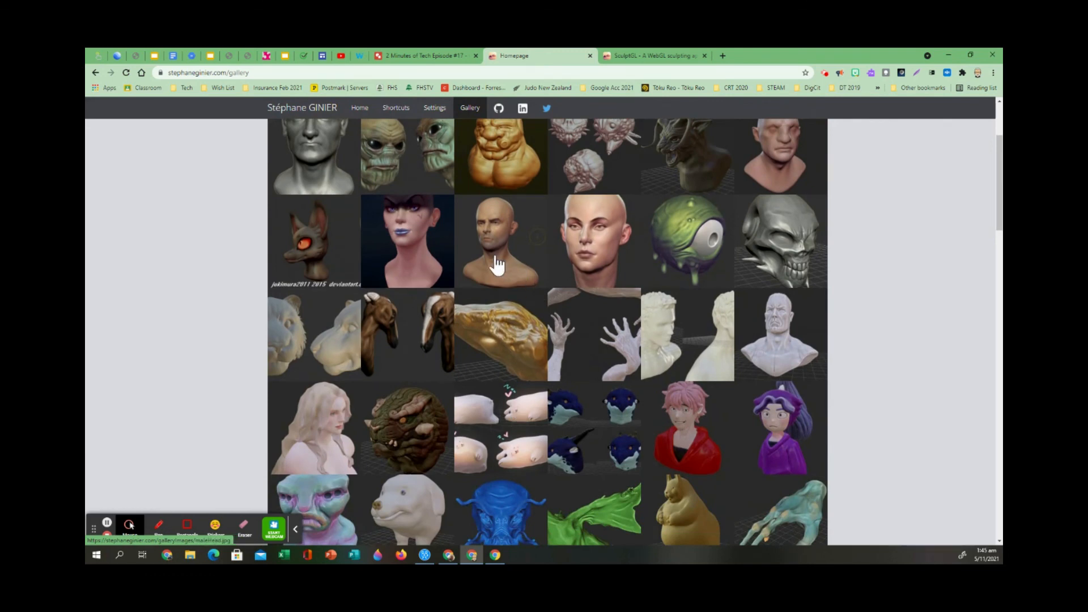
left_click(505, 269)
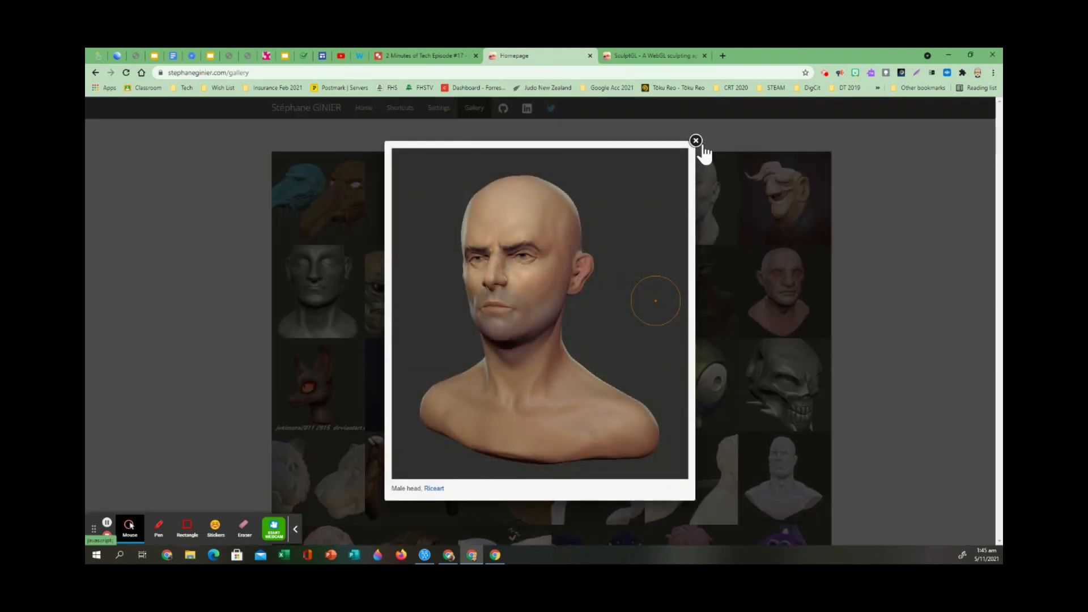
left_click(696, 141)
scroll(624, 388, "down", 5)
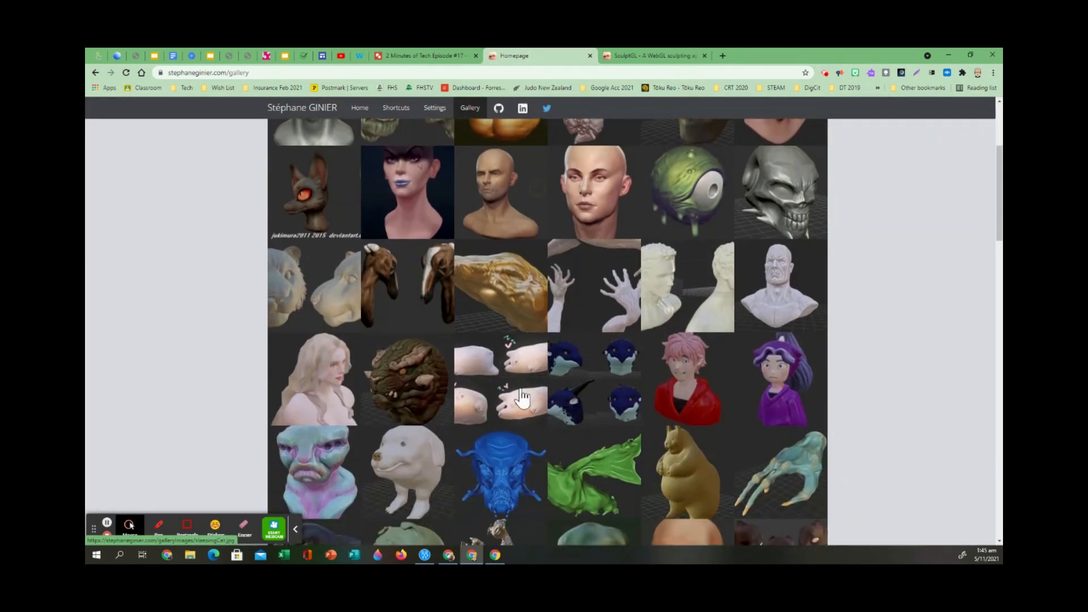
left_click(687, 204)
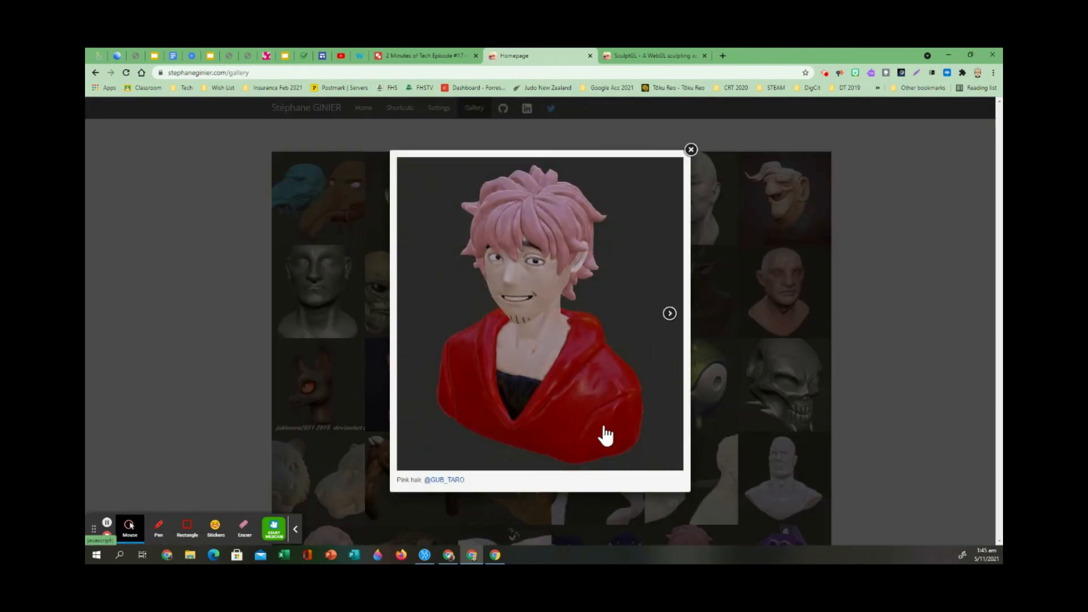
Close the pink hair sculpture and view the purple hair sculpture enlarged in the gallery.
left_click(690, 149)
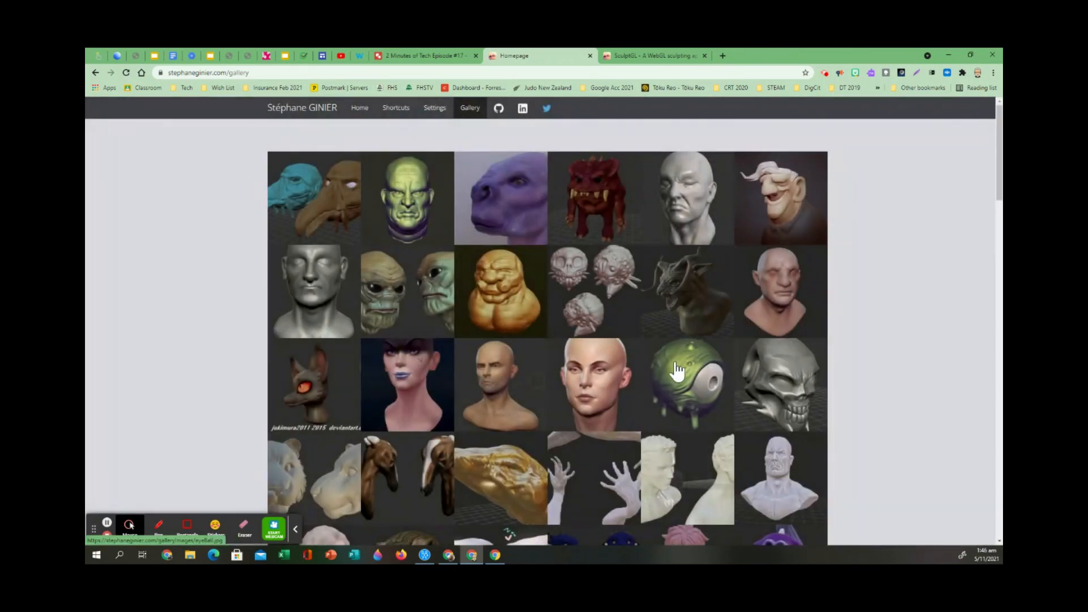
scroll(666, 391, "down", 3)
scroll(666, 391, "down", 3)
left_click(790, 233)
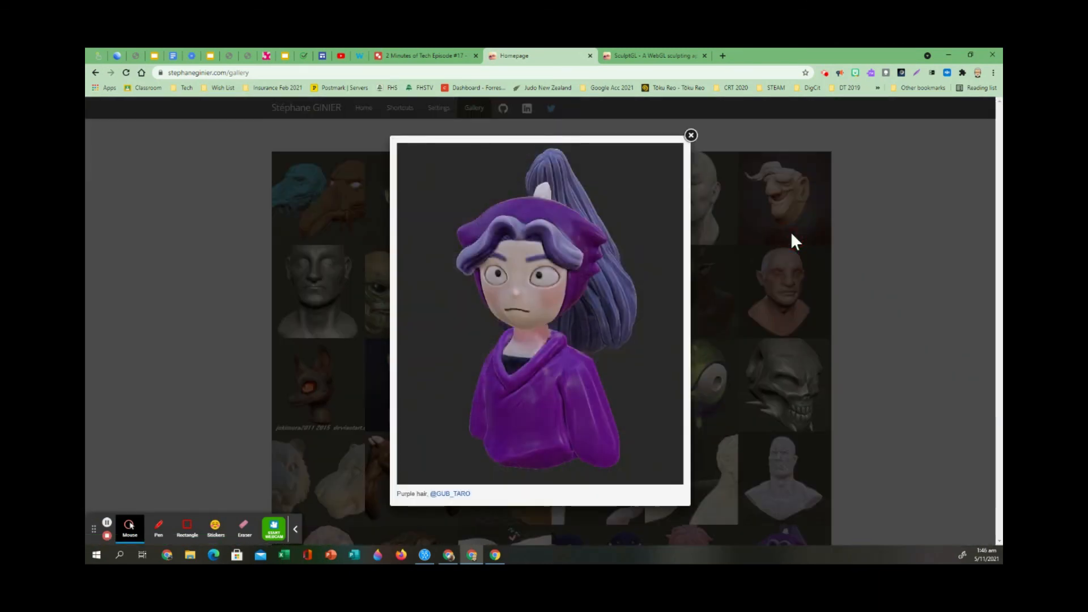
left_click(691, 135)
Look further through the gallery and view the red ogre sculpture enlarged.
scroll(598, 405, "down", 5)
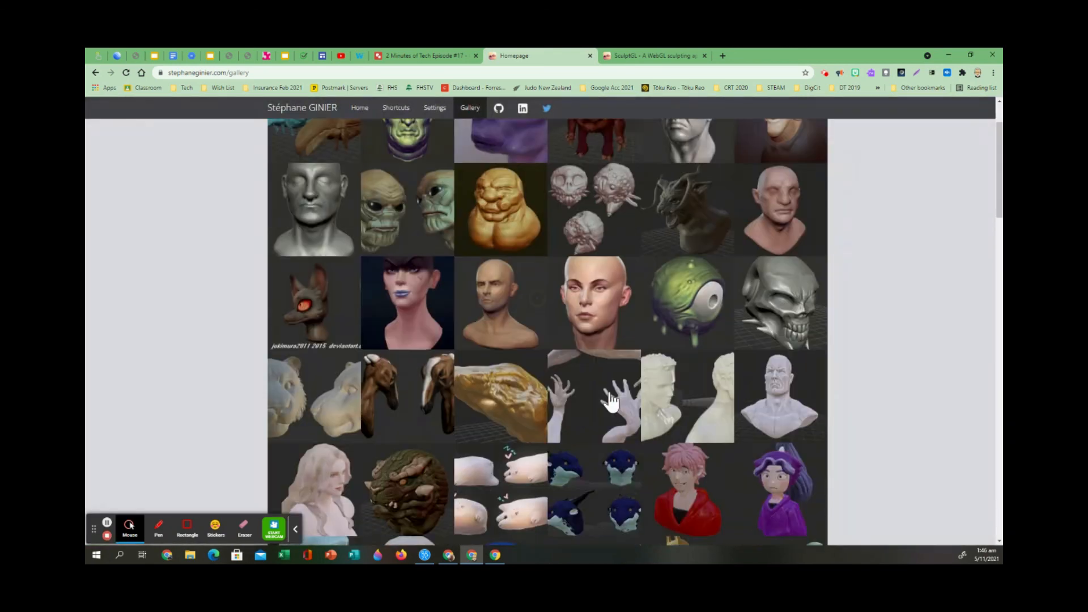
scroll(598, 405, "down", 5)
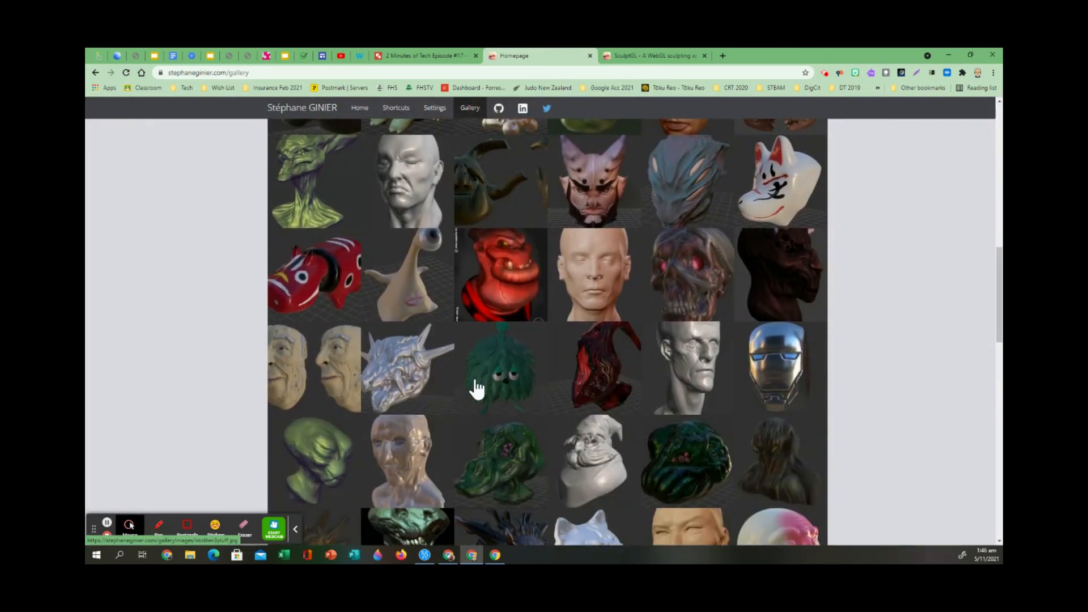
left_click(507, 314)
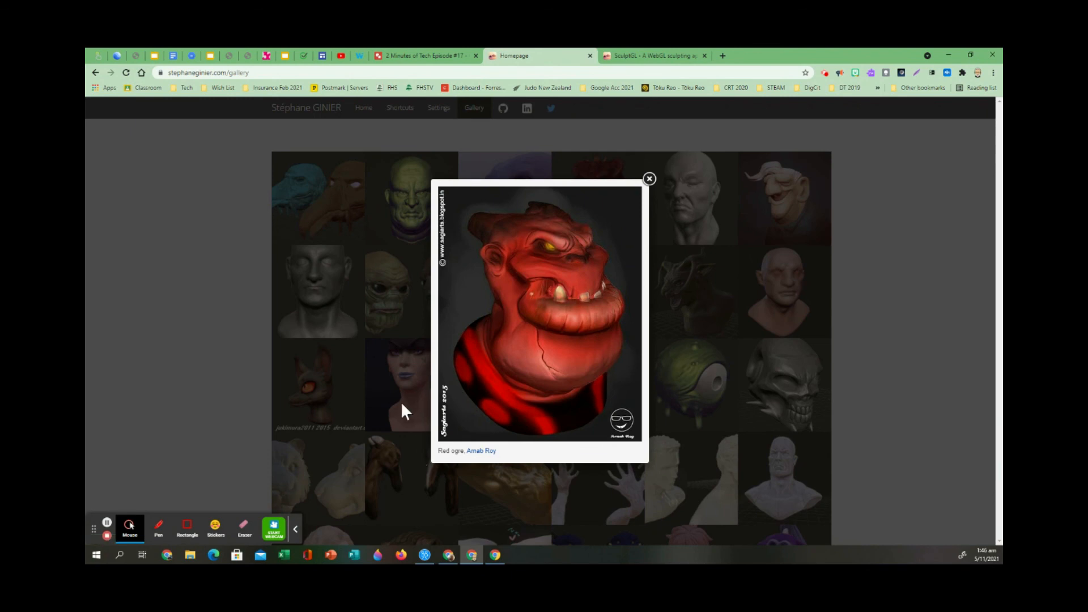
left_click(650, 179)
View the skeleton hand sculpture enlarged in the gallery, close it, and return to the pumpkin scene in SculptGL.
scroll(555, 389, "down", 8)
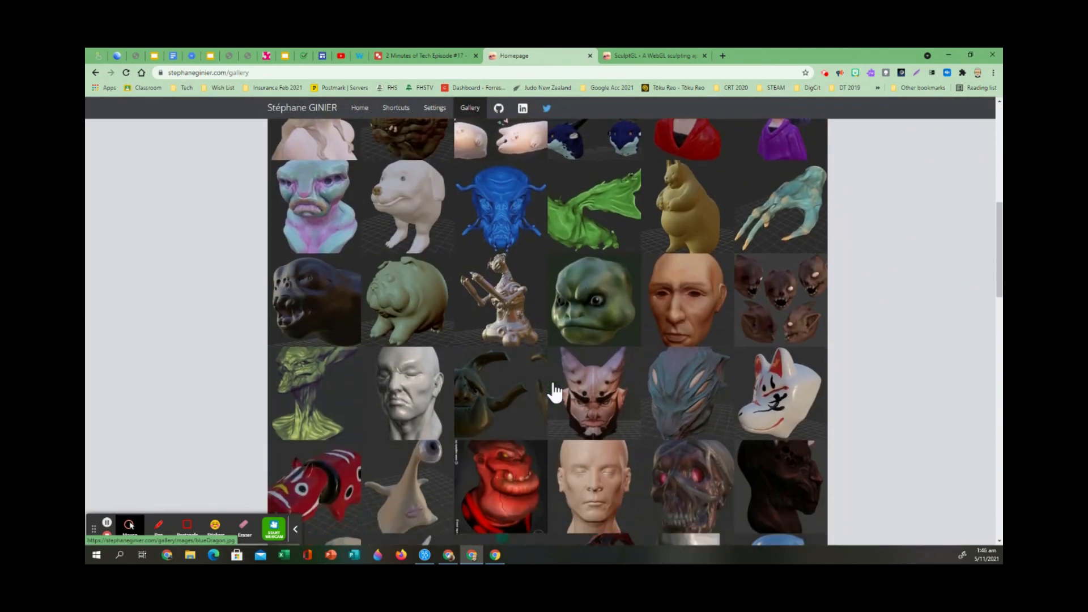
left_click(811, 206)
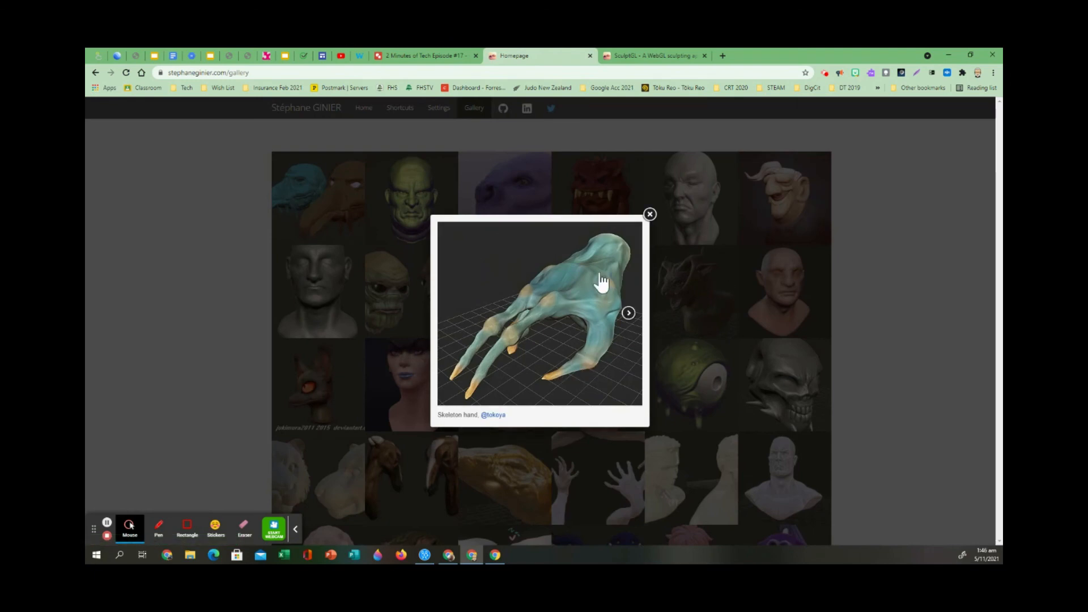
left_click(650, 214)
scroll(515, 329, "down", 8)
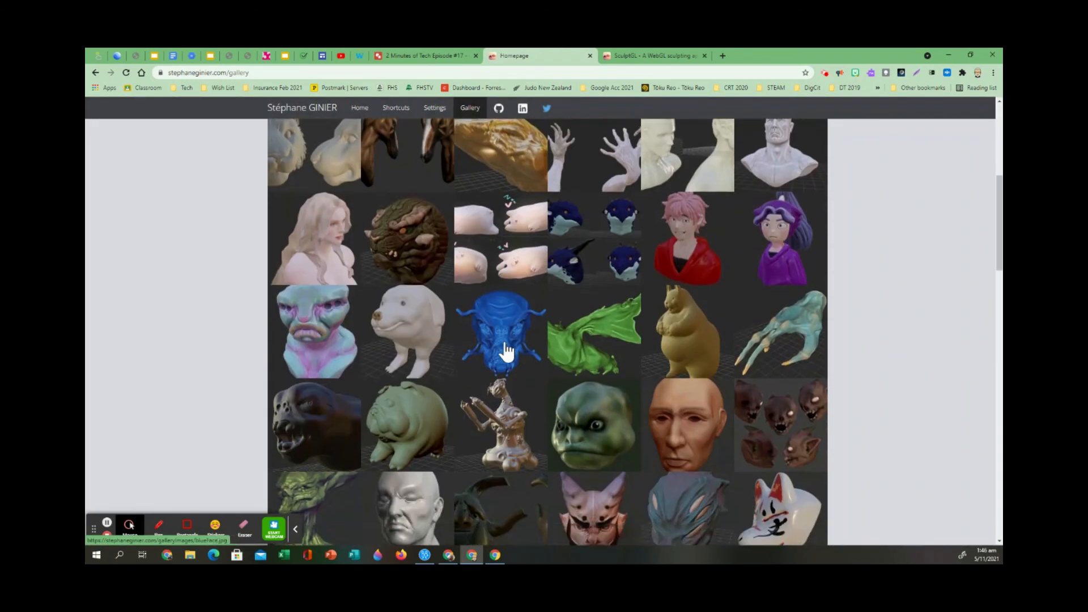
key("ctrl+Tab")
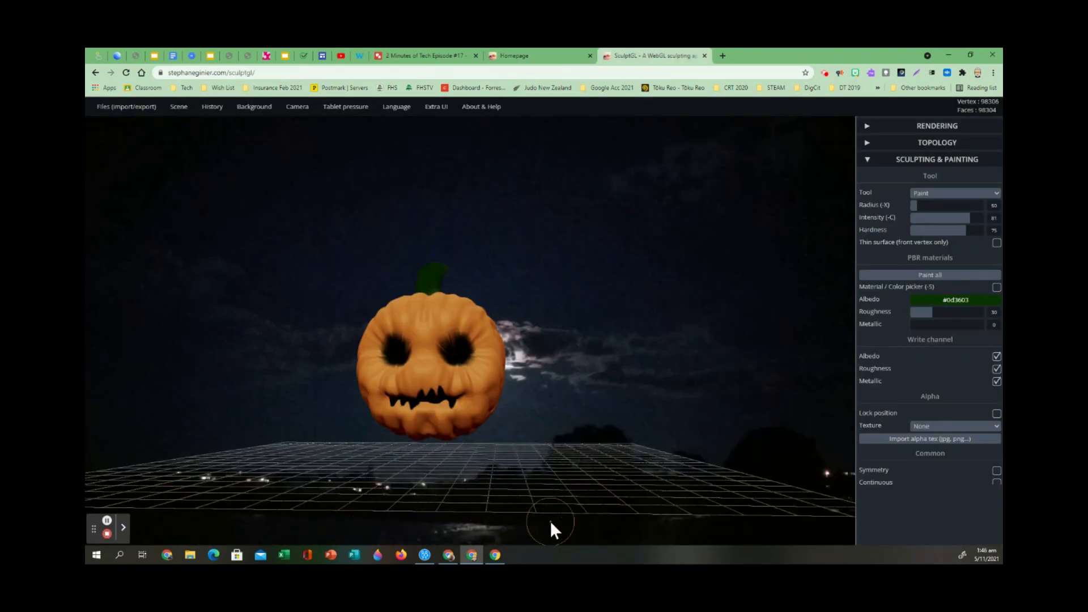